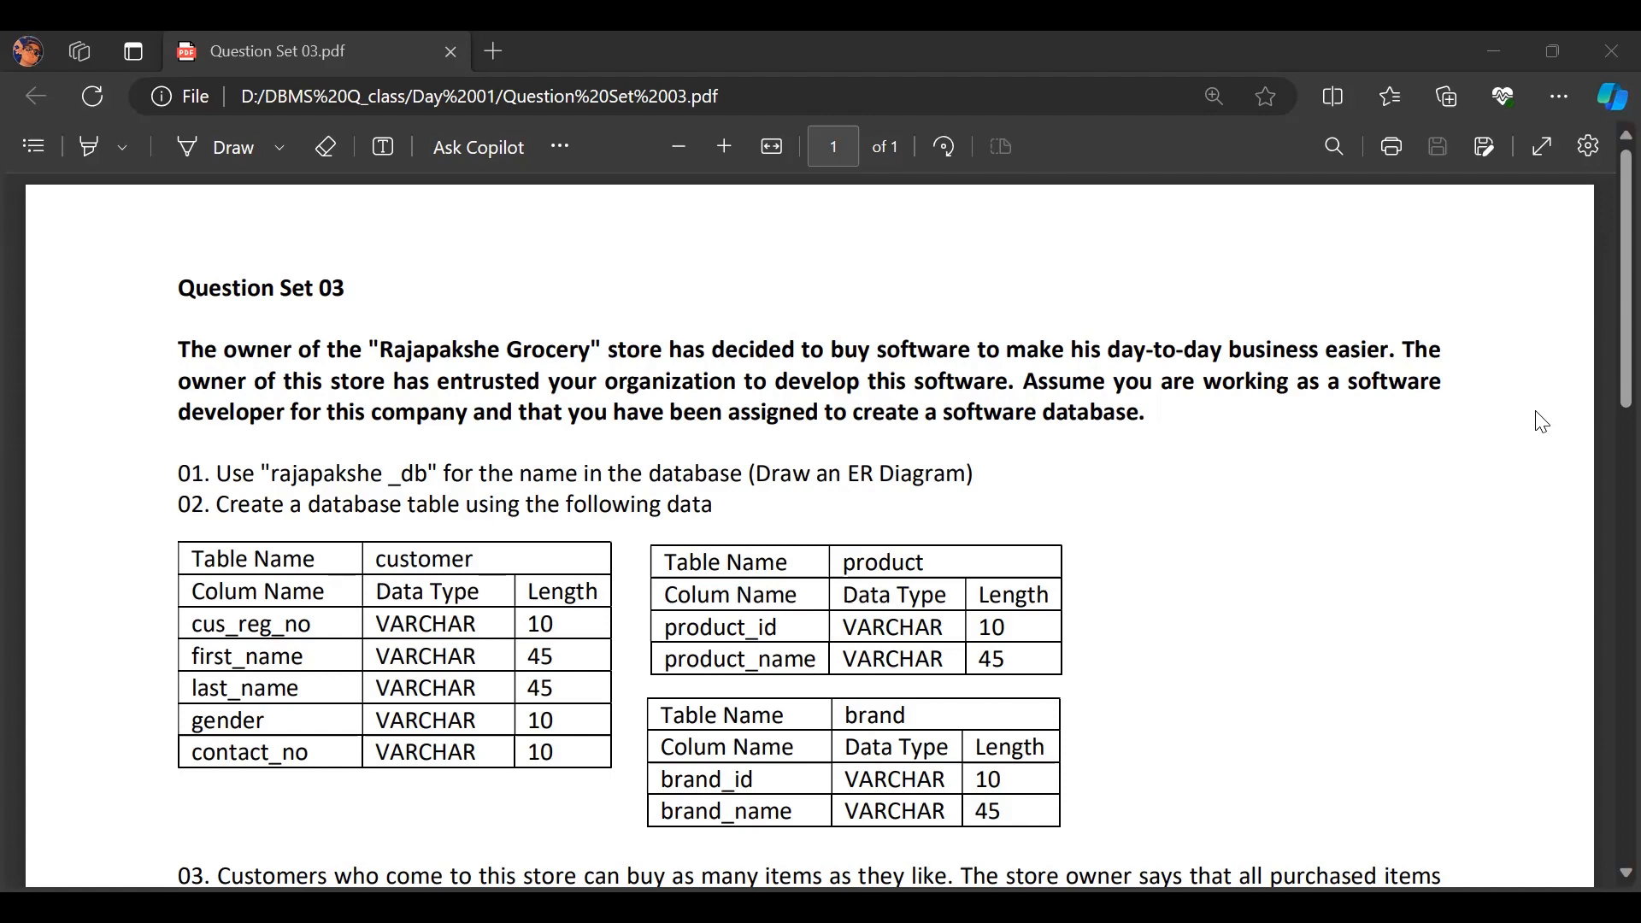
Step: Read through the Question Set 03 tasks in the PDF, and create a new model in MySQL Workbench
scroll(1605, 421, down, 5)
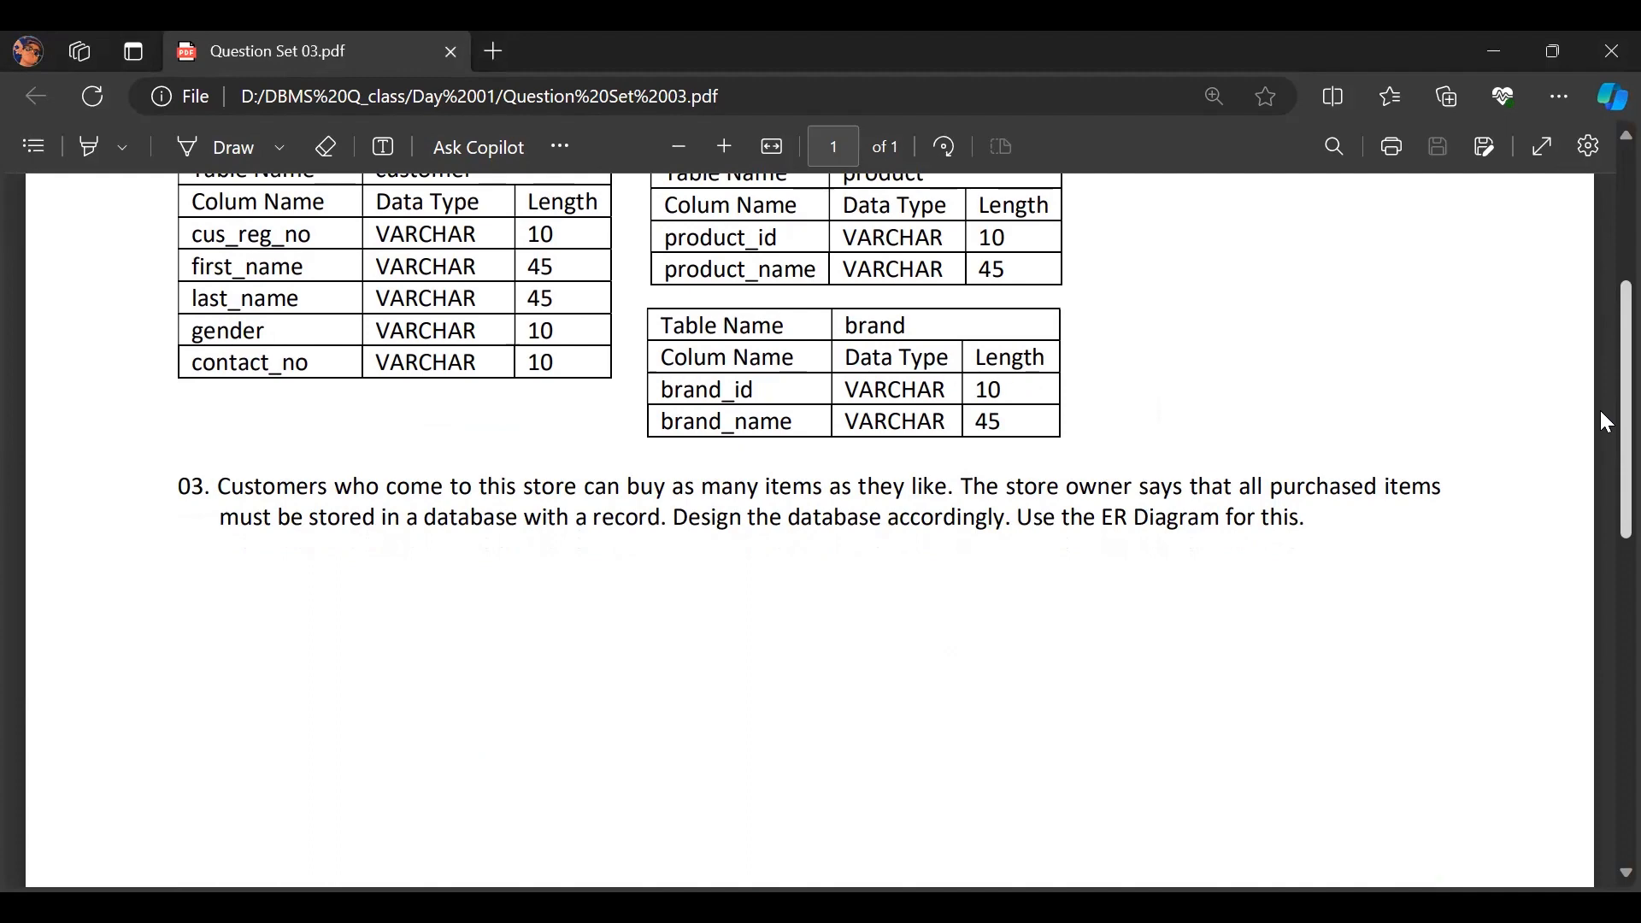
scroll(929, 500, up, 5)
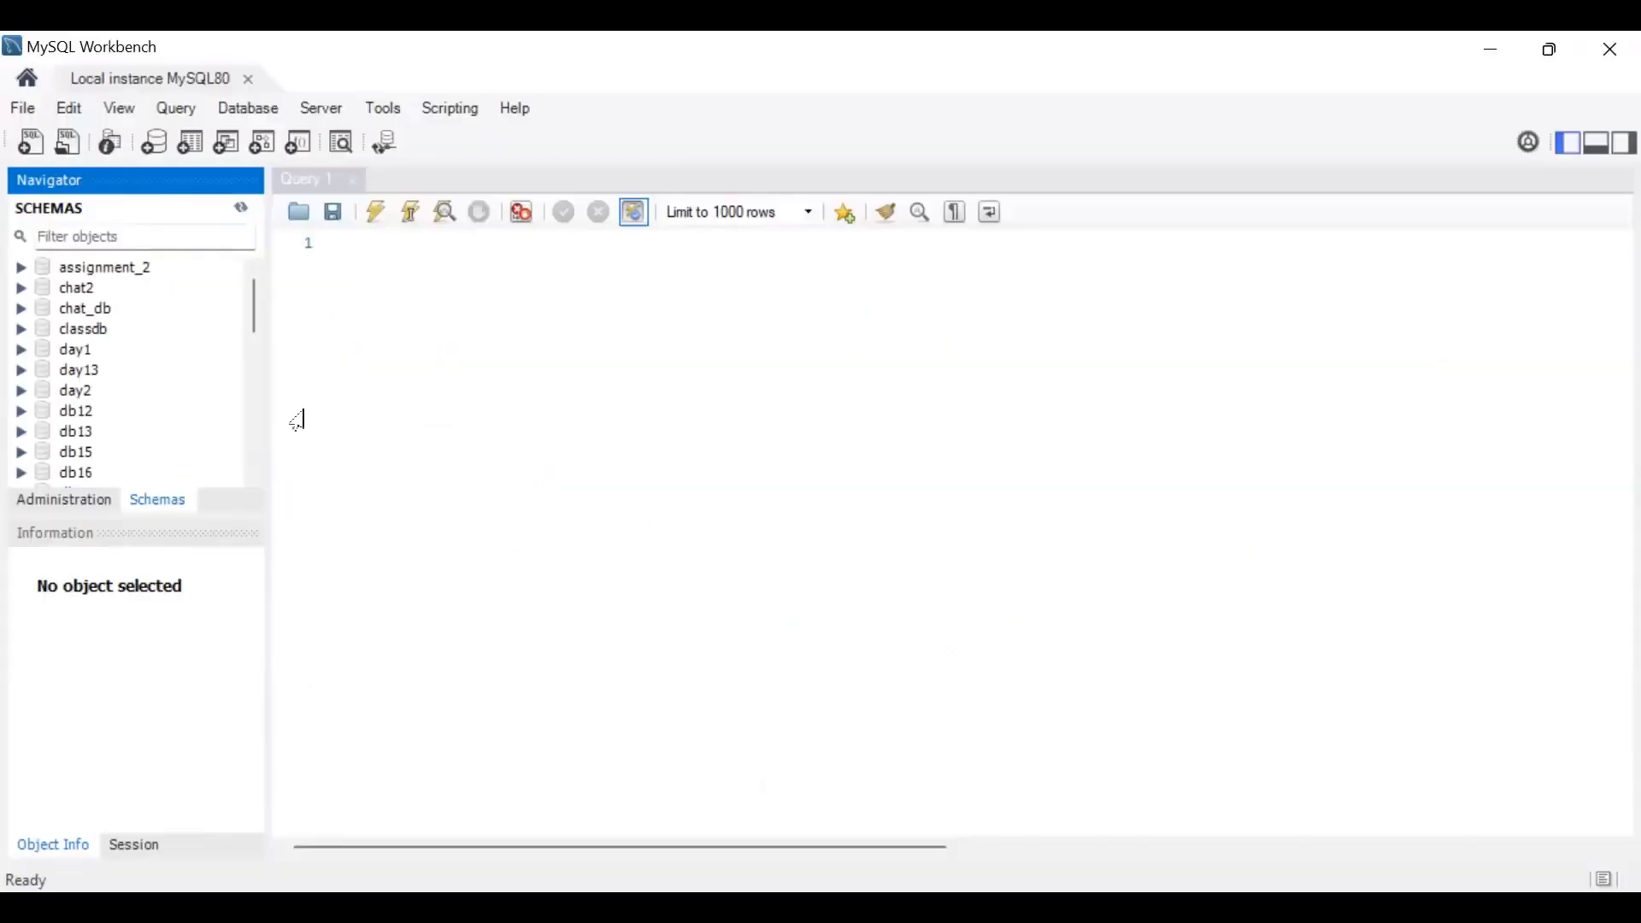
click(27, 110)
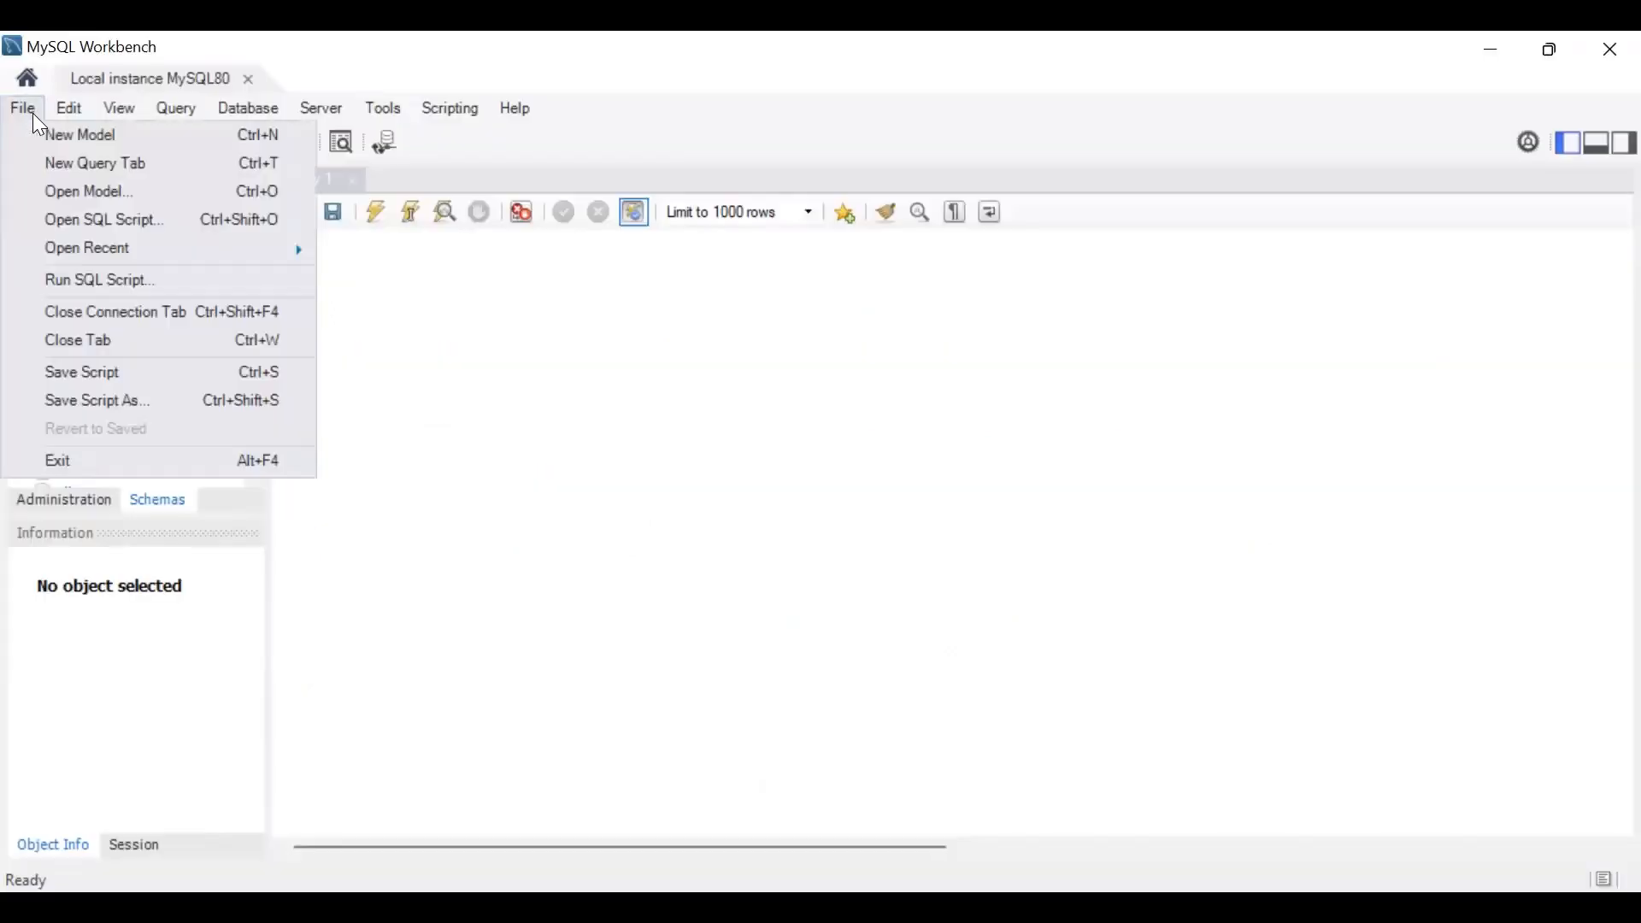
click(44, 134)
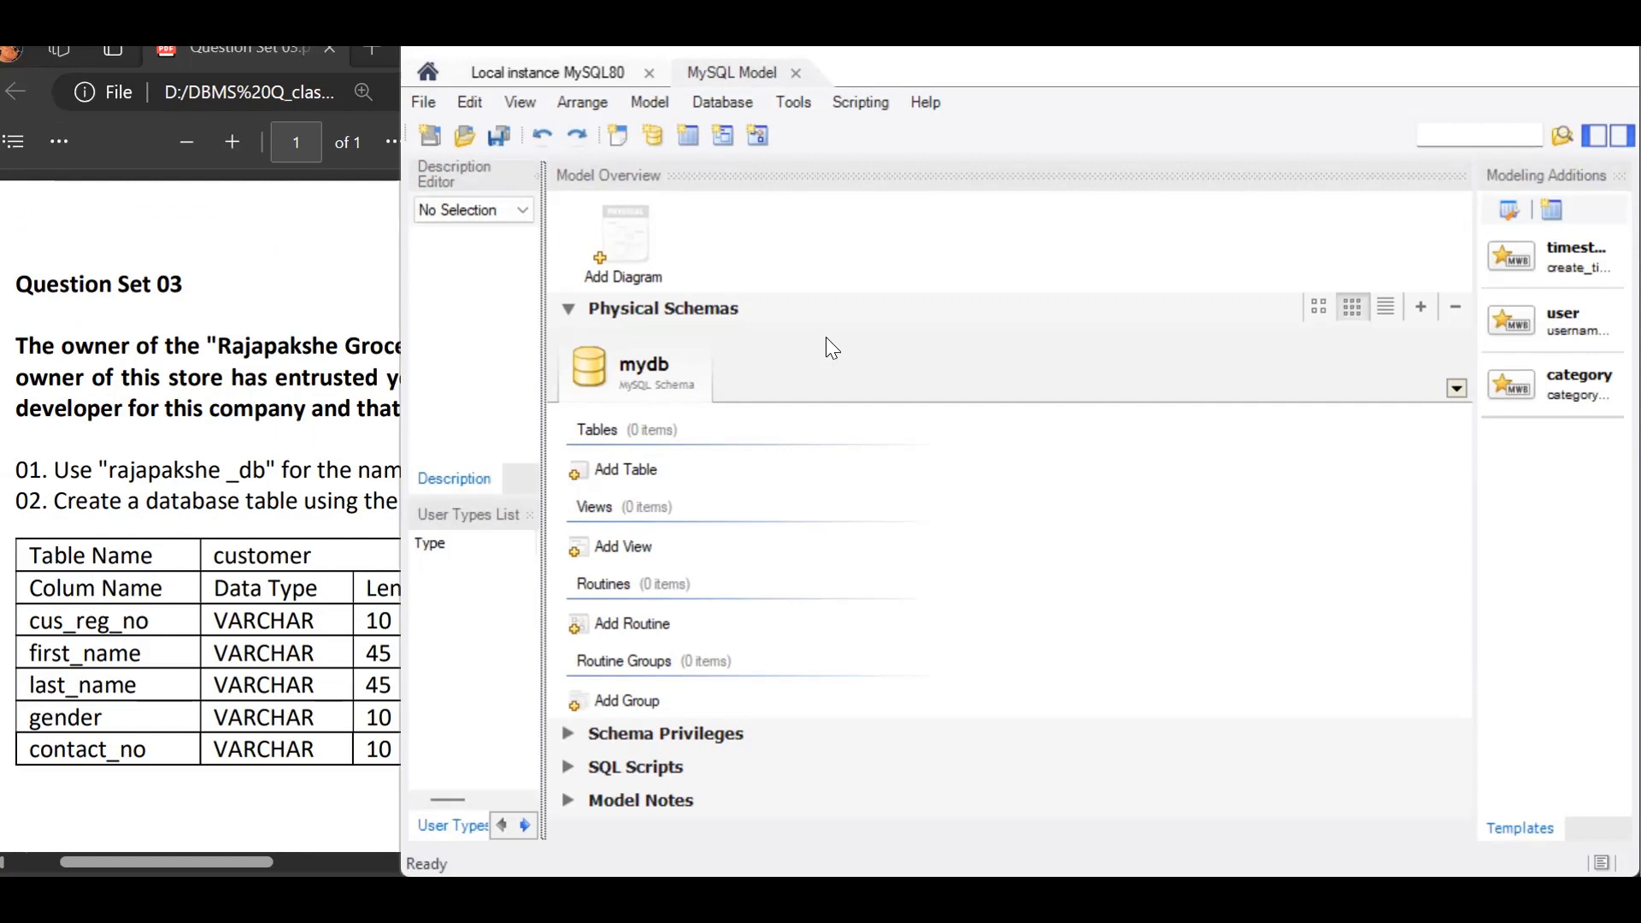
Step: Rename the model's default mydb schema to rajapakshe_db and close its editor
double_click(656, 366)
text(r)
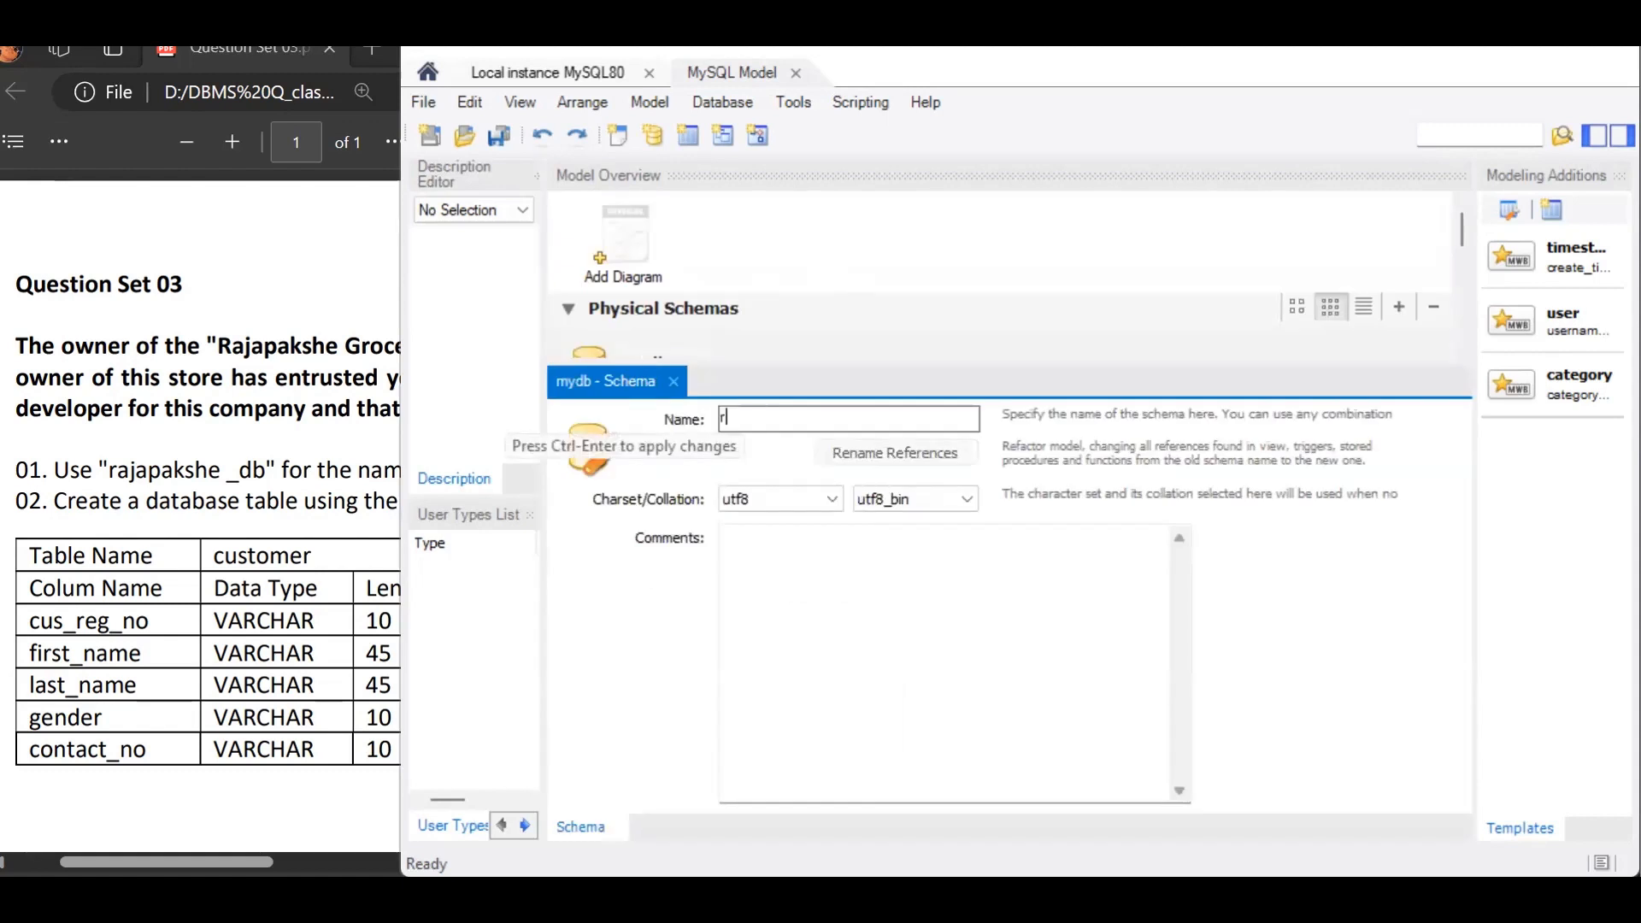
text(ajapaks)
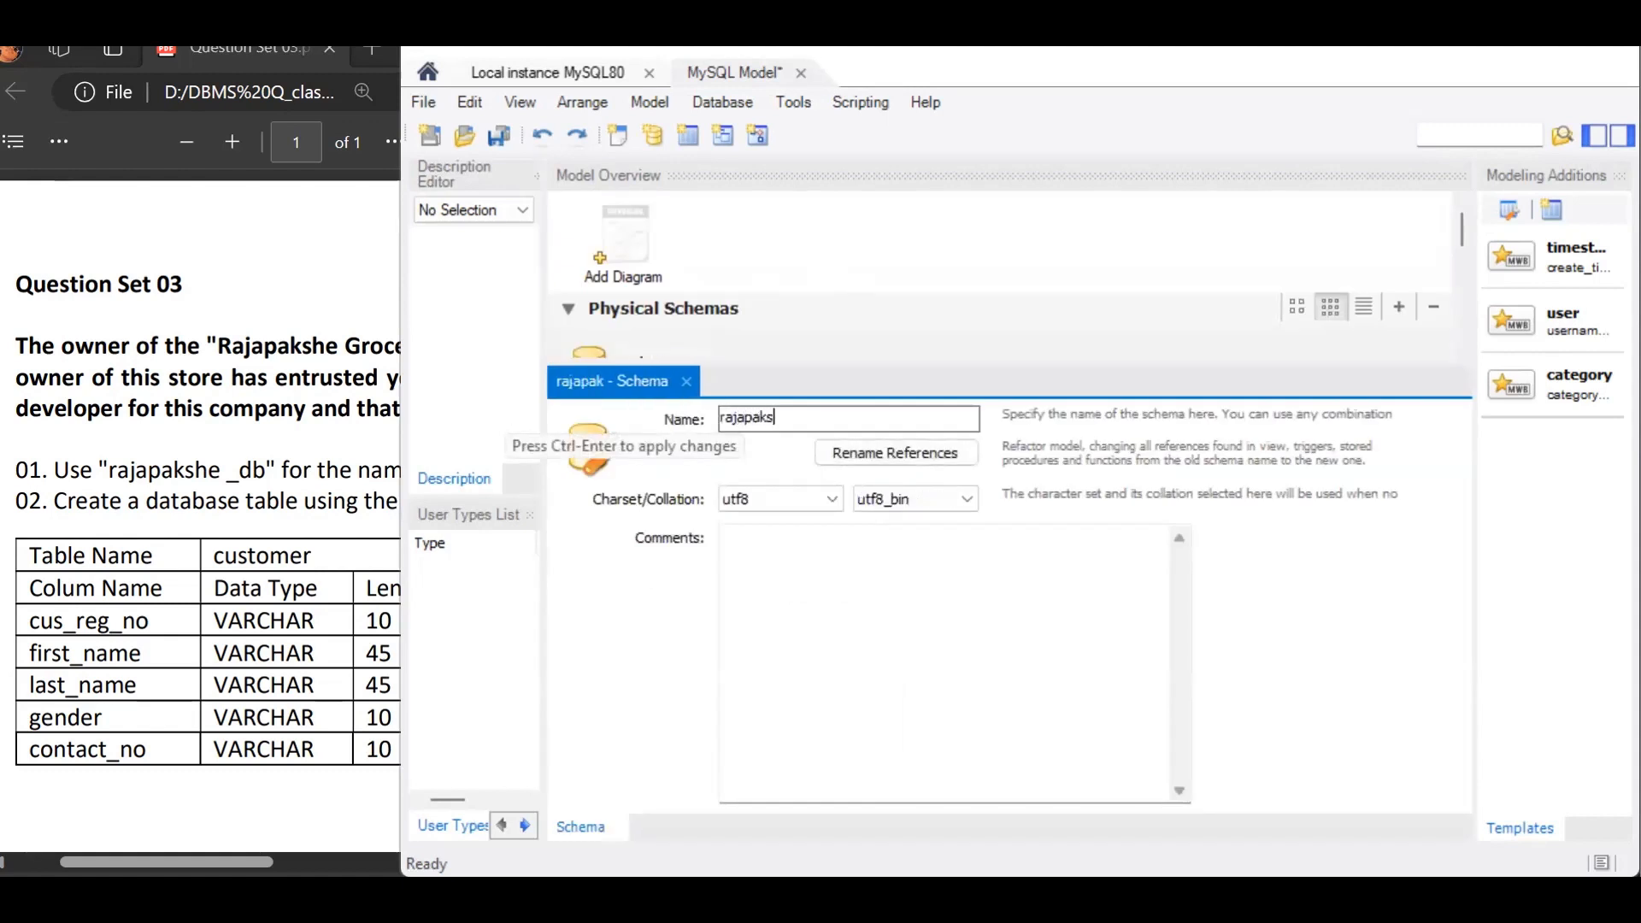
text(he_db)
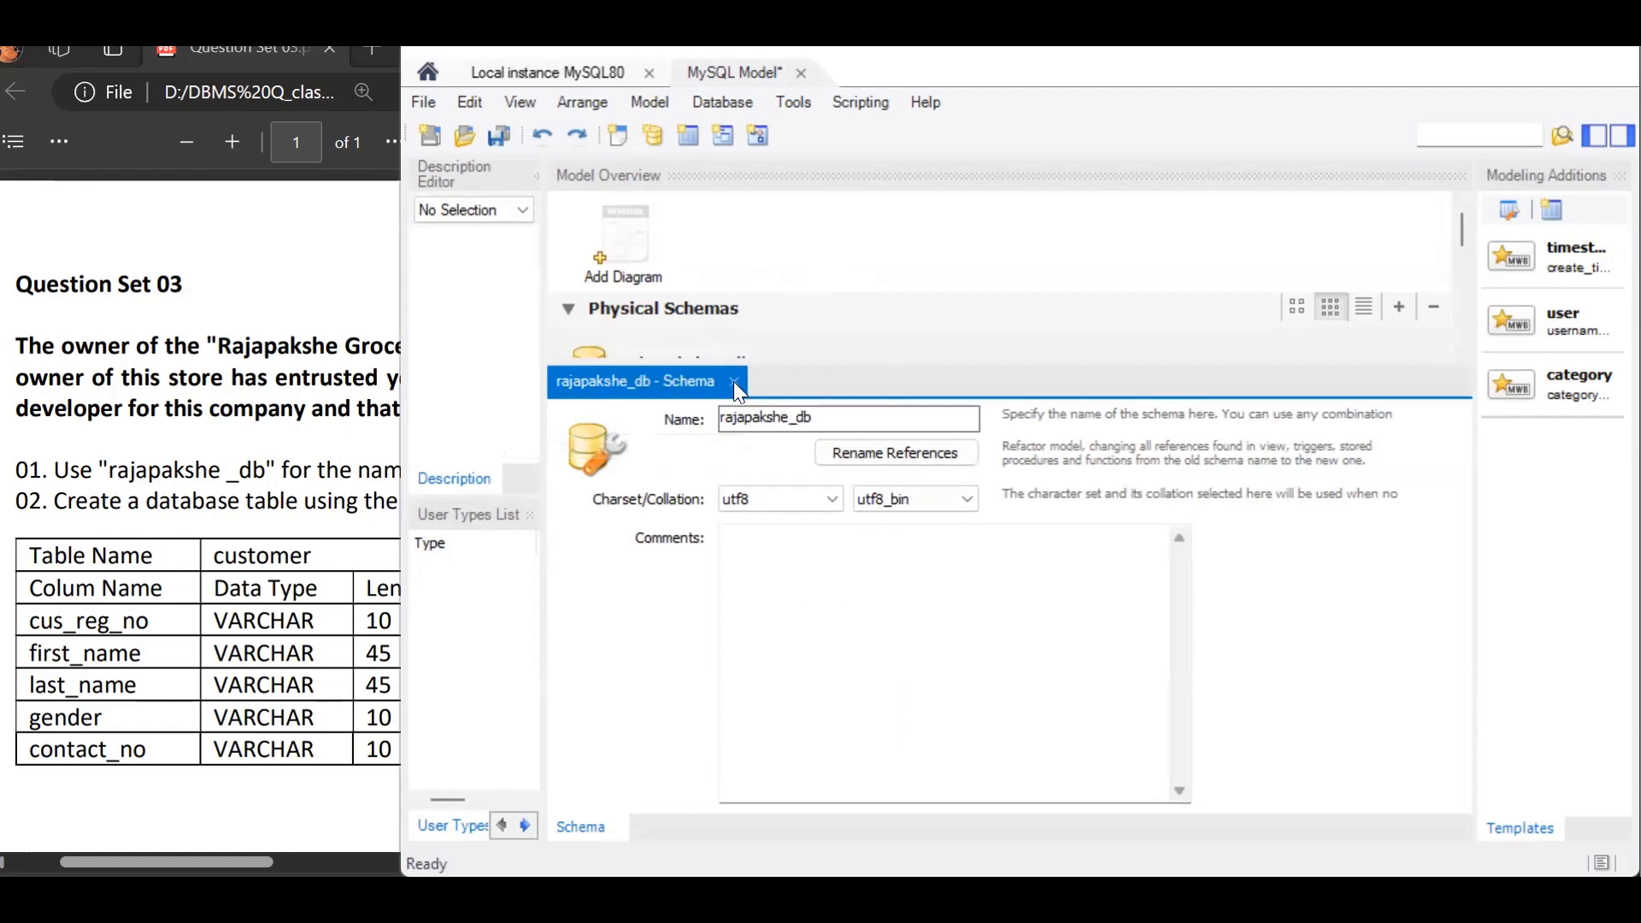
click(734, 381)
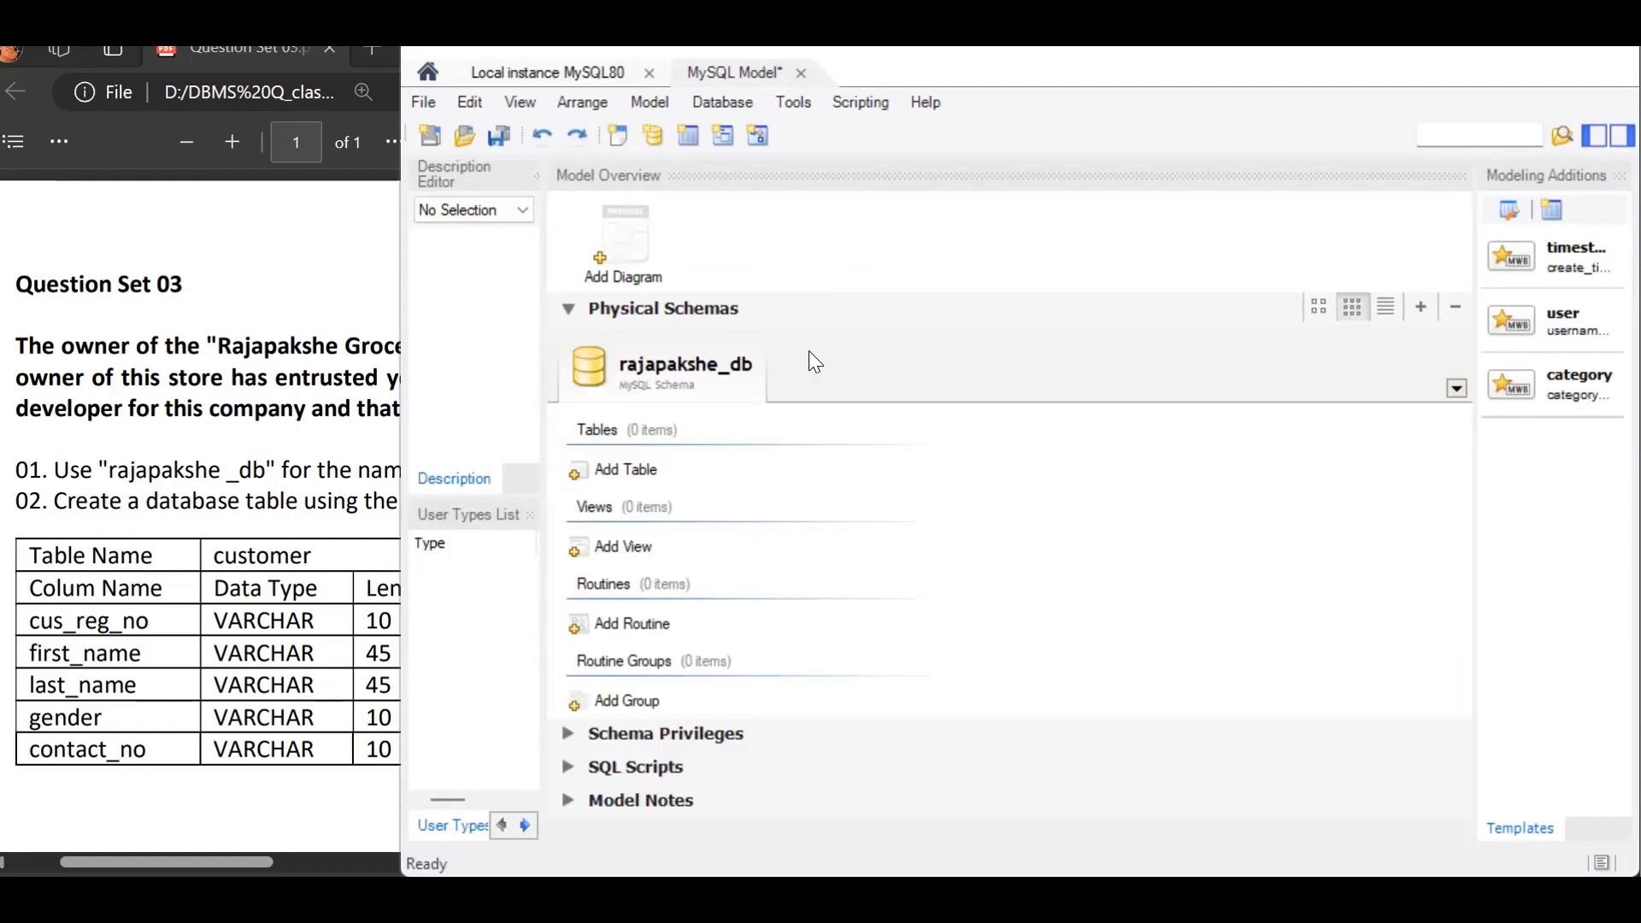
Step: Add an EER diagram to the model and consult the customer table specification in the PDF
double_click(627, 237)
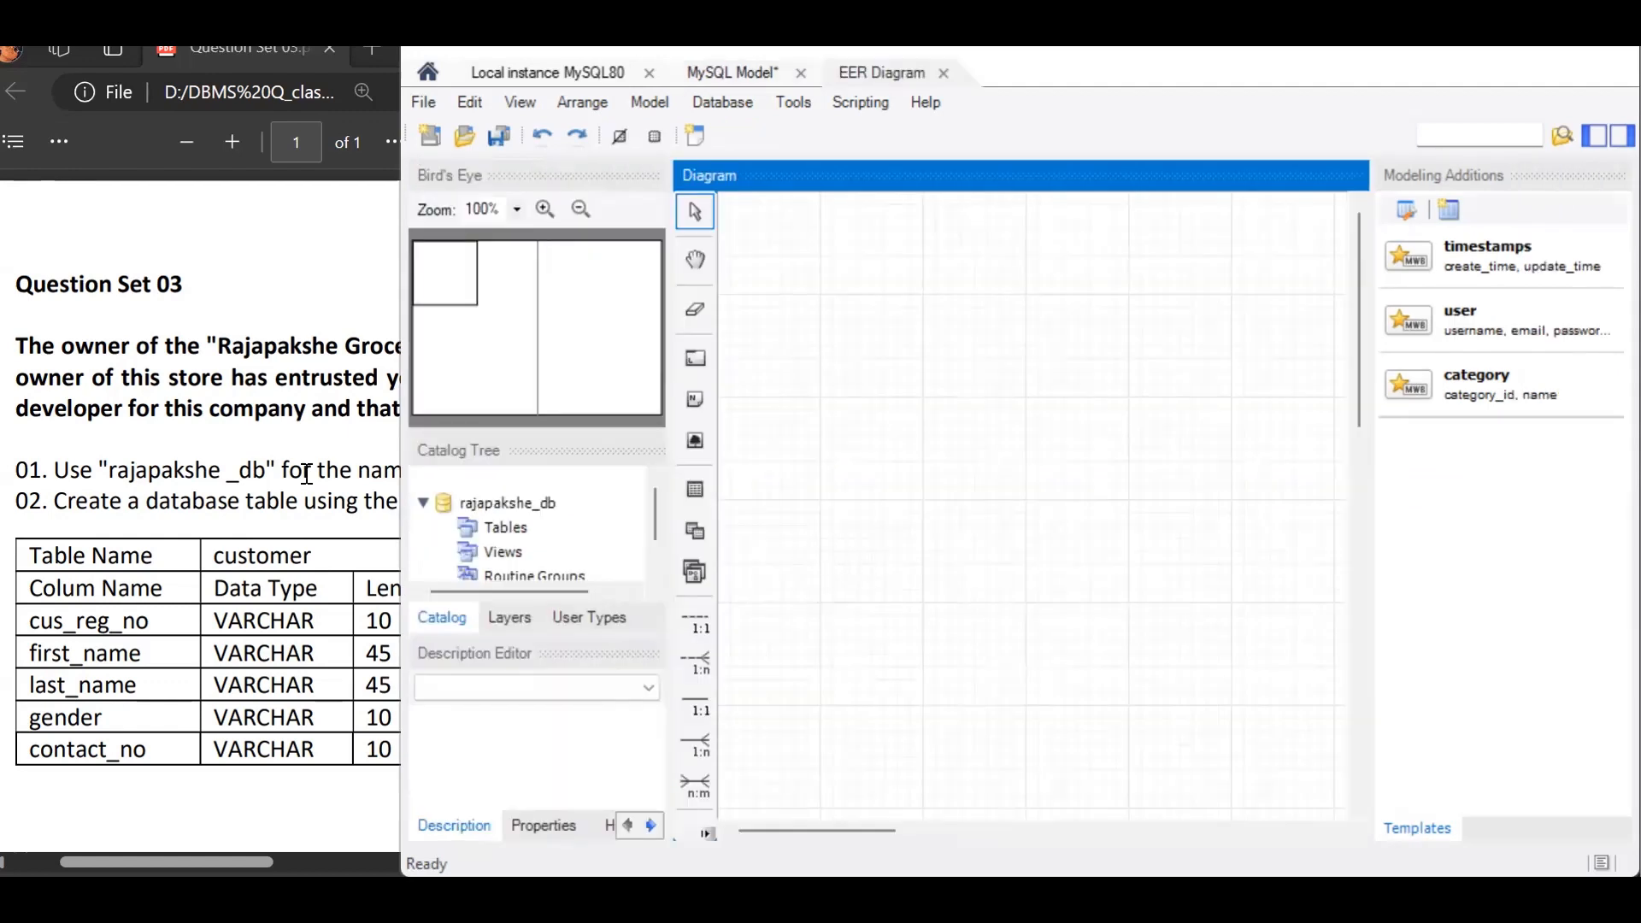
click(250, 466)
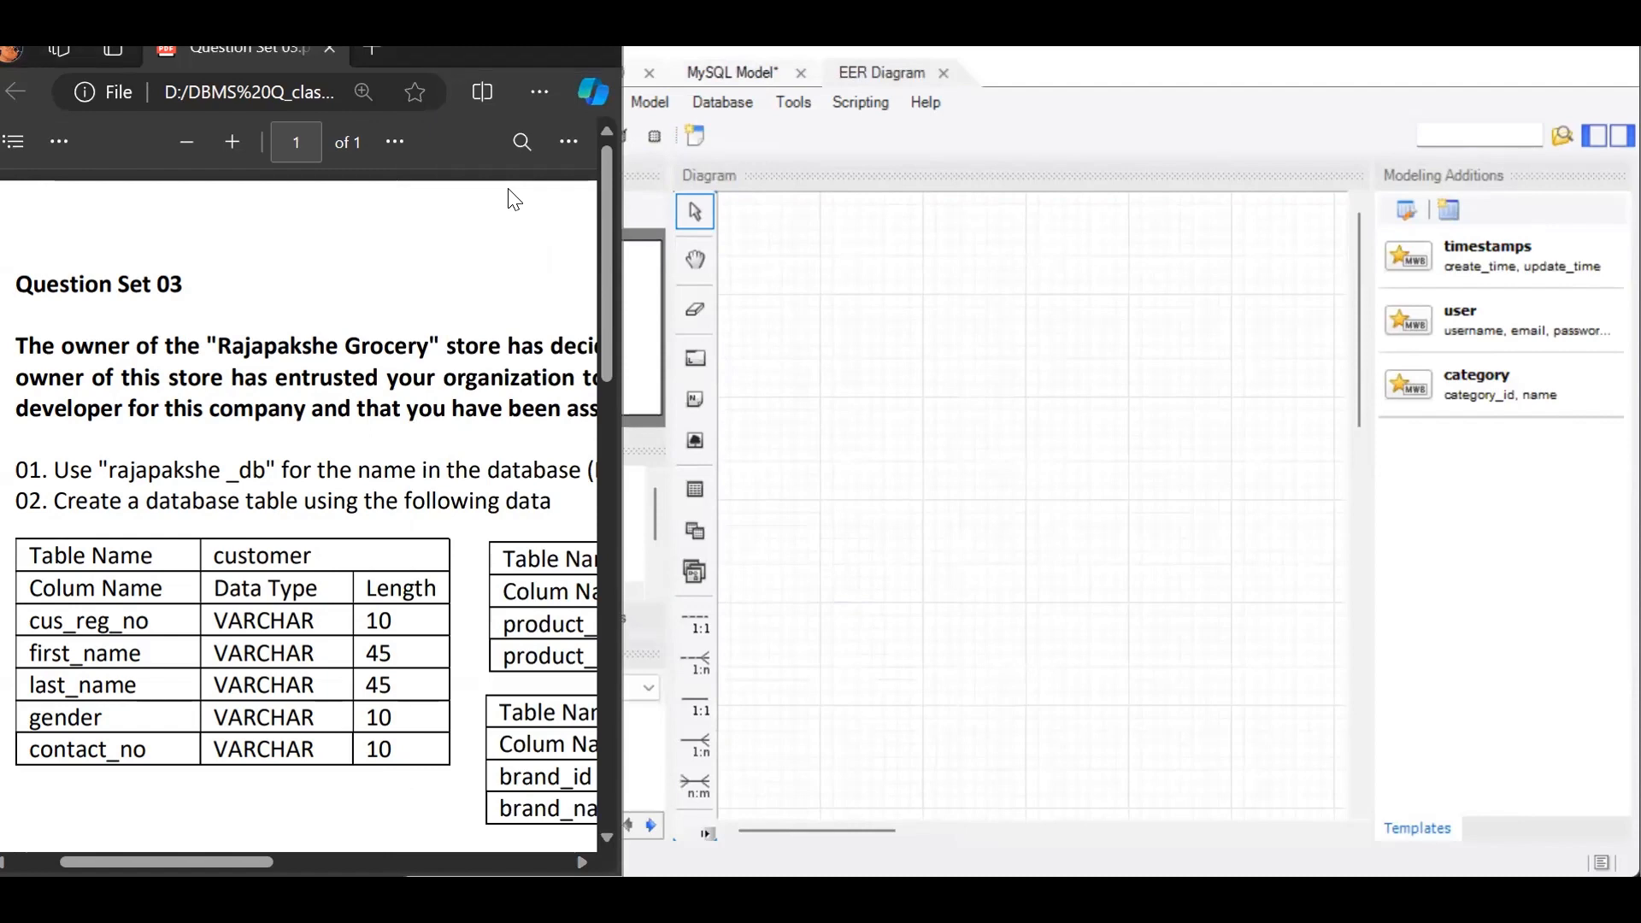
drag(612, 185, 602, 228)
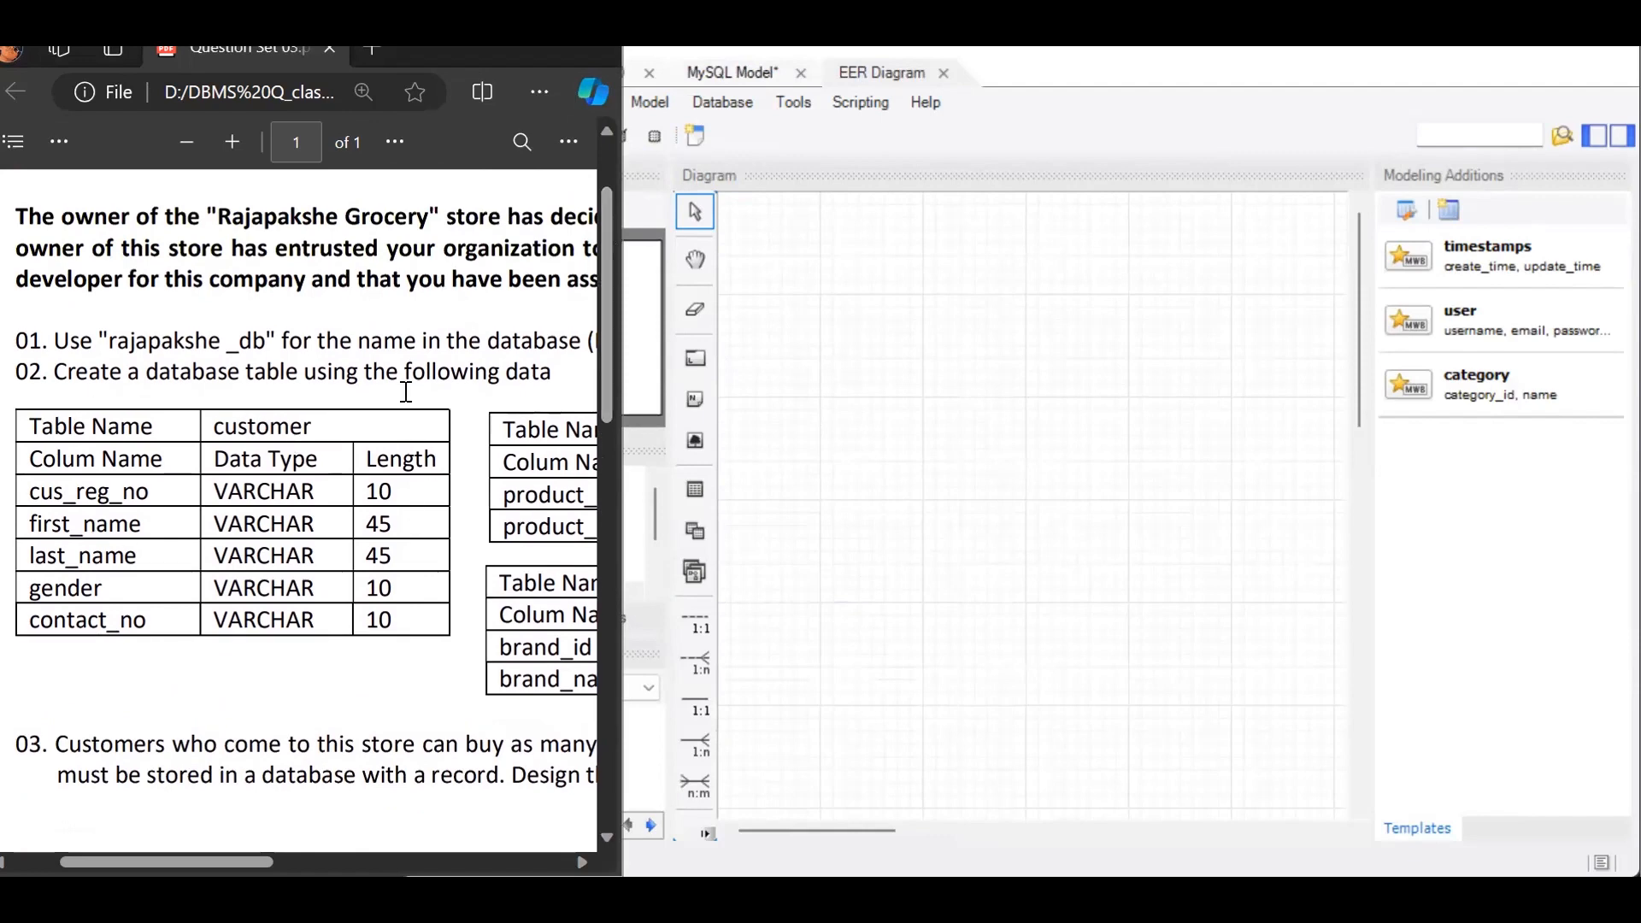
click(1015, 556)
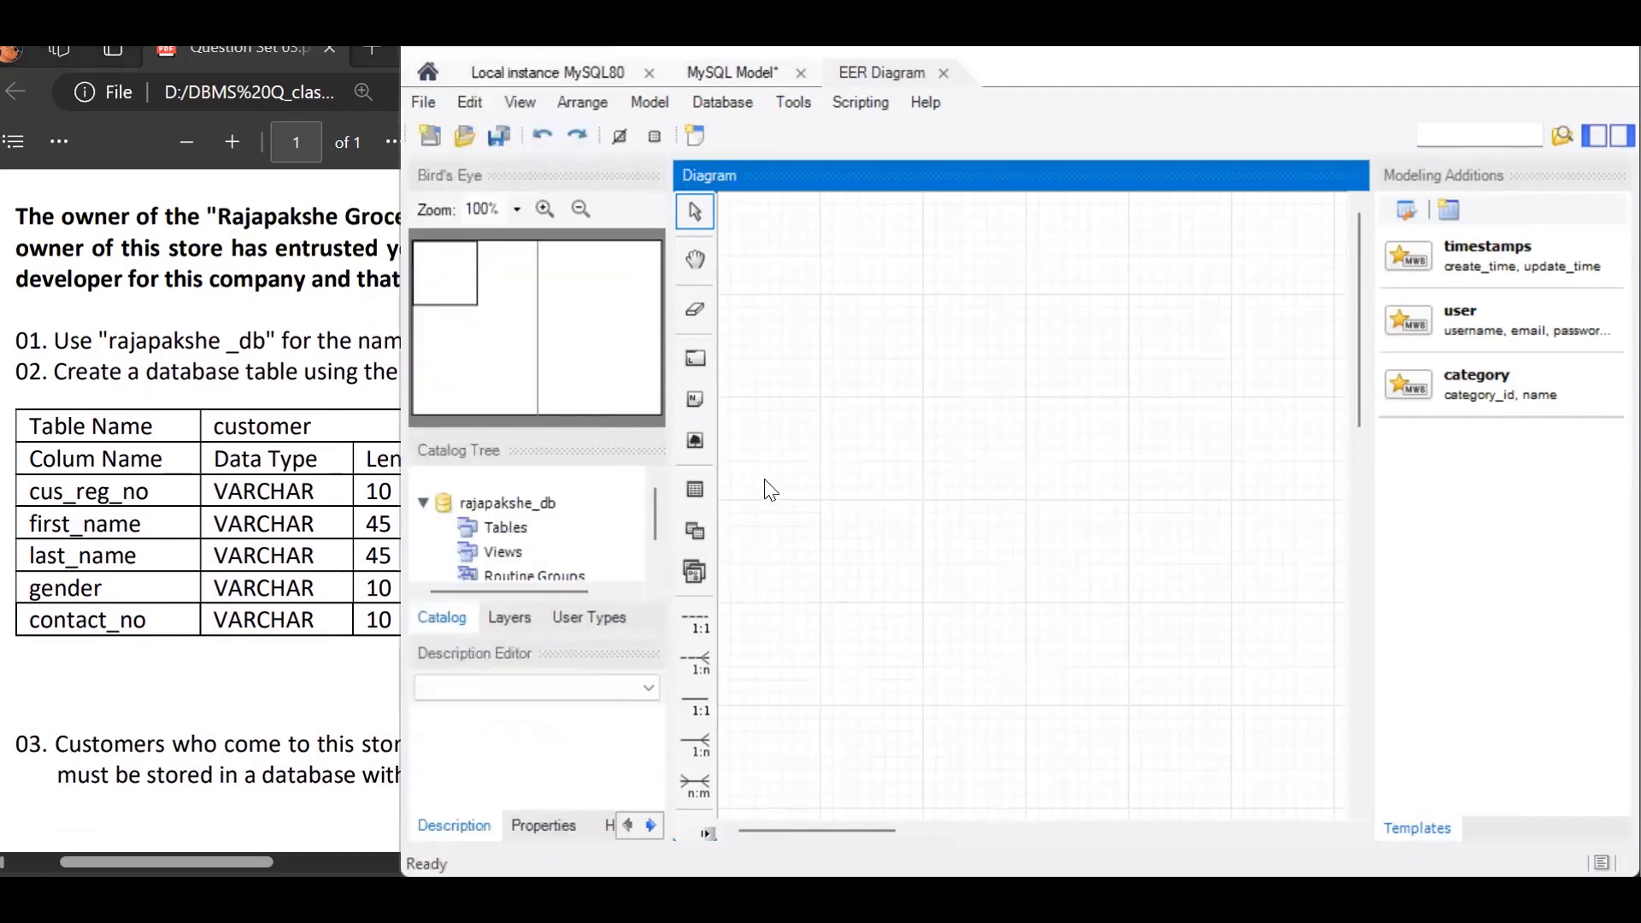
Step: Place a new table near the upper-left corner of the diagram and name it customer
click(706, 488)
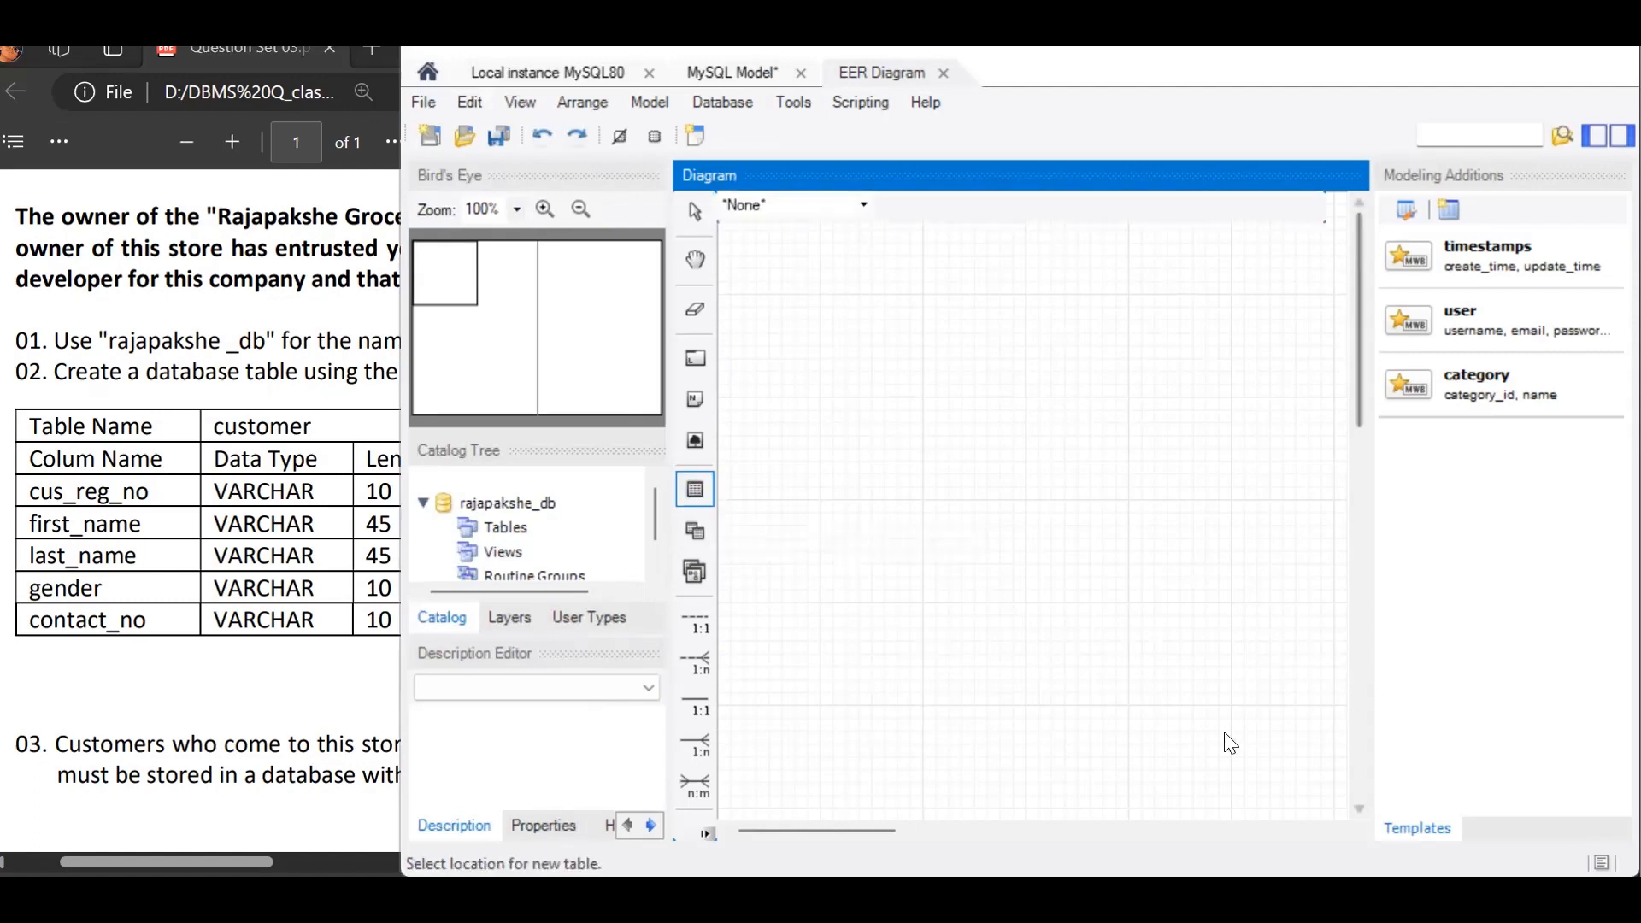
click(760, 268)
double_click(793, 270)
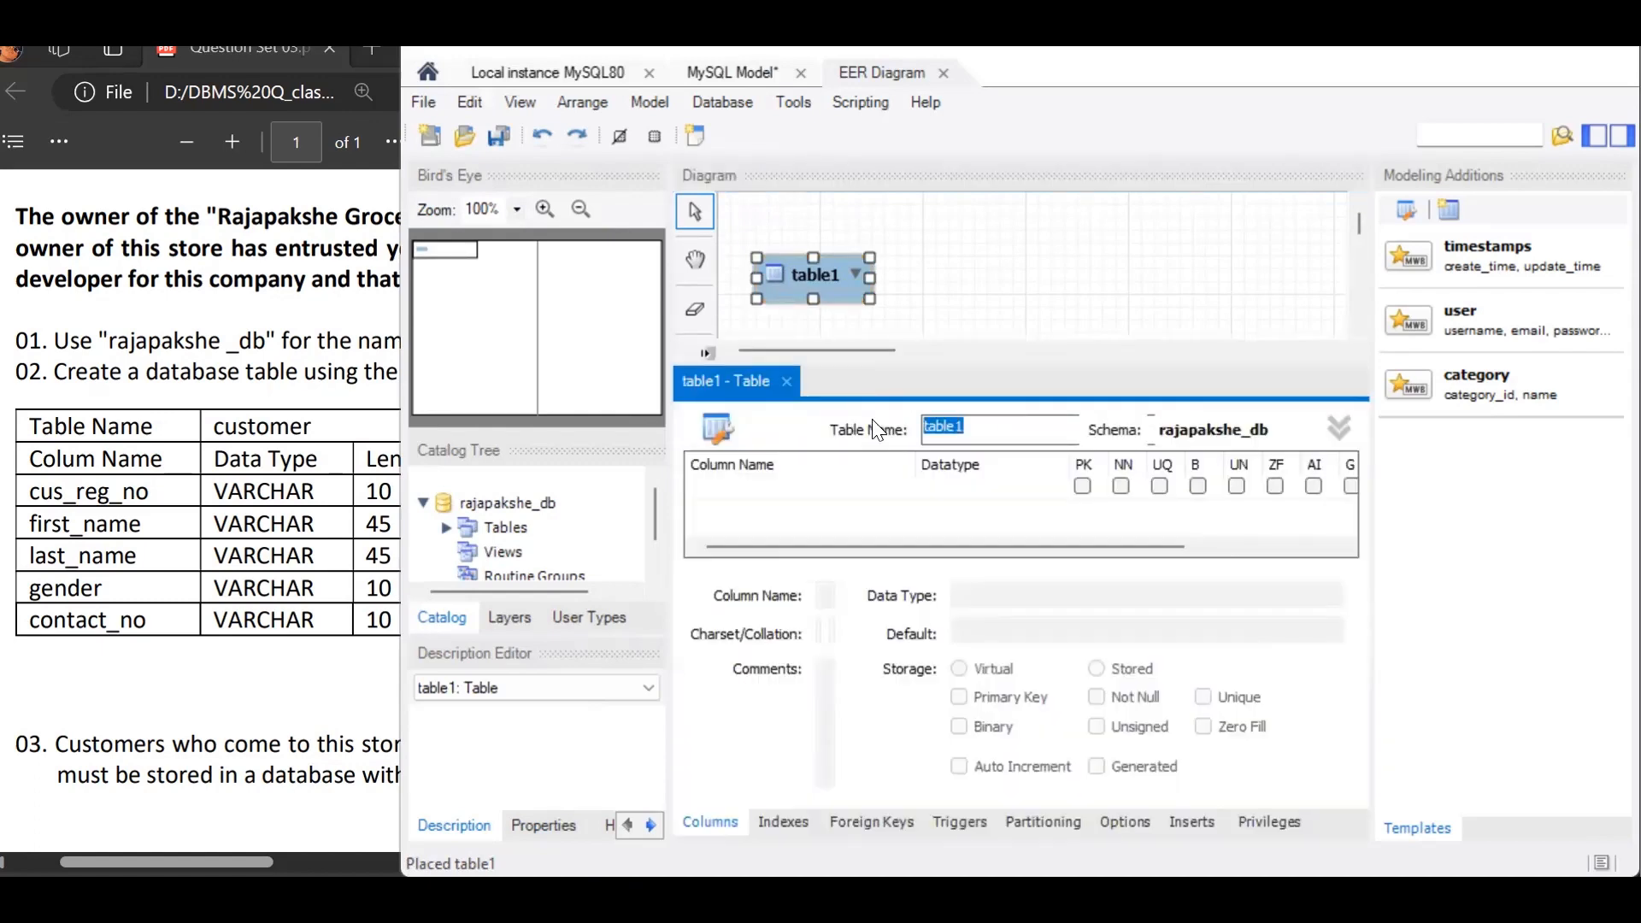
text(customer)
Step: Add a cus_reg_no column with datatype VARCHAR(10) to the customer table
click(799, 489)
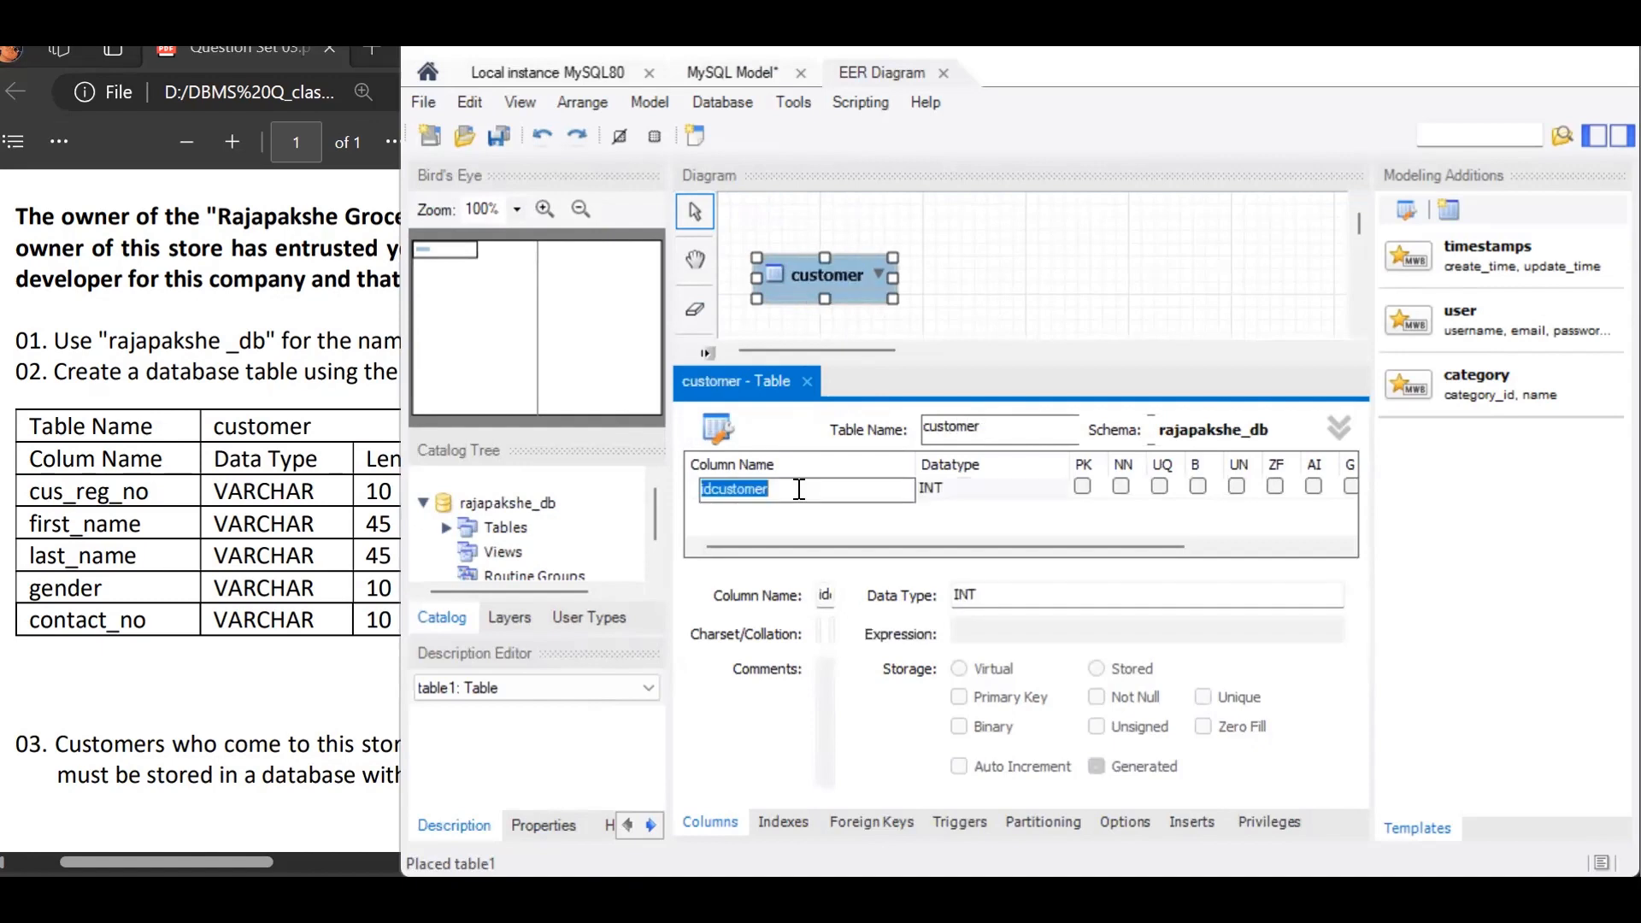
text(cus_reg_no)
key(Tab)
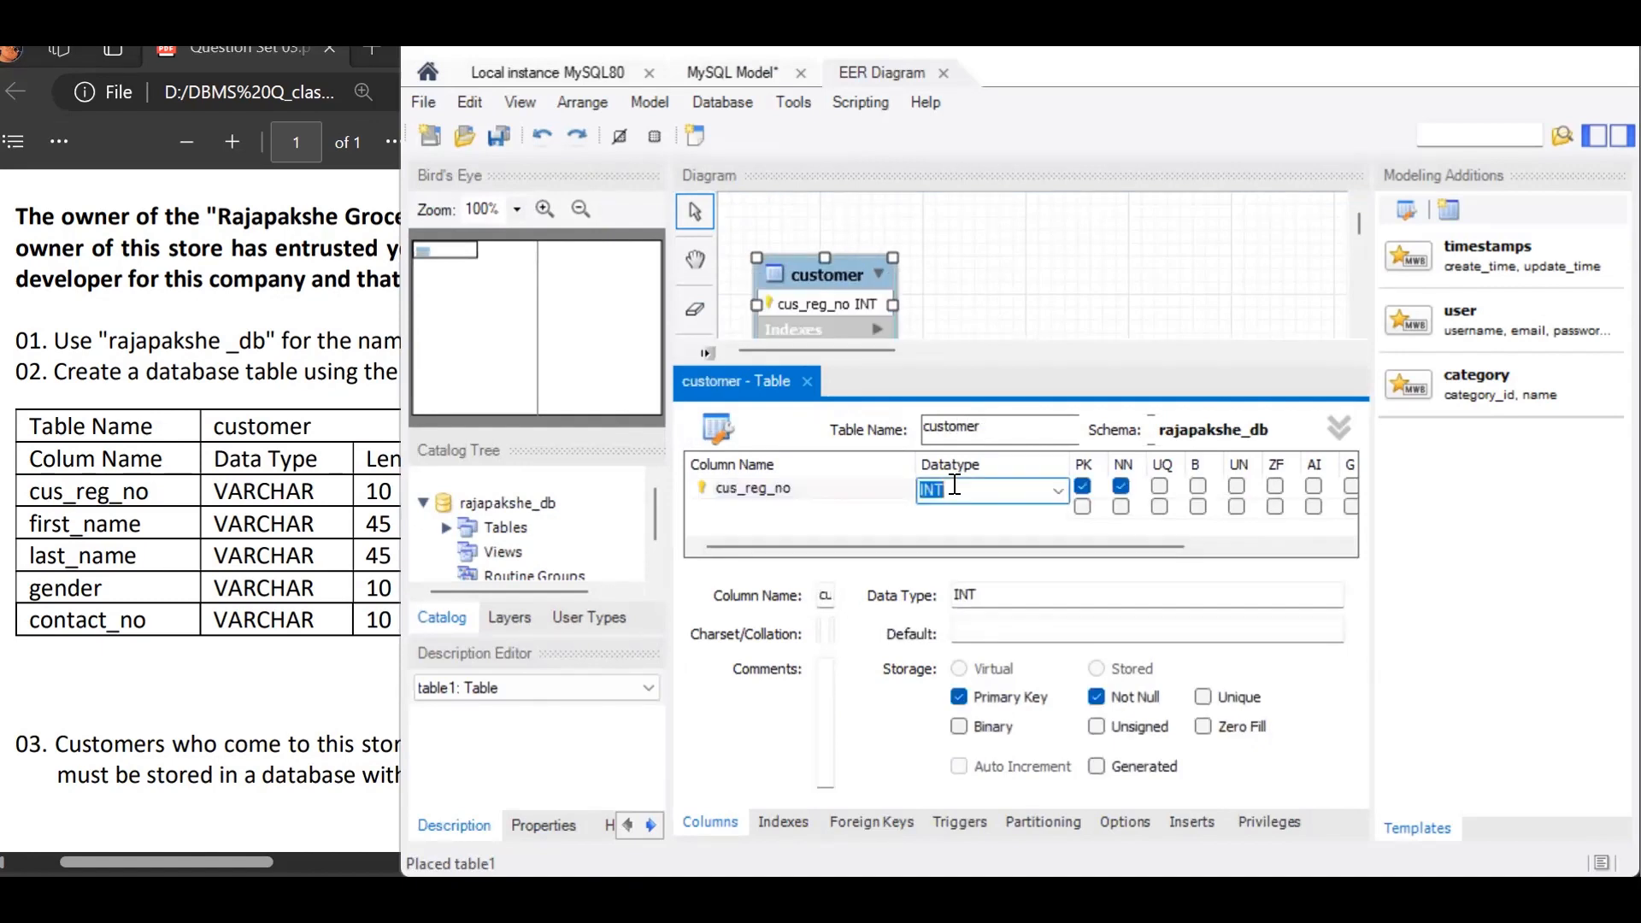
click(1054, 489)
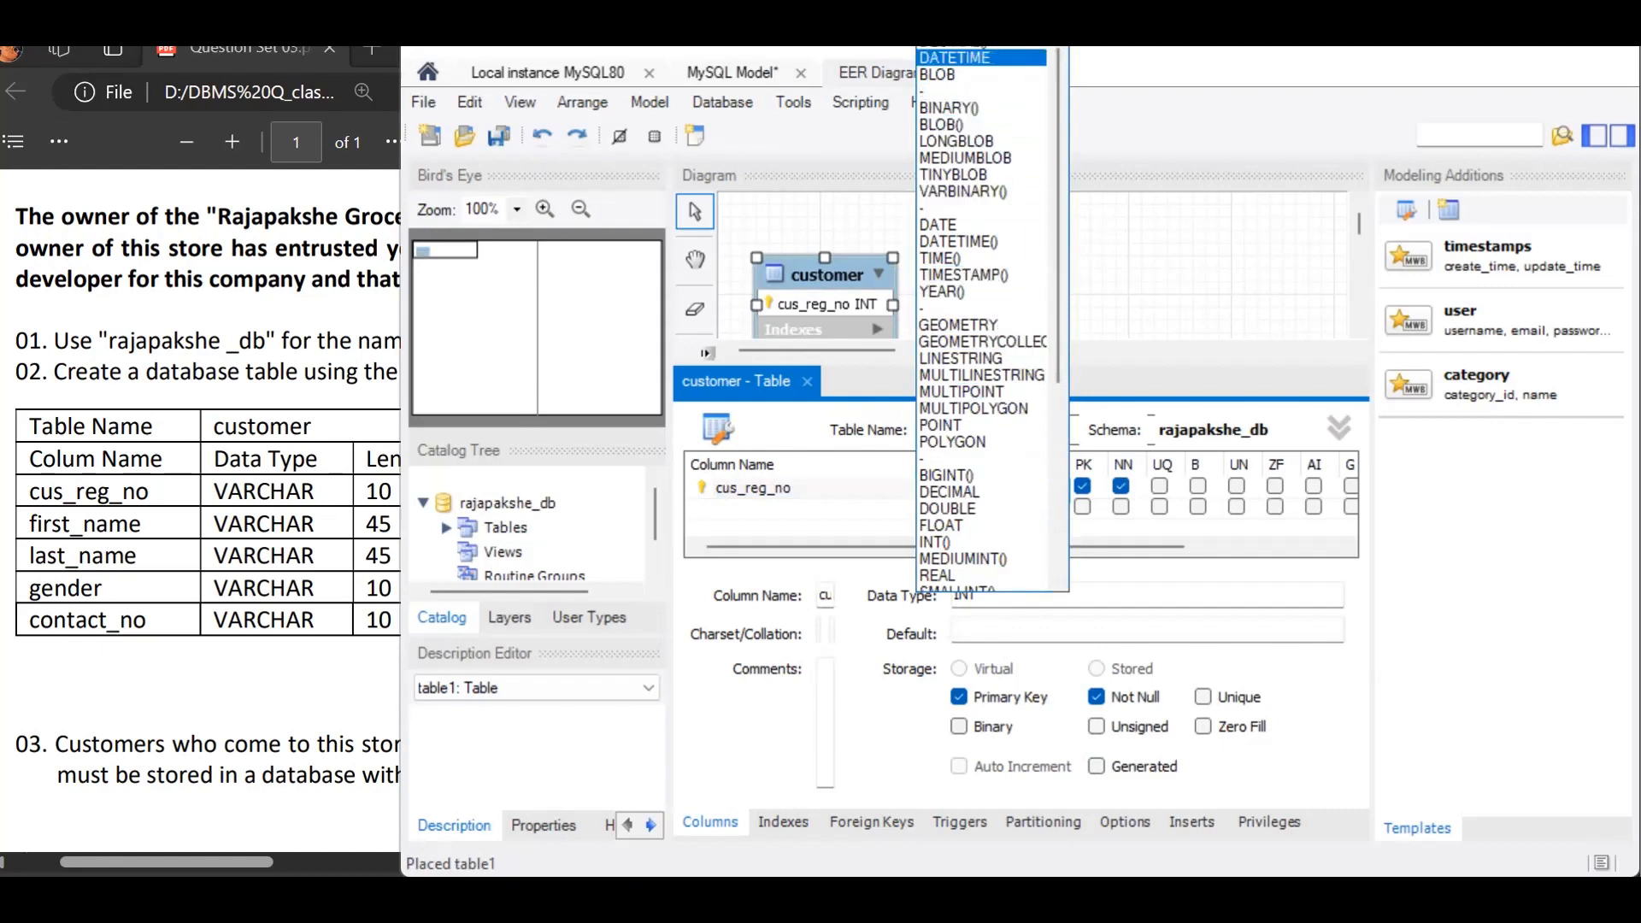
click(974, 56)
click(991, 489)
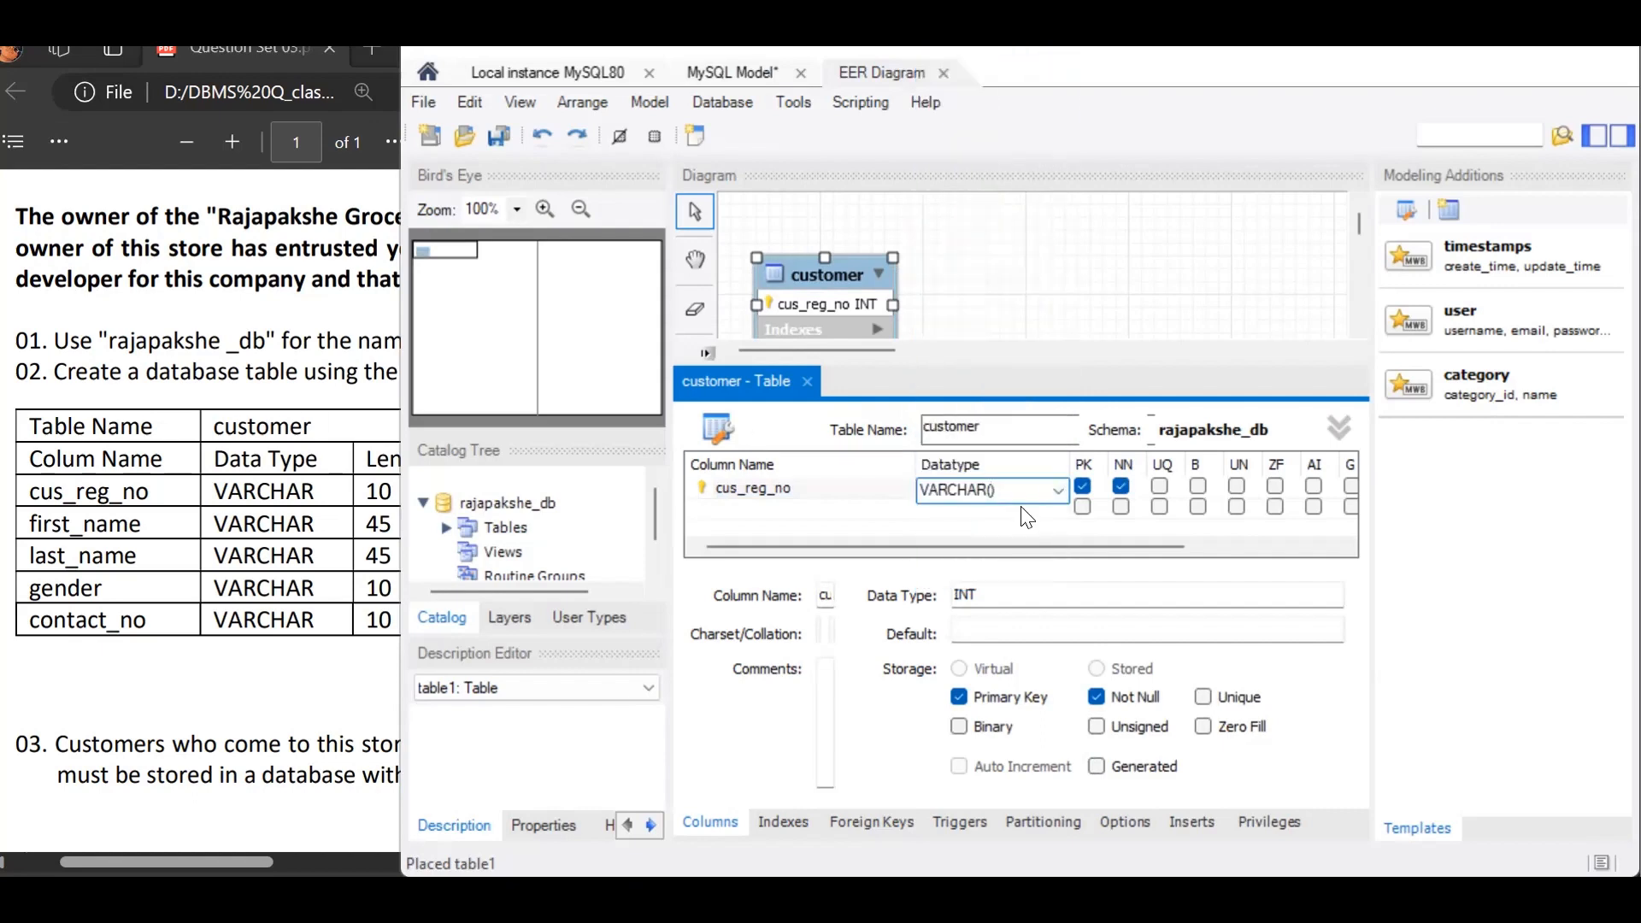
text(10)
Step: Add the VARCHAR(45) columns fist_name and last_name to the customer table
click(877, 511)
text(fist_name)
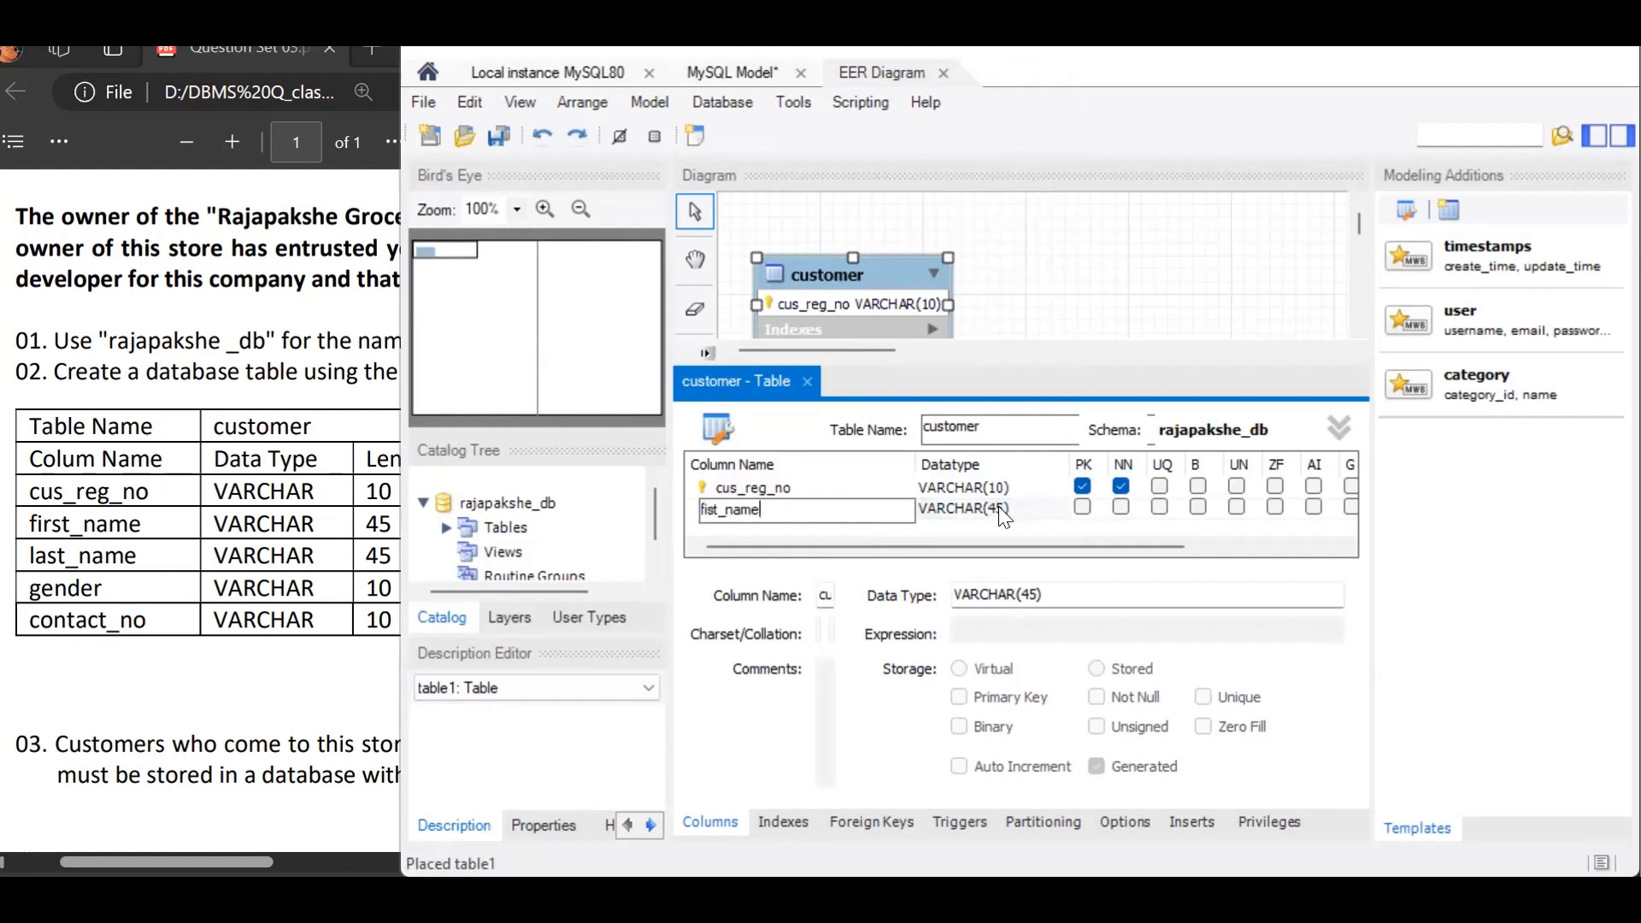
click(805, 524)
text(last_name)
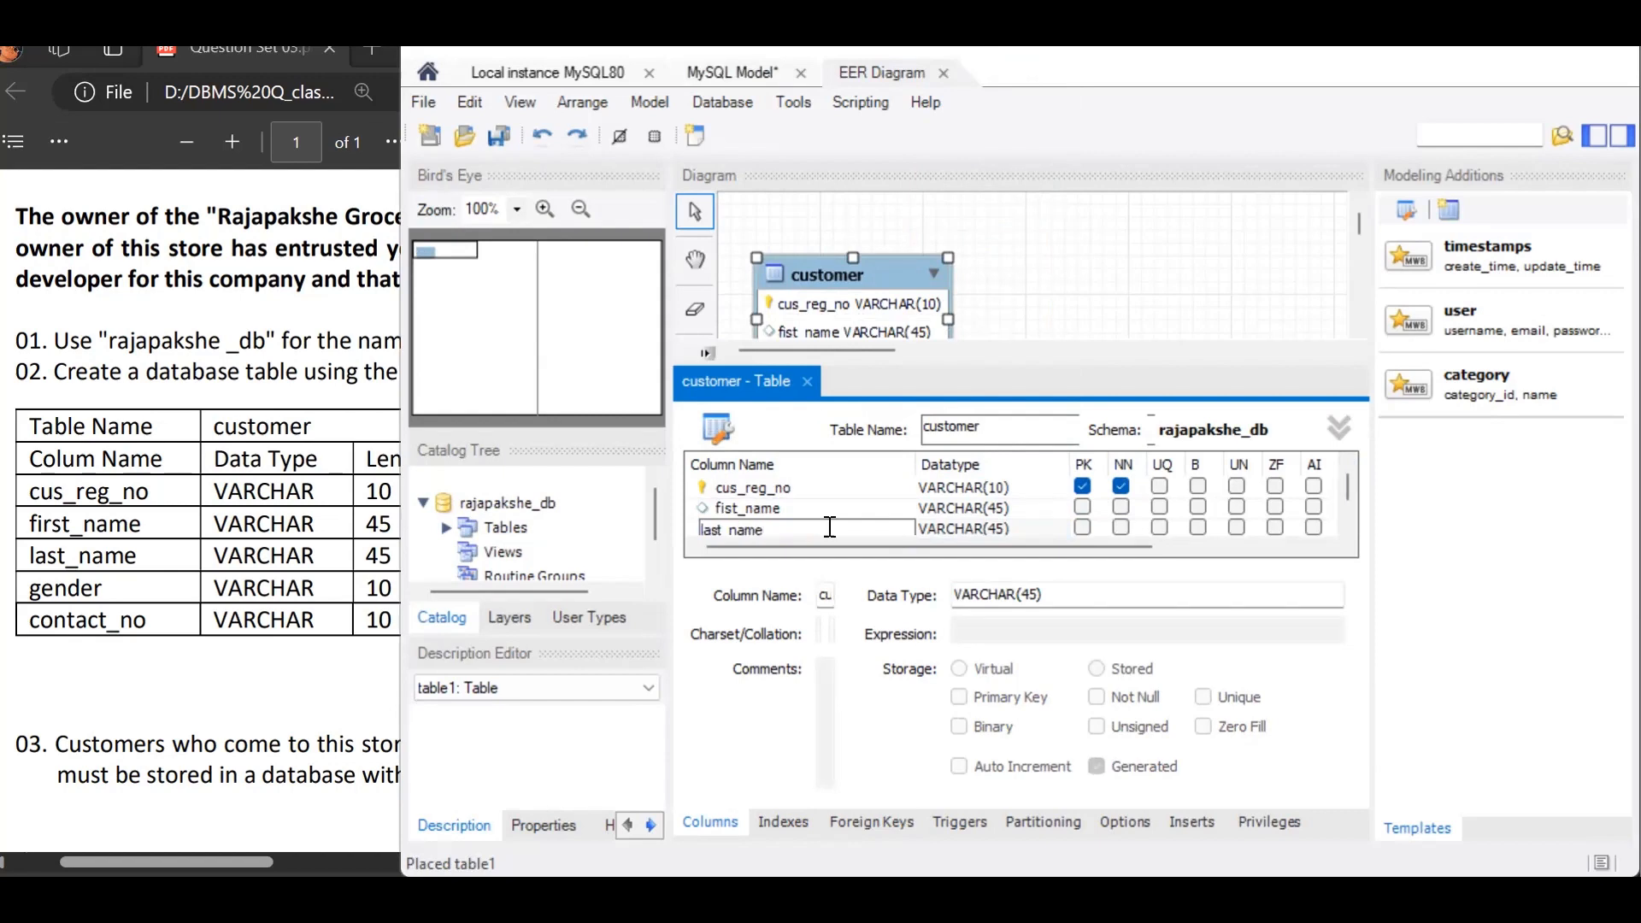
Step: Add a gender column with datatype VARCHAR(10) to the customer table
scroll(856, 494, down, 1)
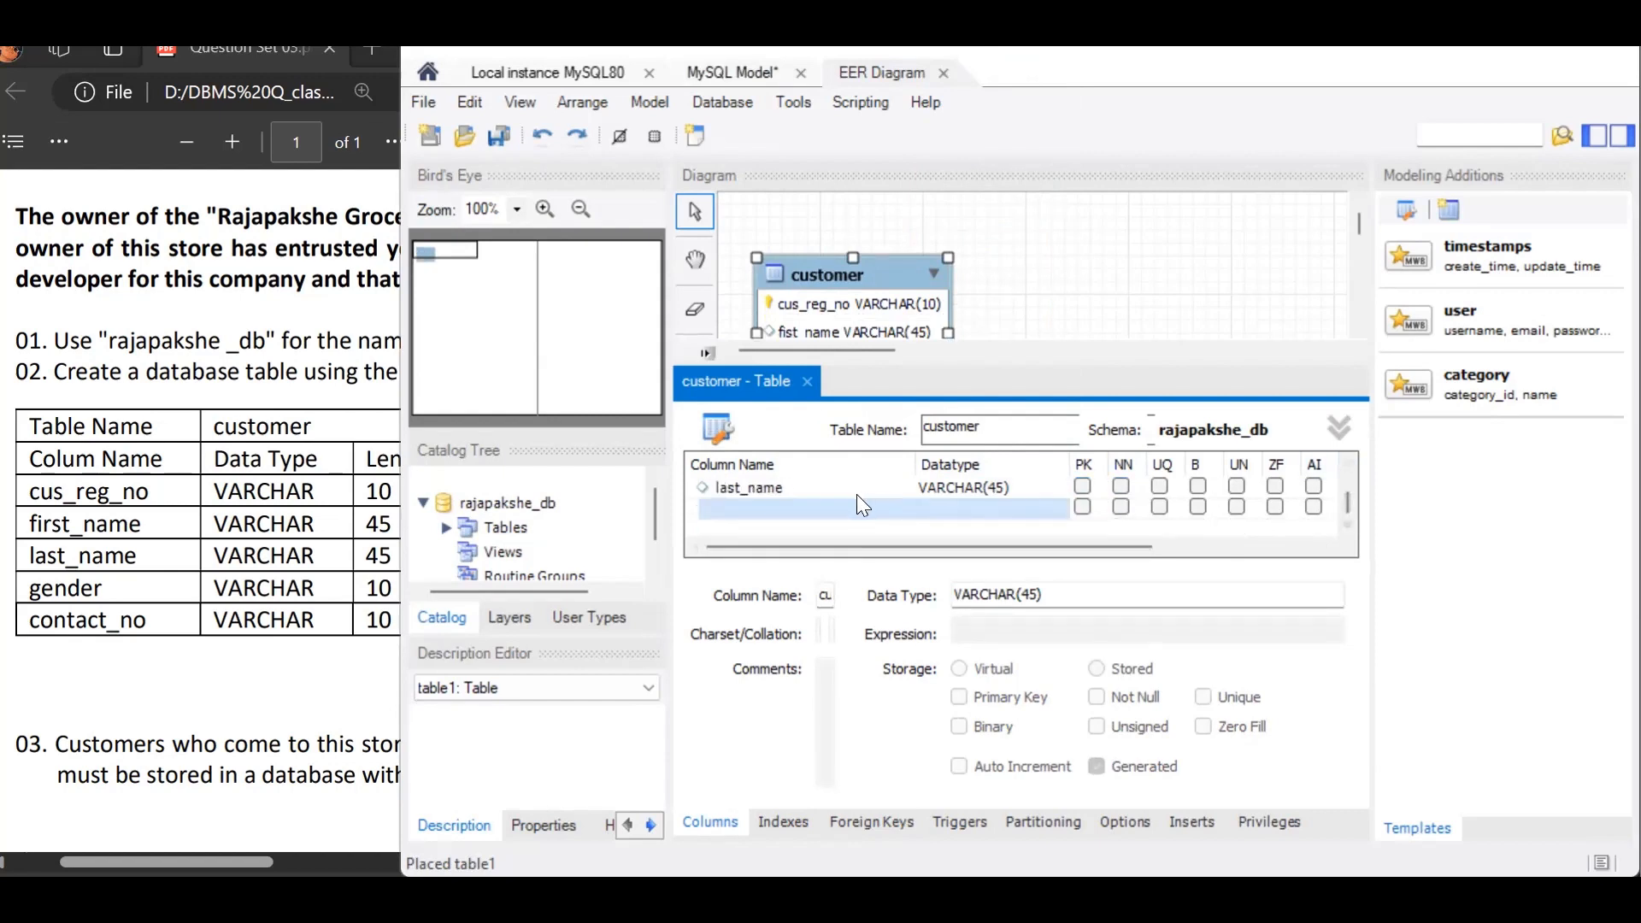
click(855, 508)
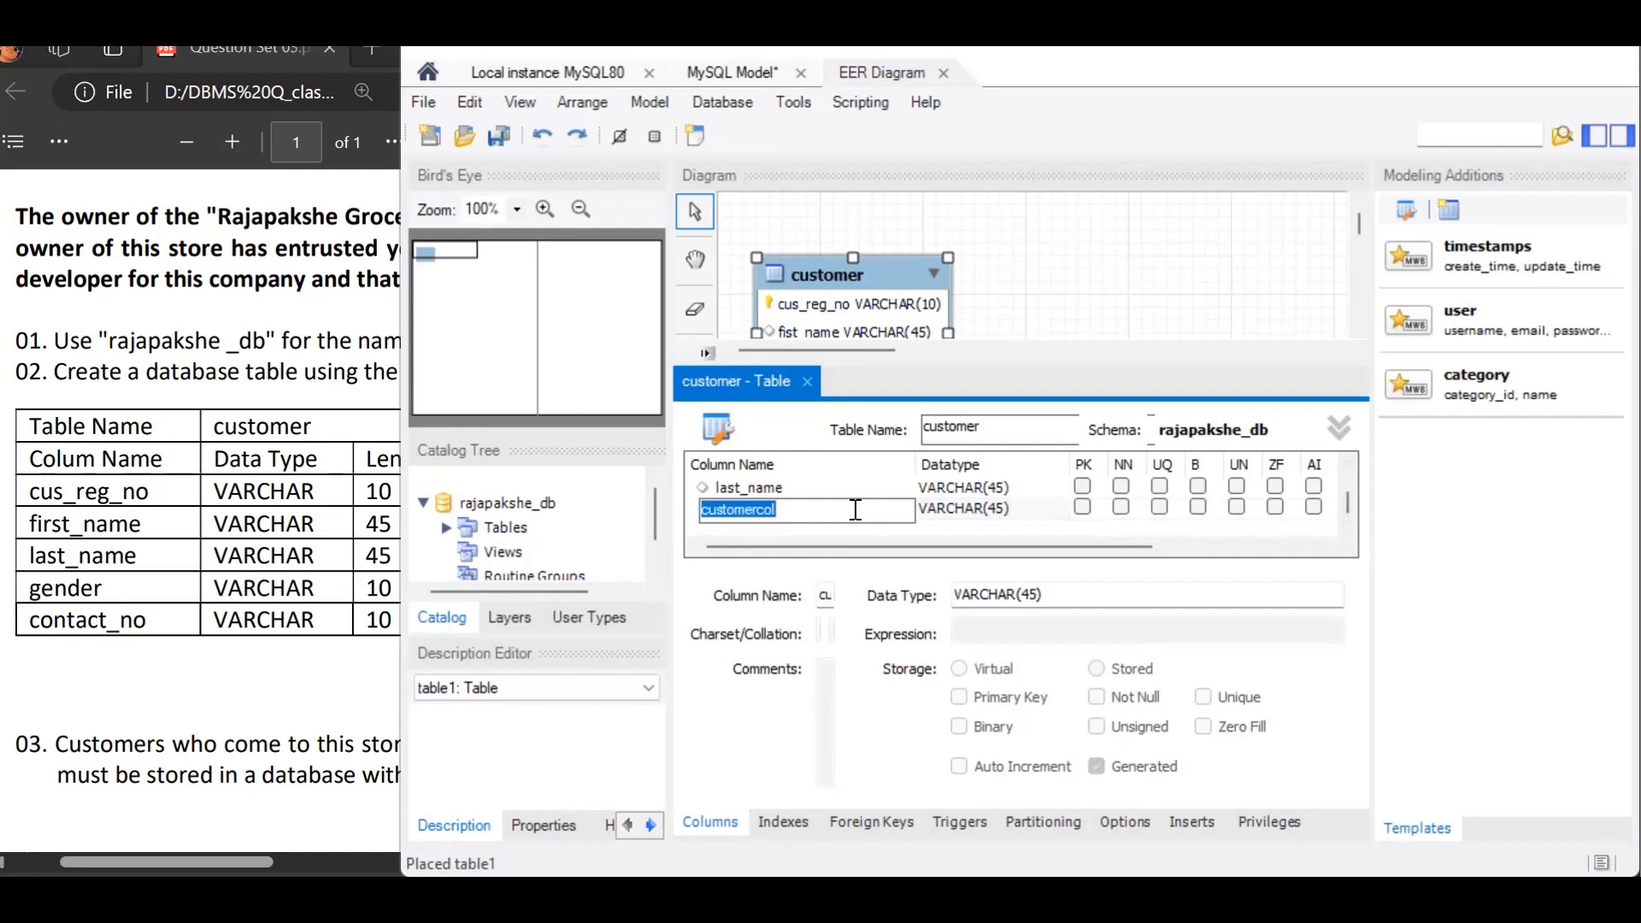
text(gender)
click(1000, 504)
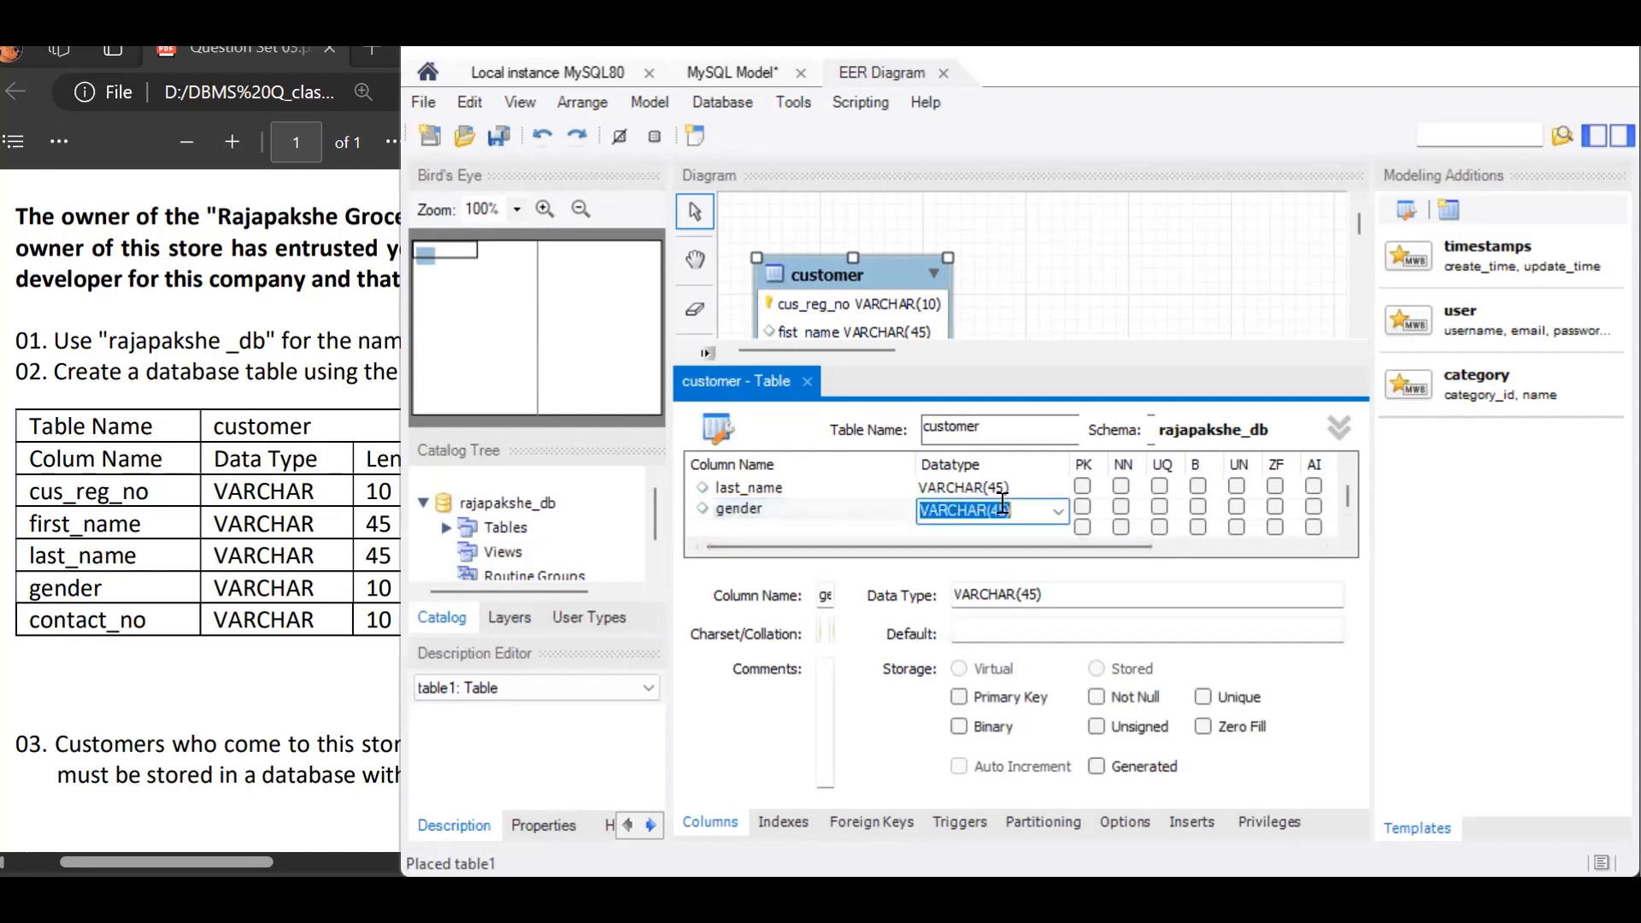
click(1002, 510)
key(Delete)
key(Delete)
key(BackSpace)
text(10)
Step: Add a contact_no column to the customer table with the default VARCHAR(45) datatype
click(829, 525)
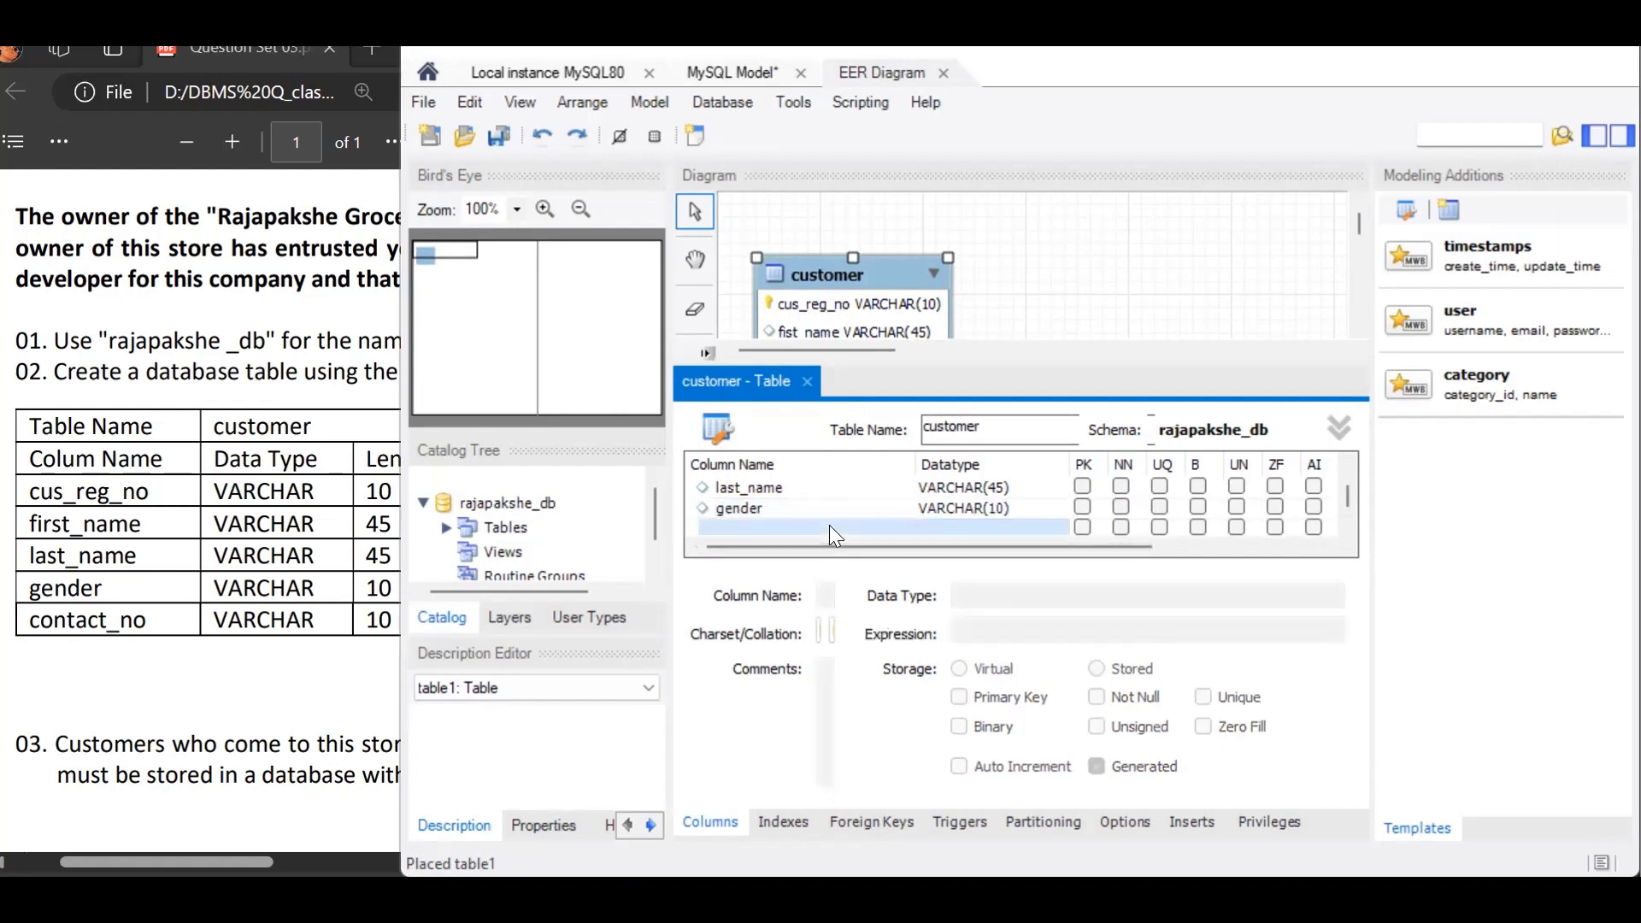
click(829, 526)
text(contact )
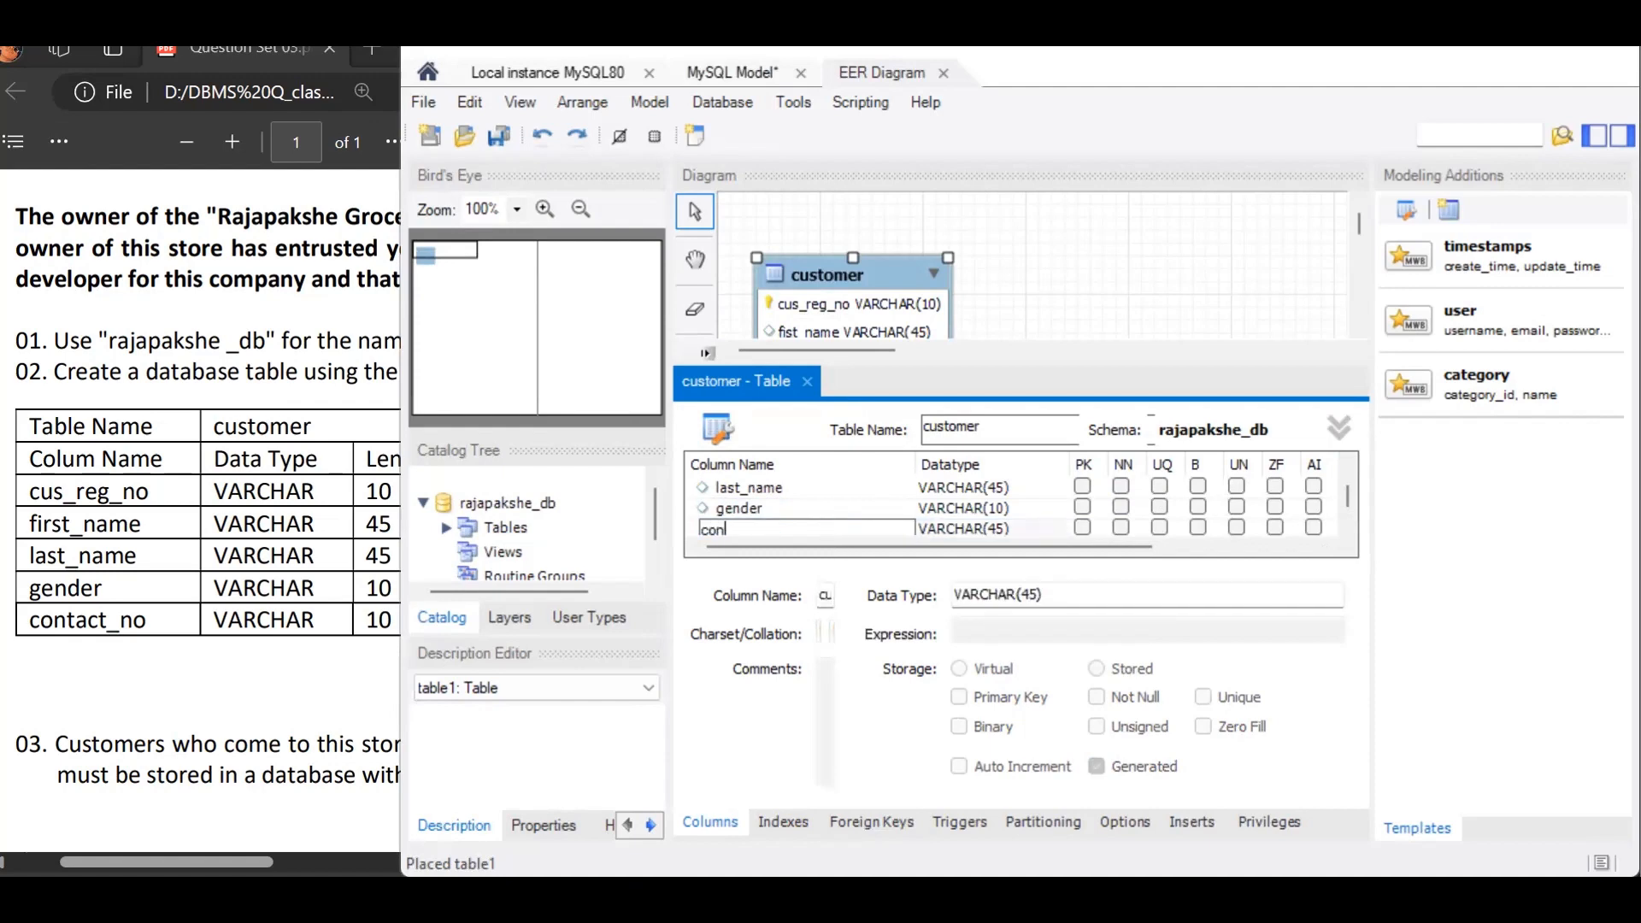
text(no)
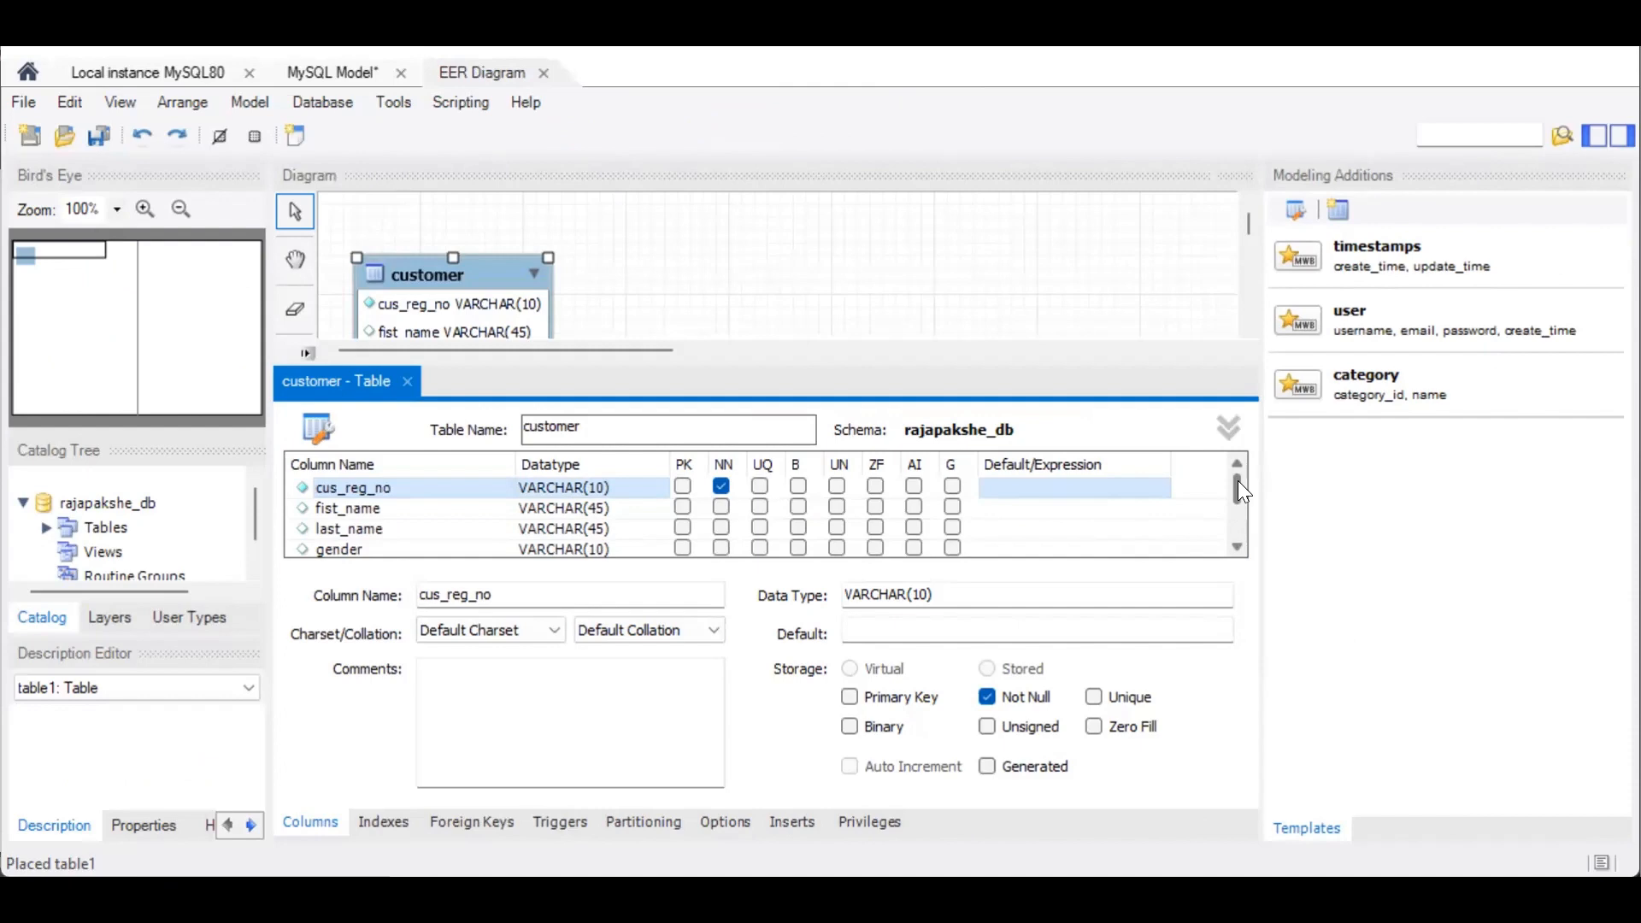
Step: Make cus_reg_no the primary key of the customer table and close the table editor
mouse_move(1239, 482)
mouse_down()
mouse_move(1237, 516)
mouse_move(1238, 466)
mouse_up()
click(681, 486)
click(408, 381)
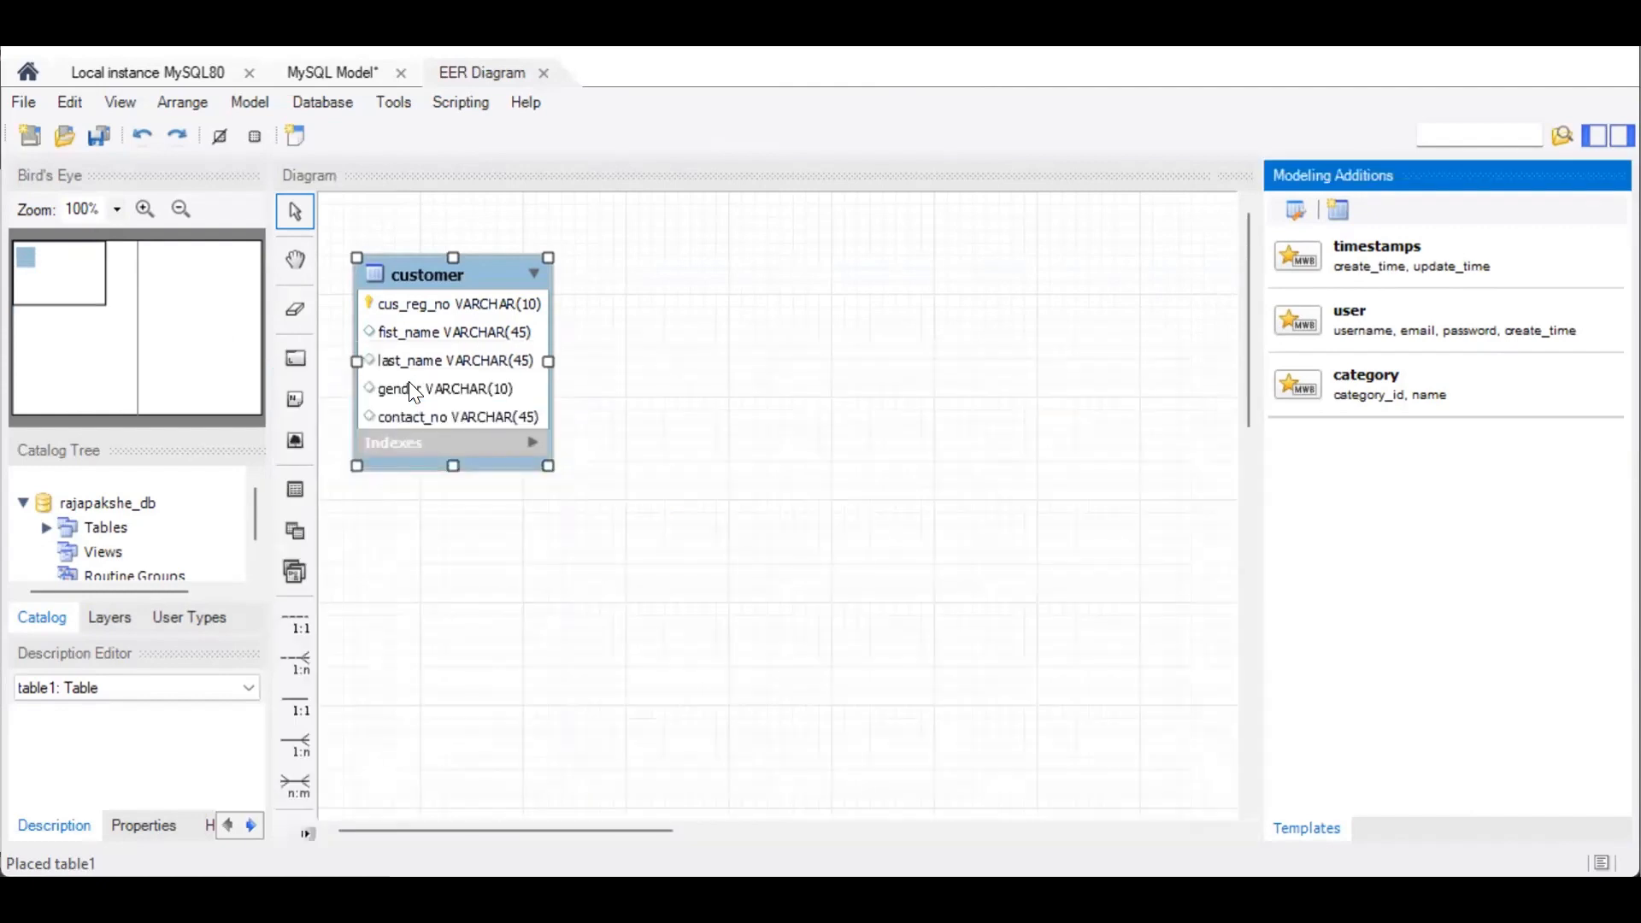
Step: Place a second table to the right of customer in the diagram and name it product
click(303, 500)
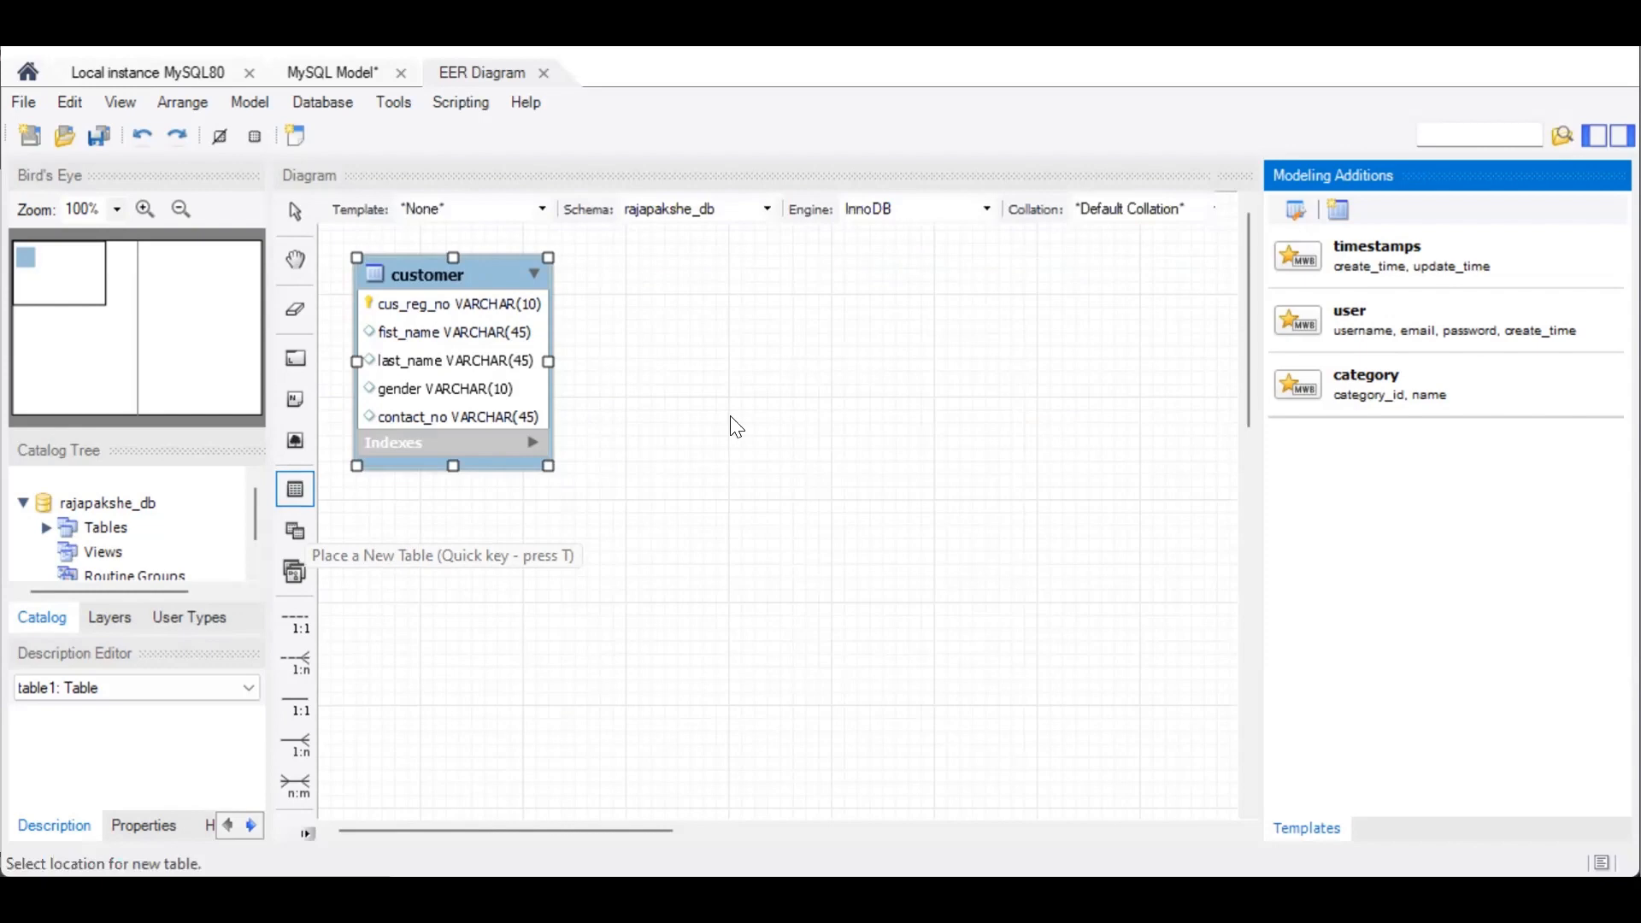
click(898, 272)
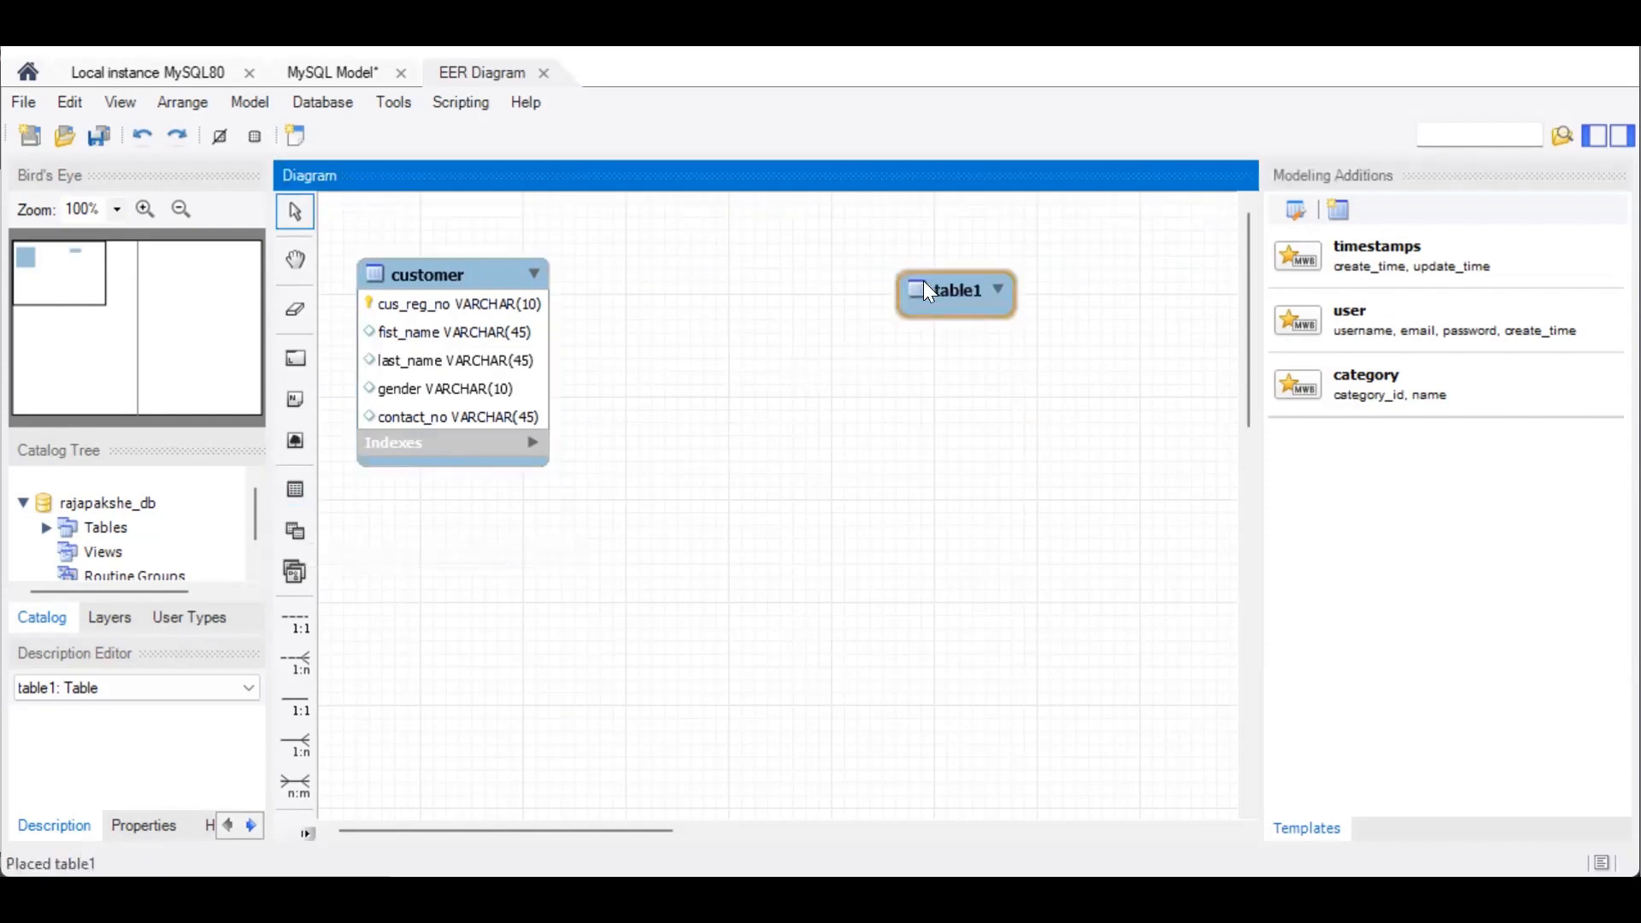
double_click(924, 282)
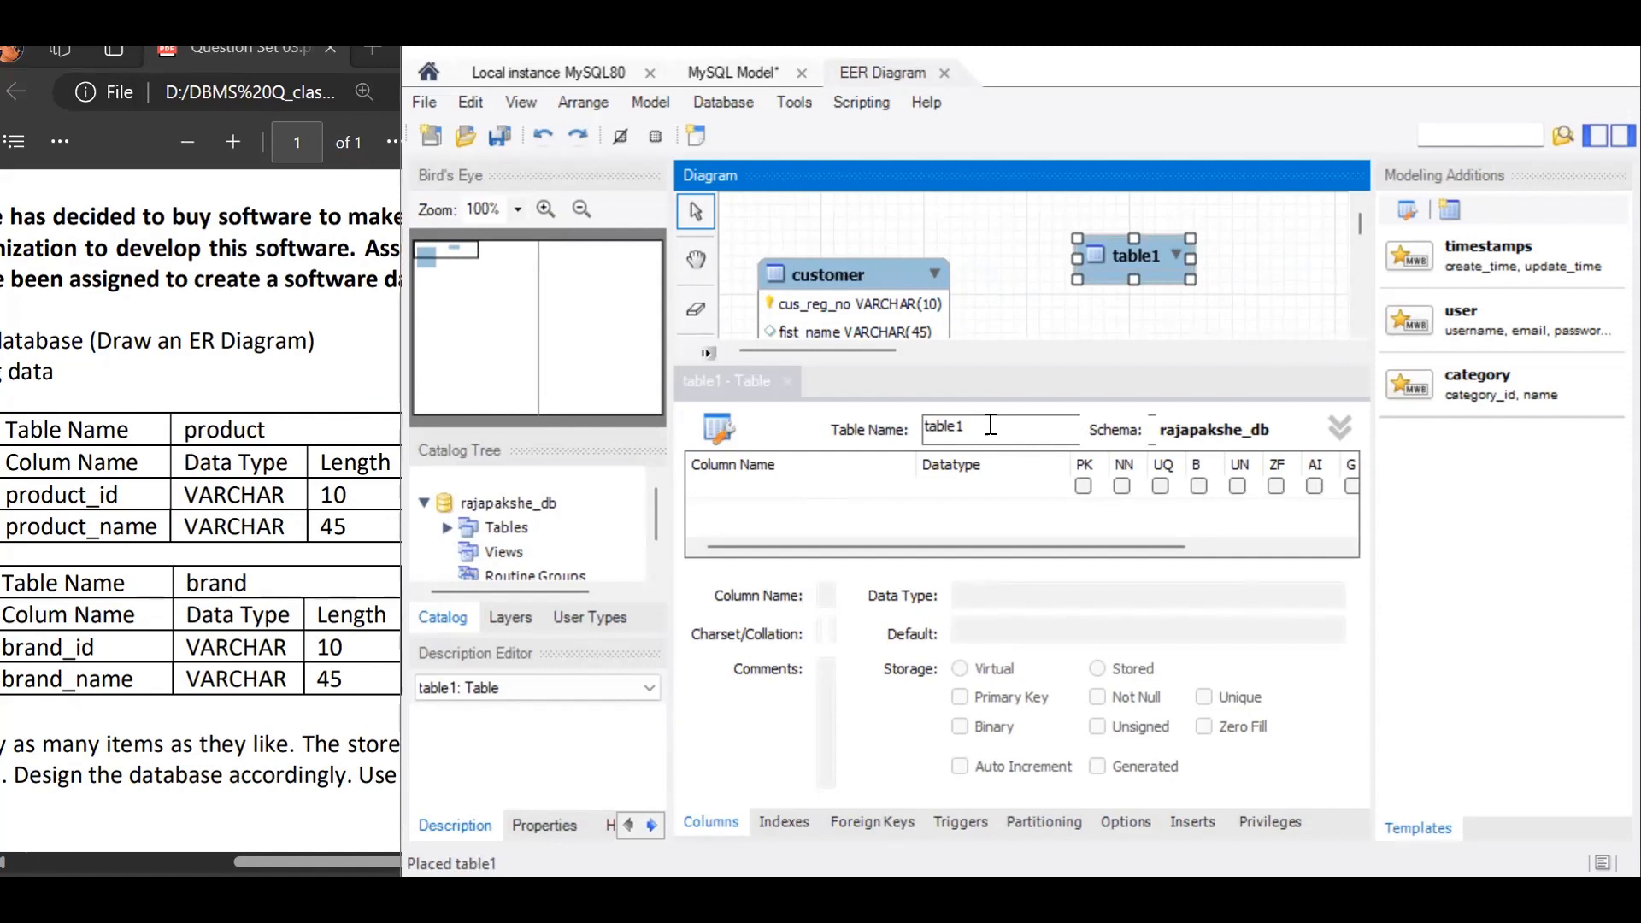
click(990, 425)
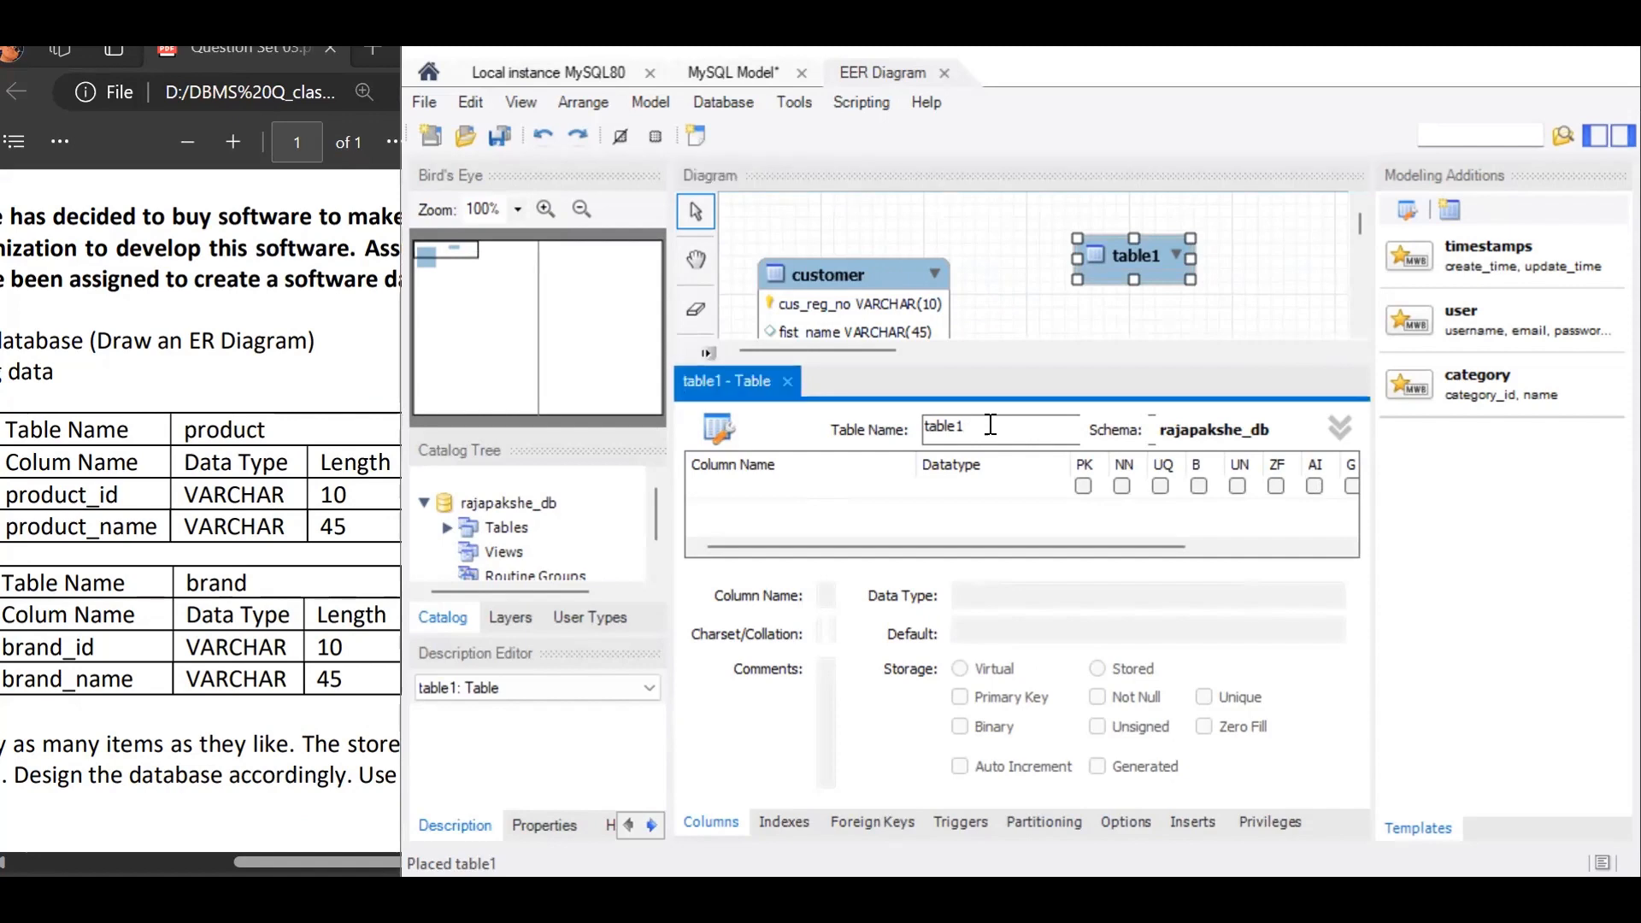
key(BackSpace)
key(BackSpace)
key(BackSpace)
key(BackSpace)
key(BackSpace)
key(BackSpace)
text(prd)
key(BackSpace)
text(oduct)
Step: Add a product_id column with datatype VARCHAR(10) to the product table and clear its primary key flag
click(873, 485)
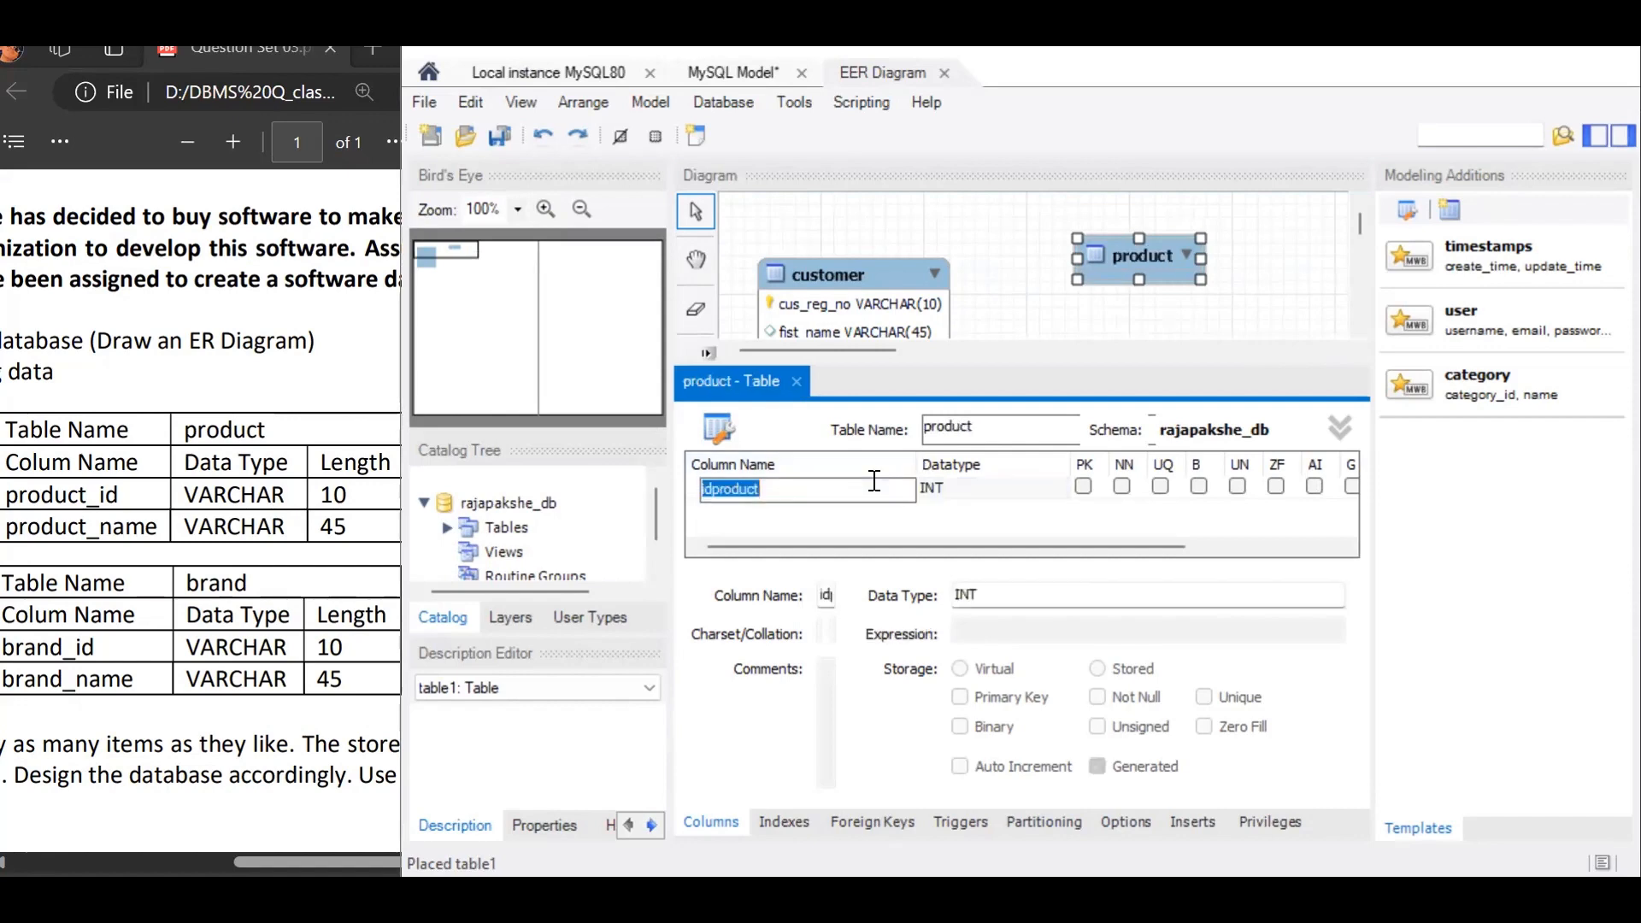
text(product_id)
click(969, 489)
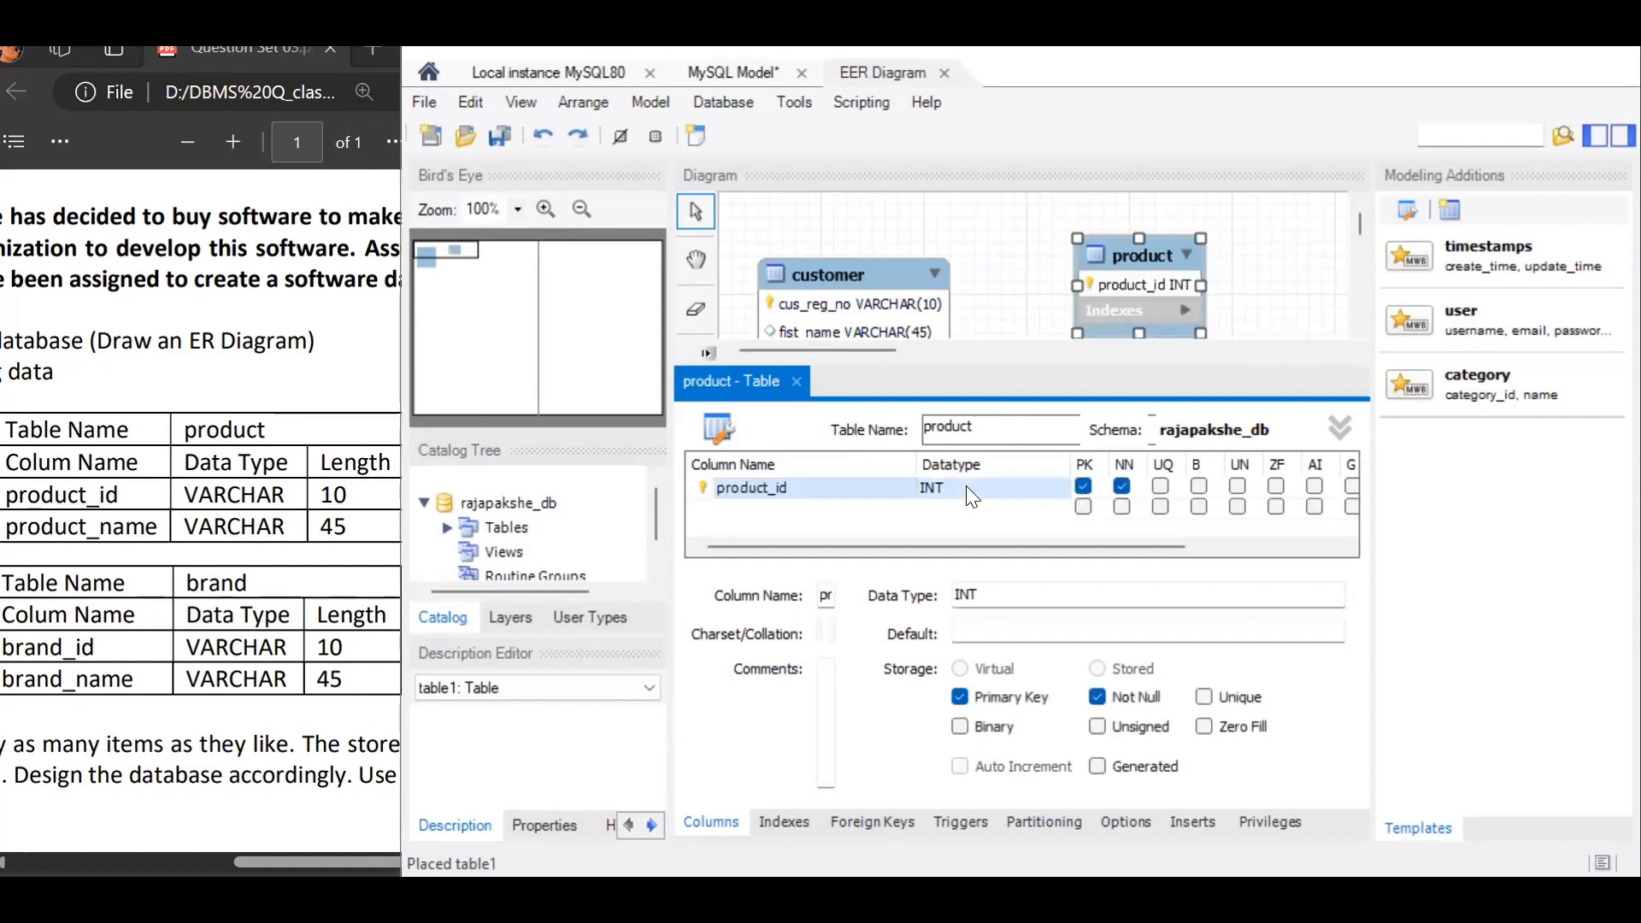
click(1058, 491)
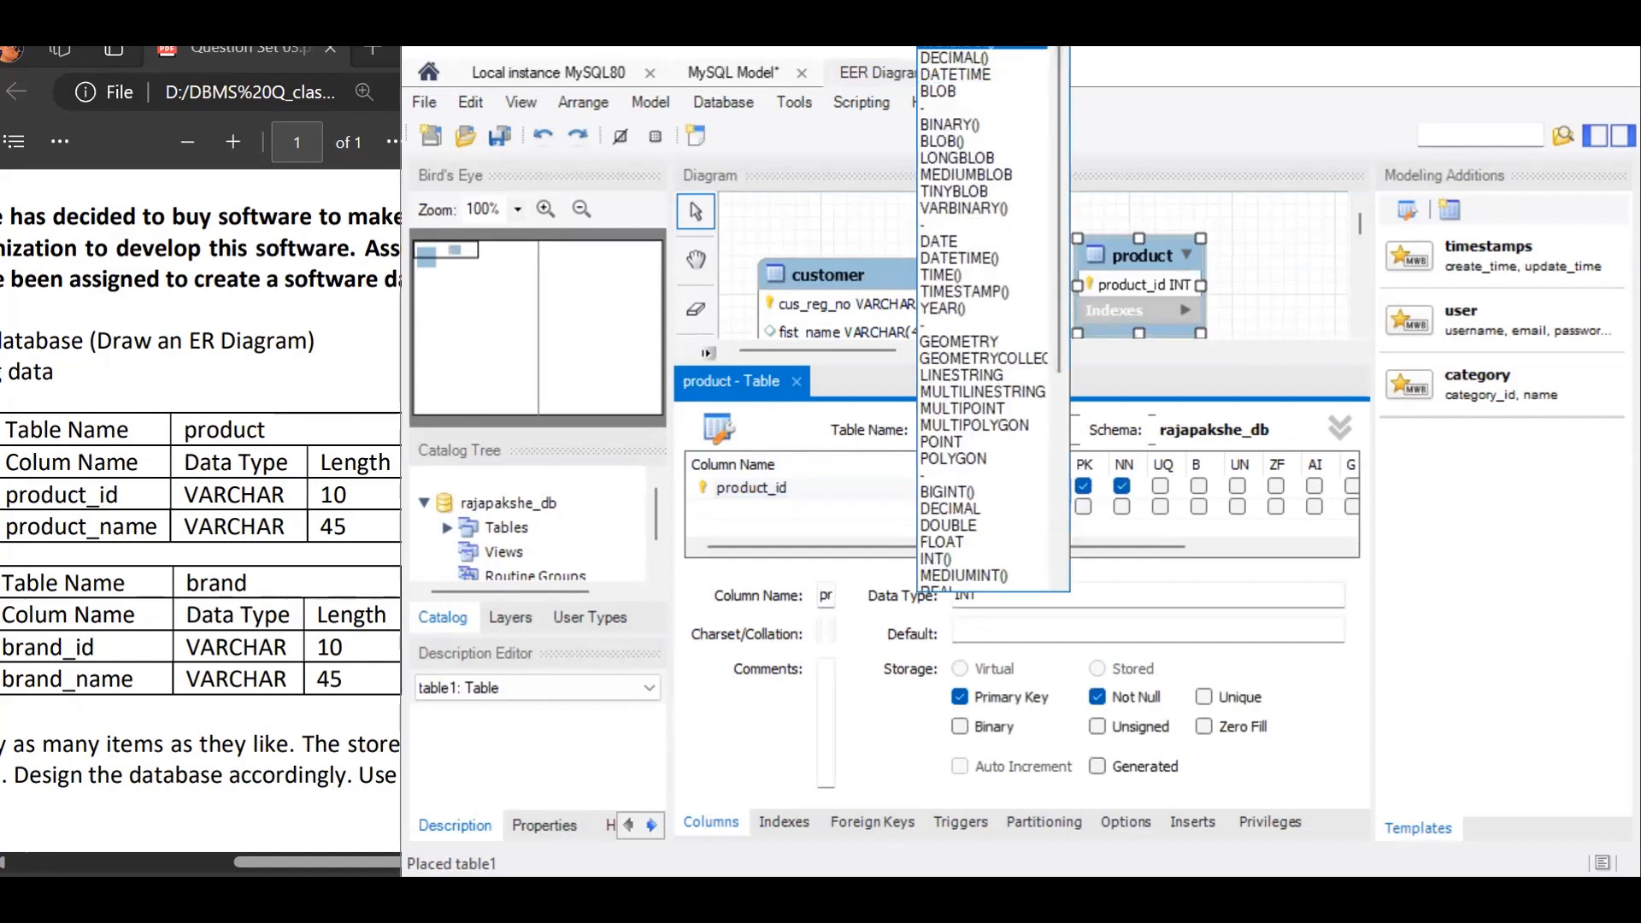
text(VARCHAR(10))
click(1083, 486)
Step: Add a product_name column with the default VARCHAR(45) datatype, make product_id the primary key of product, and close the table editor
double_click(874, 511)
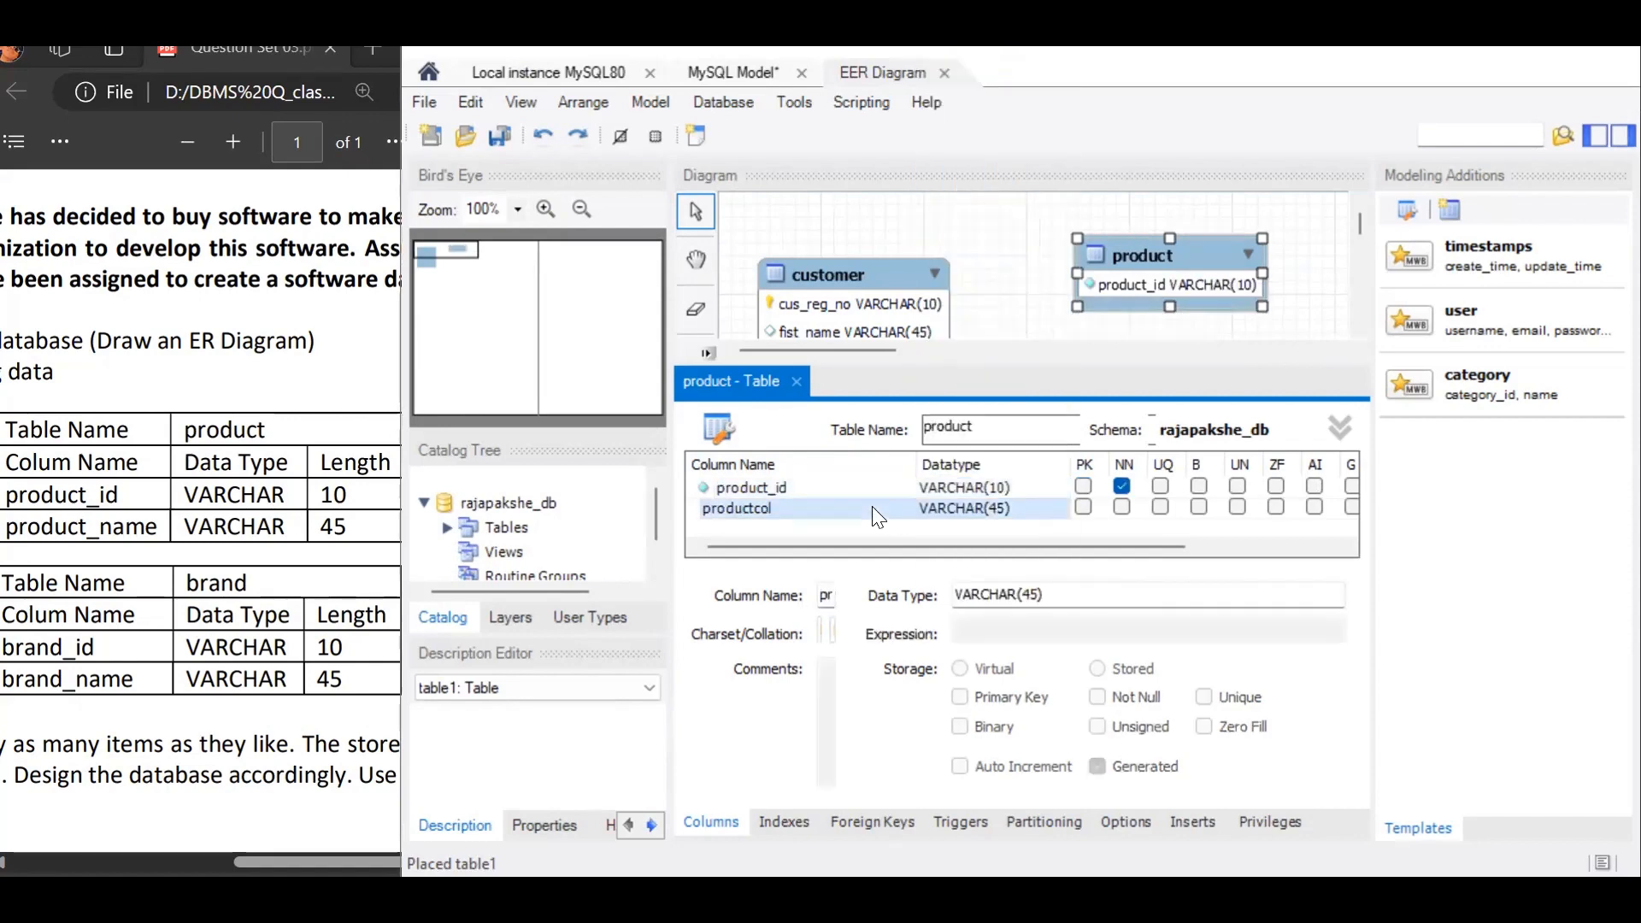
text(product_name)
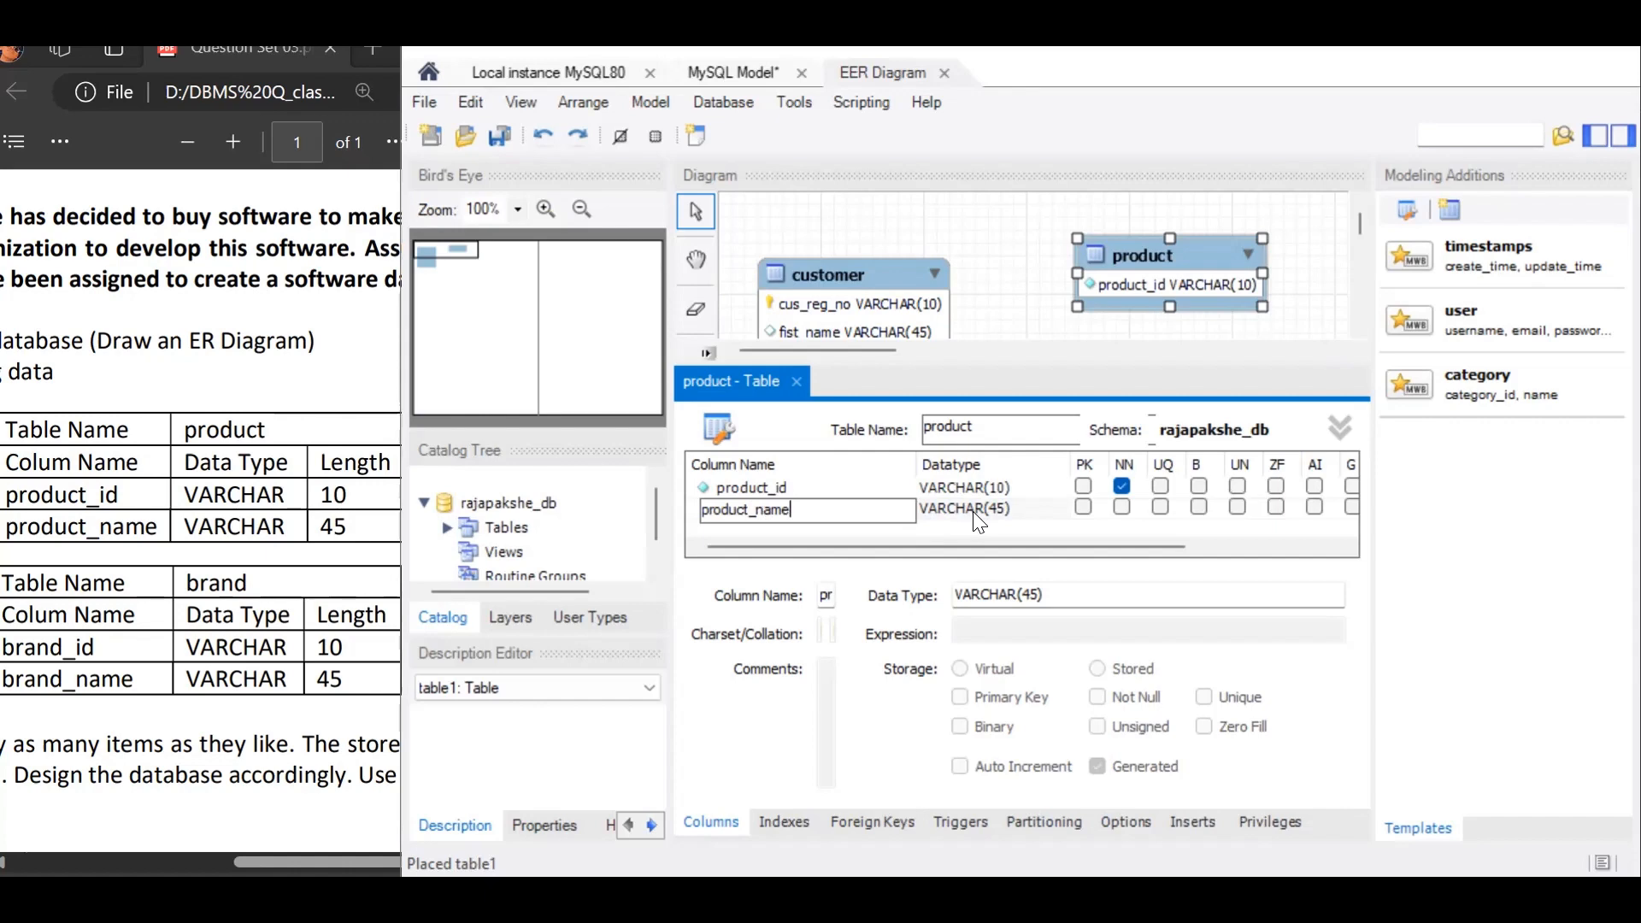
click(1083, 486)
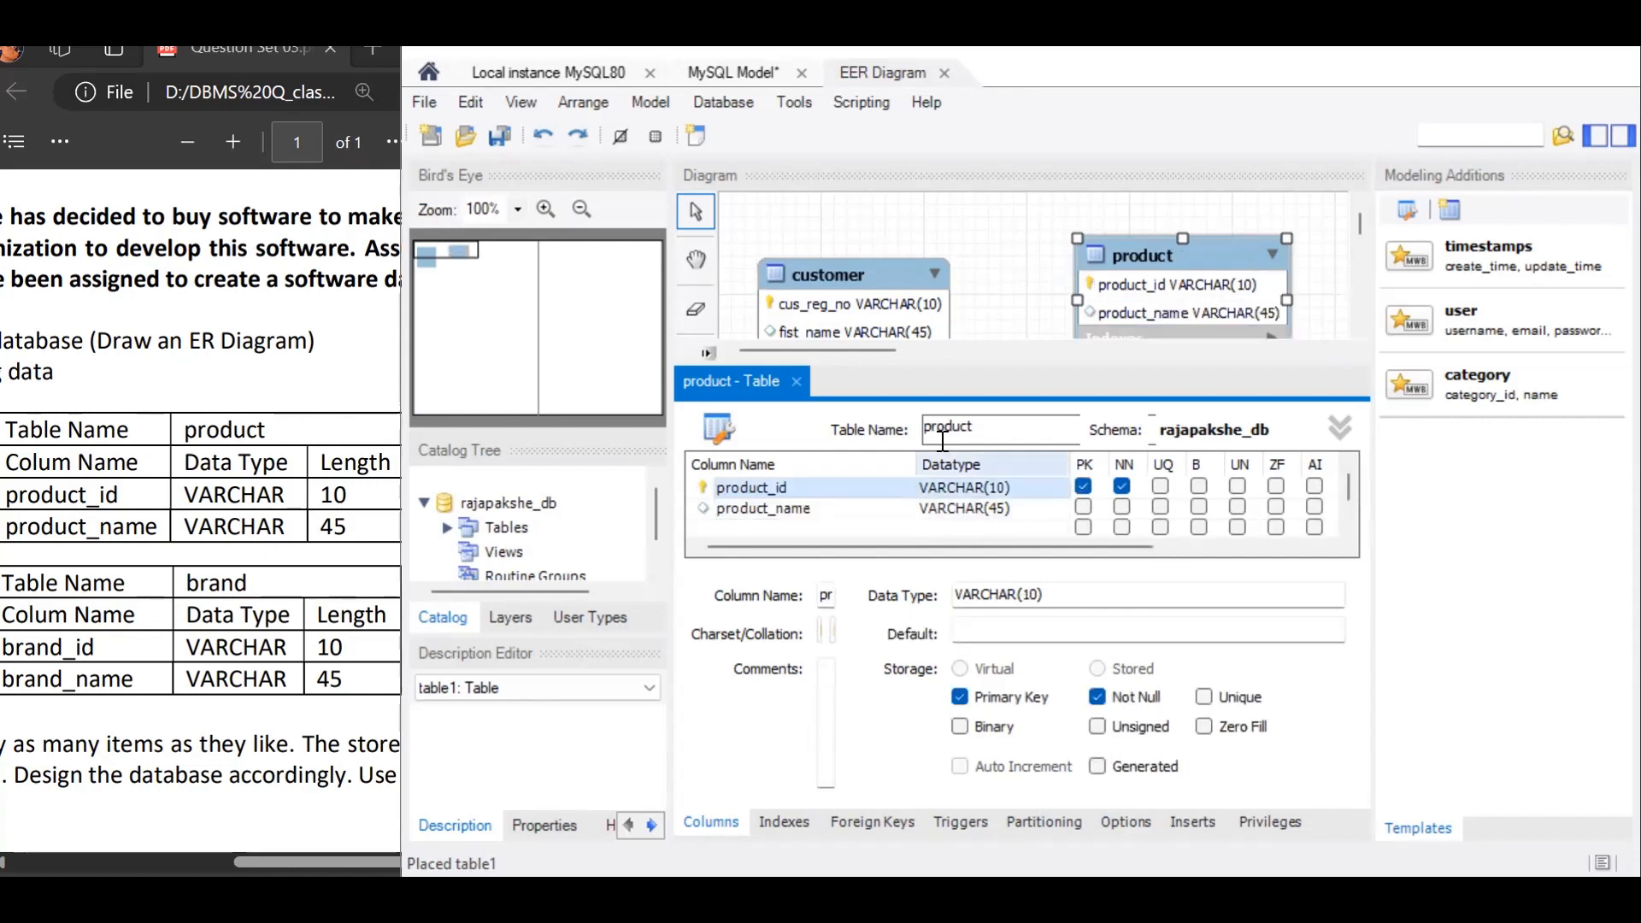
click(796, 381)
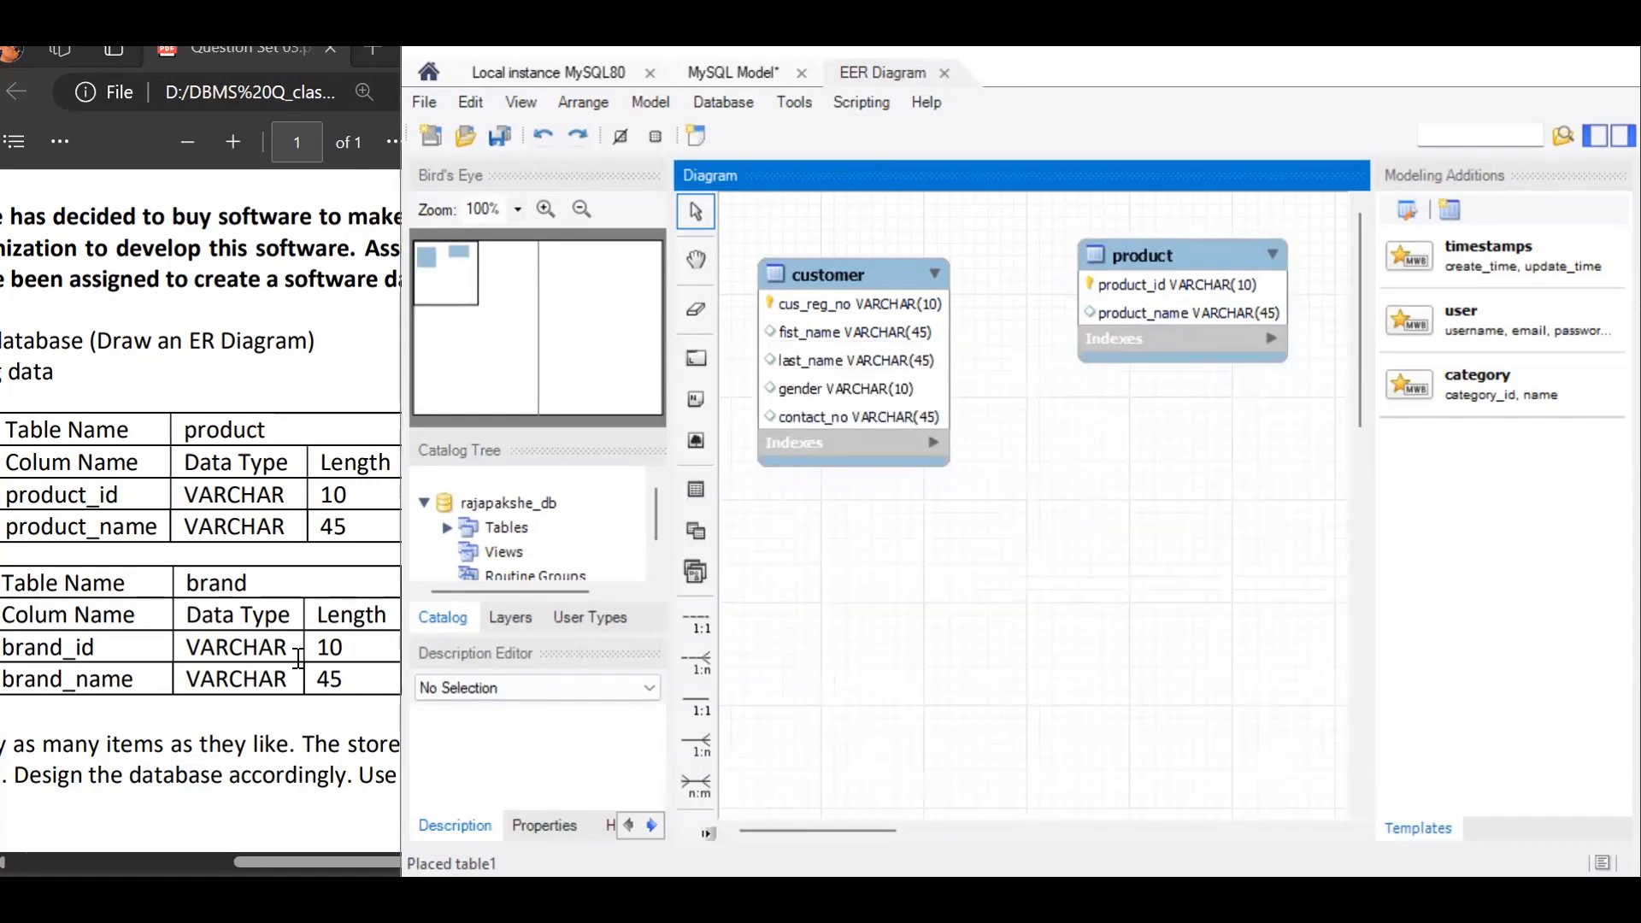
Step: Place a third table below product in the diagram and name it brand
click(707, 497)
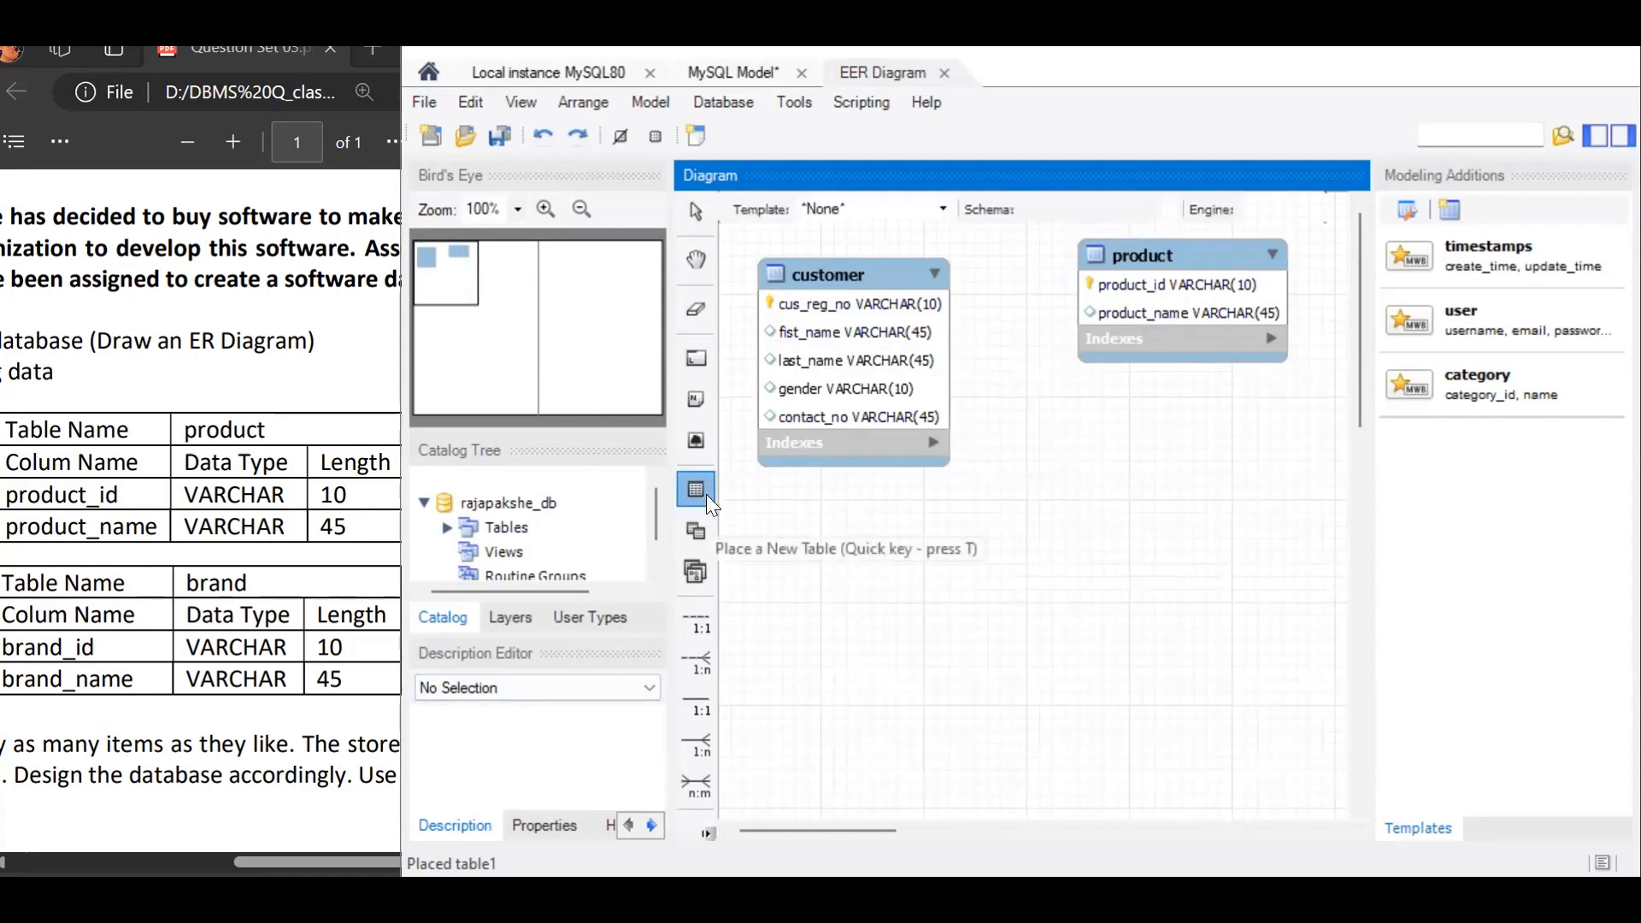
click(1063, 431)
double_click(1064, 434)
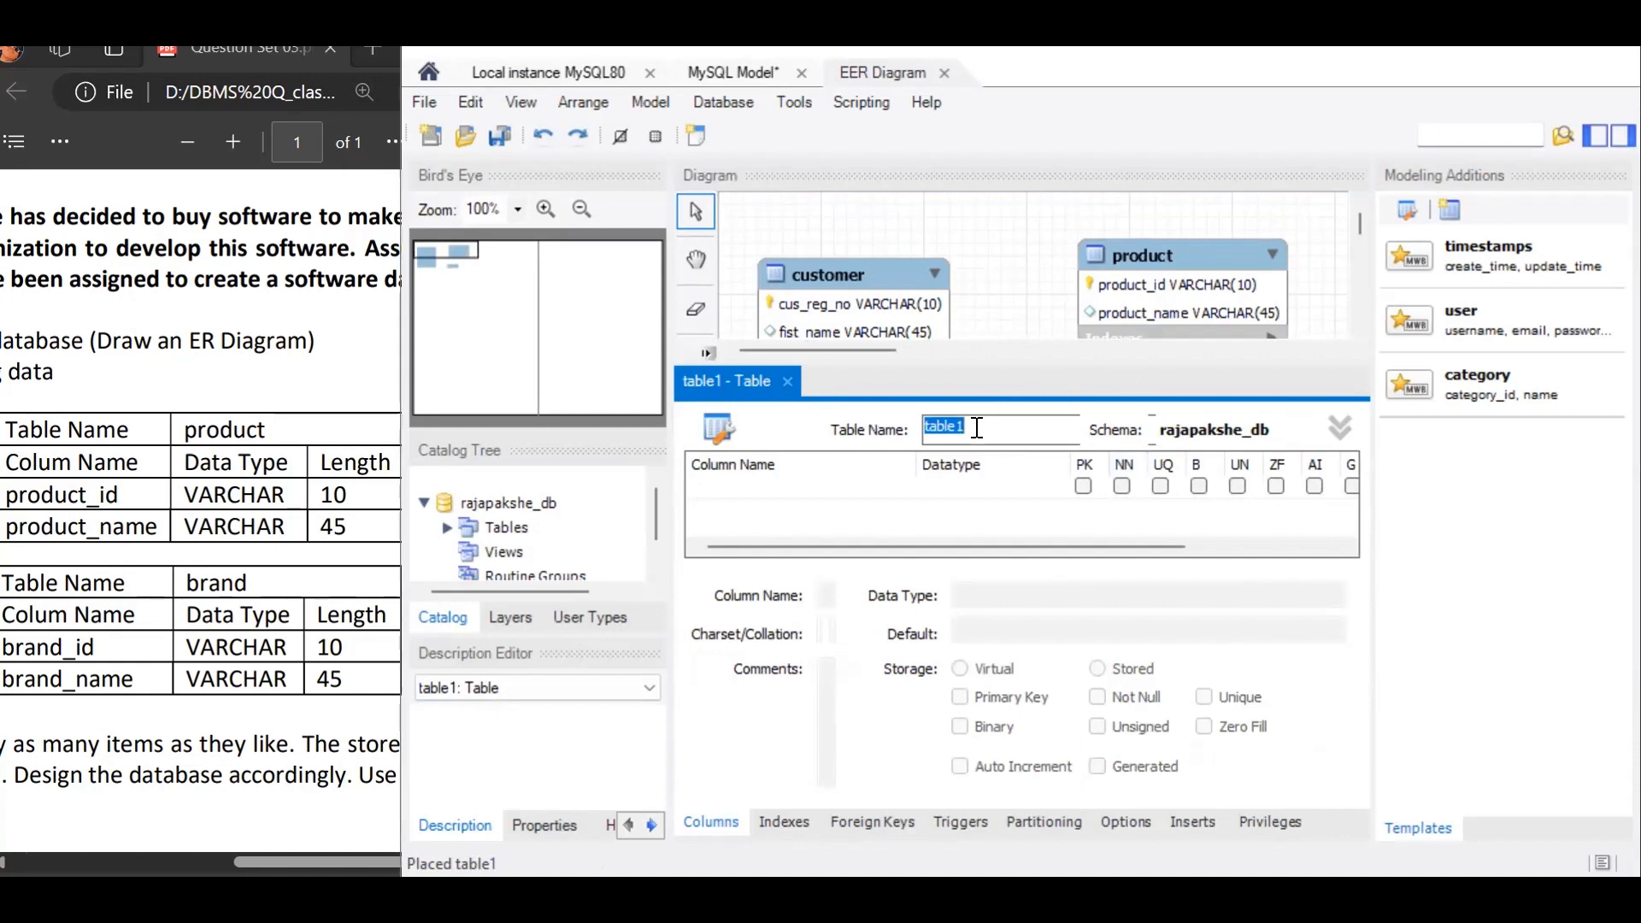
text(brand)
Step: Add a brand_id column with datatype VARCHAR(10) to the brand table
click(823, 494)
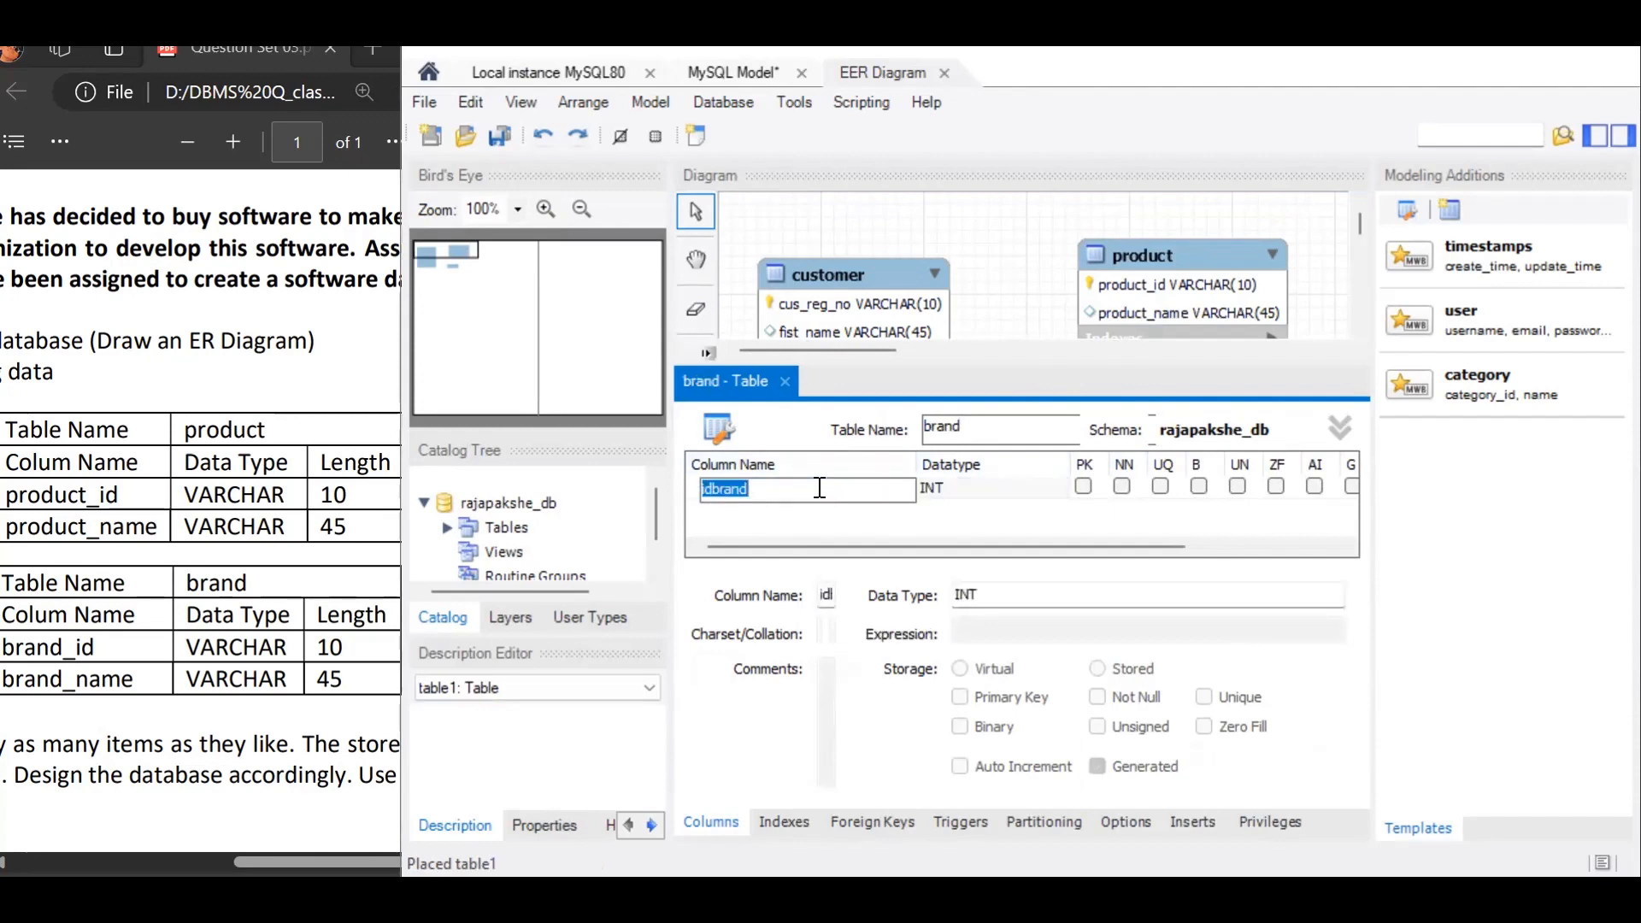
text(brand_id)
key(Return)
click(1016, 487)
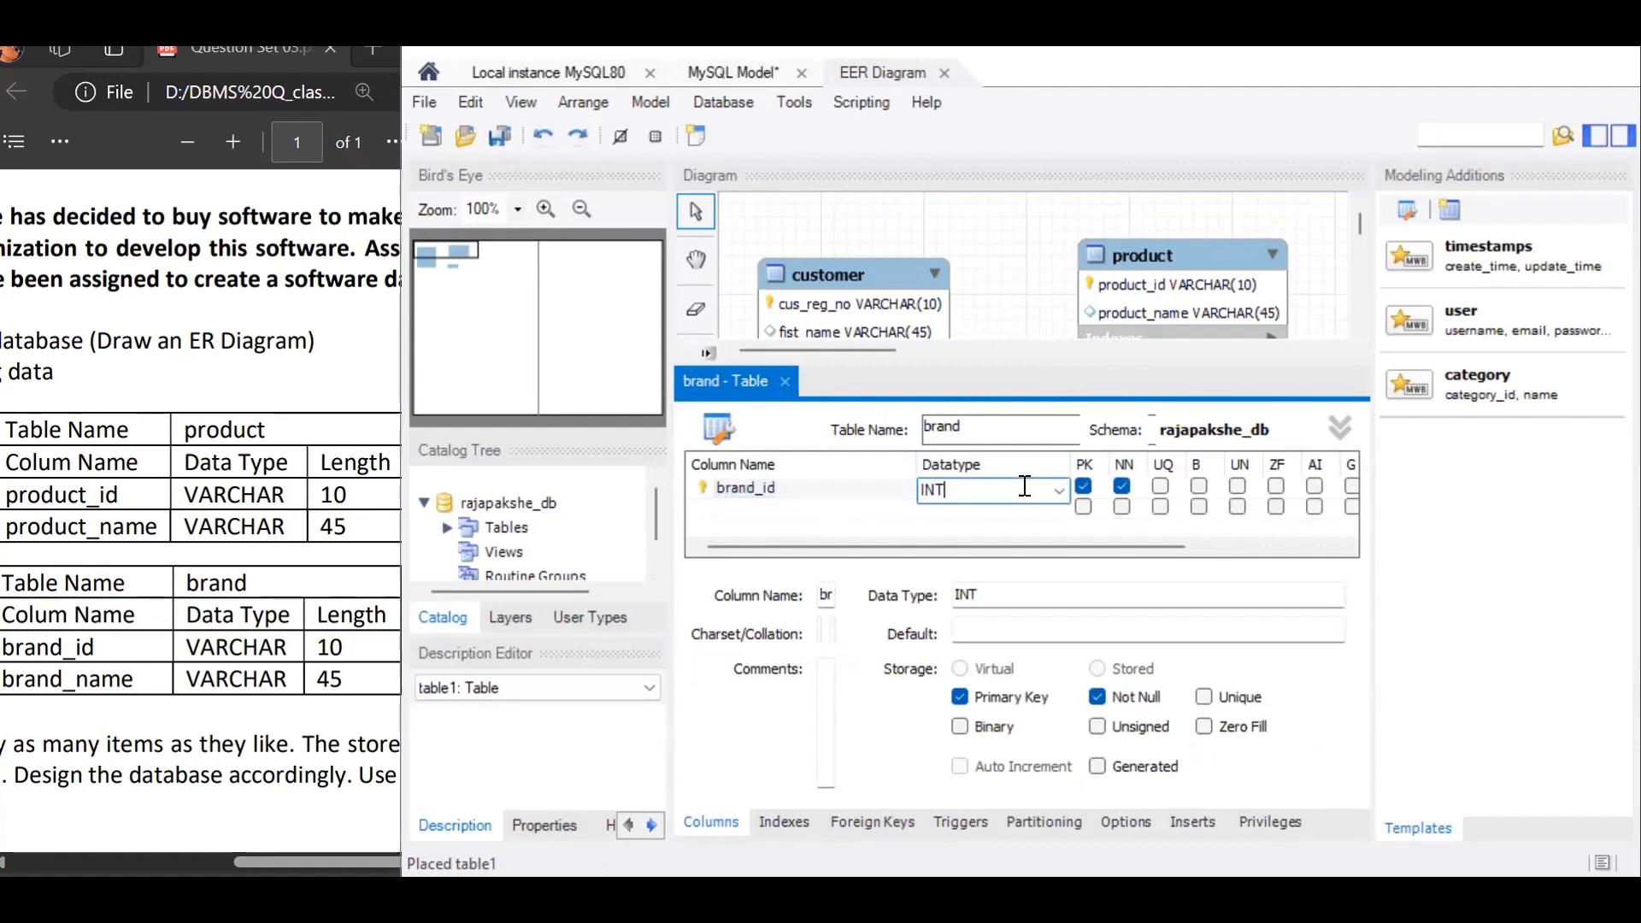
click(1058, 490)
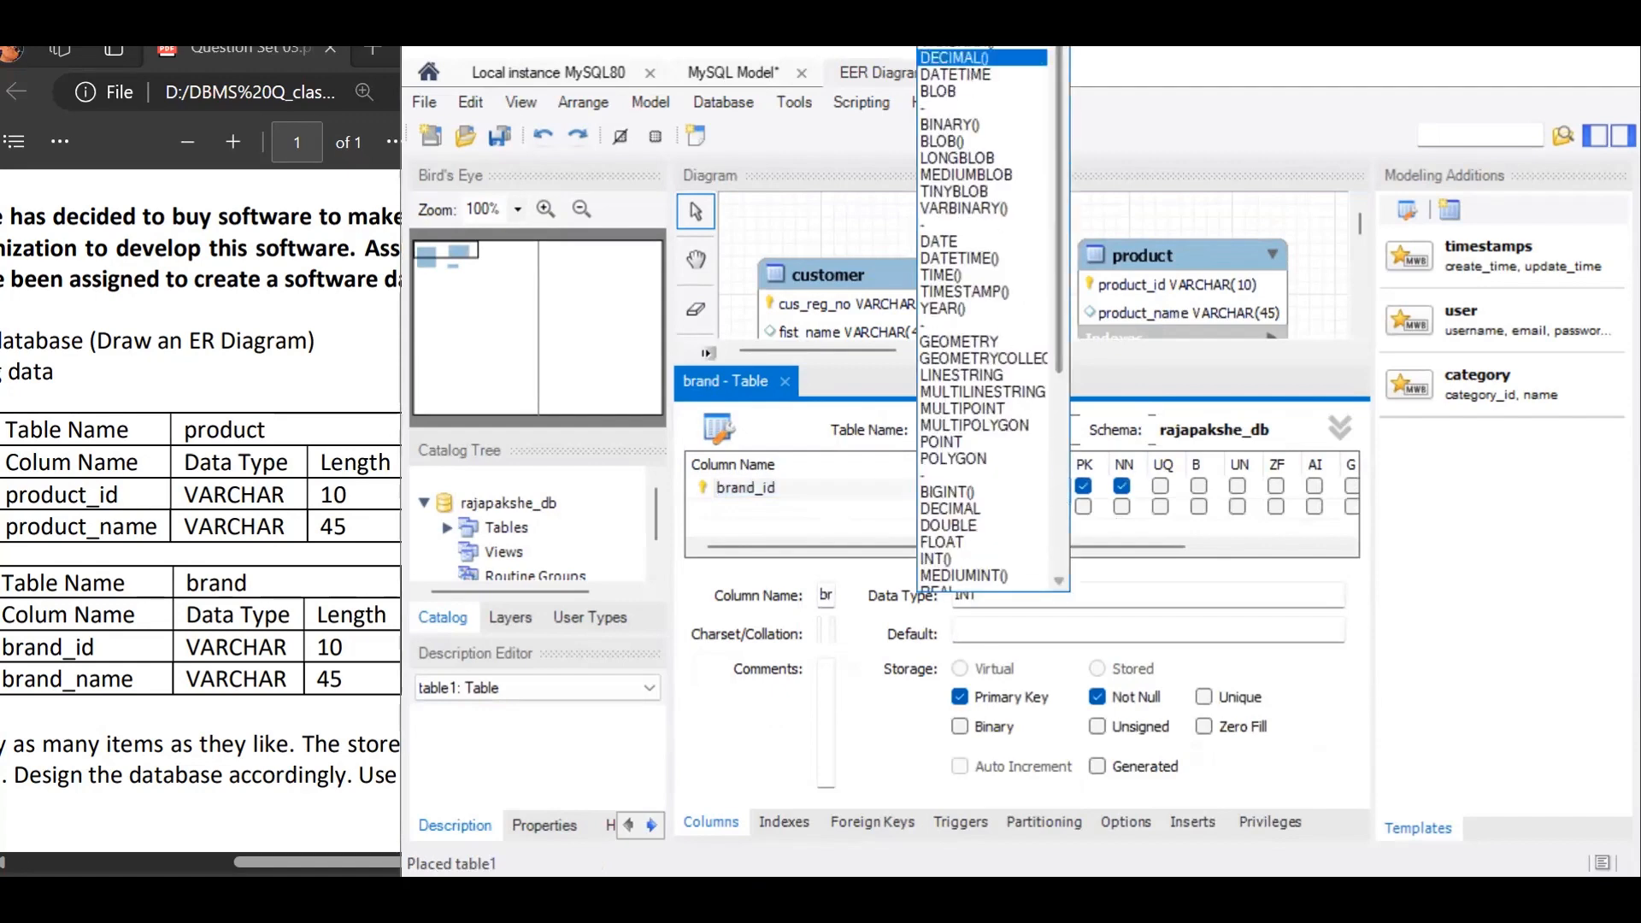
click(983, 42)
text(10)
key(Tab)
Step: Add a brand_name column with the default VARCHAR(45) datatype, make brand_id the primary key of brand, and close the table editor
text(brand)
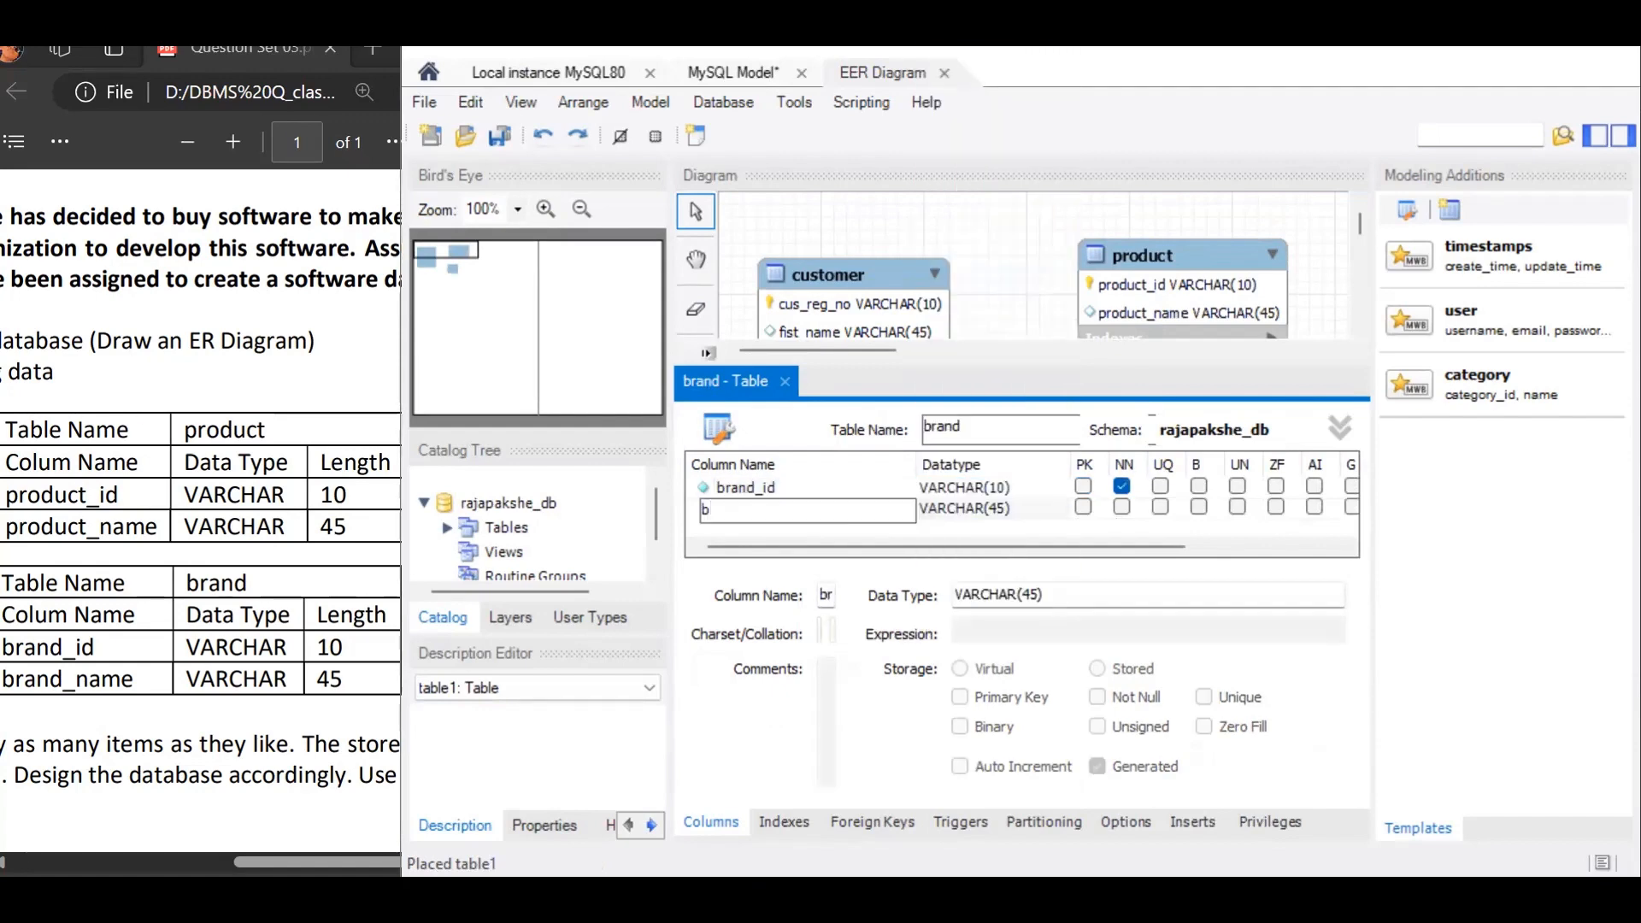
text(_name)
click(1083, 485)
click(784, 382)
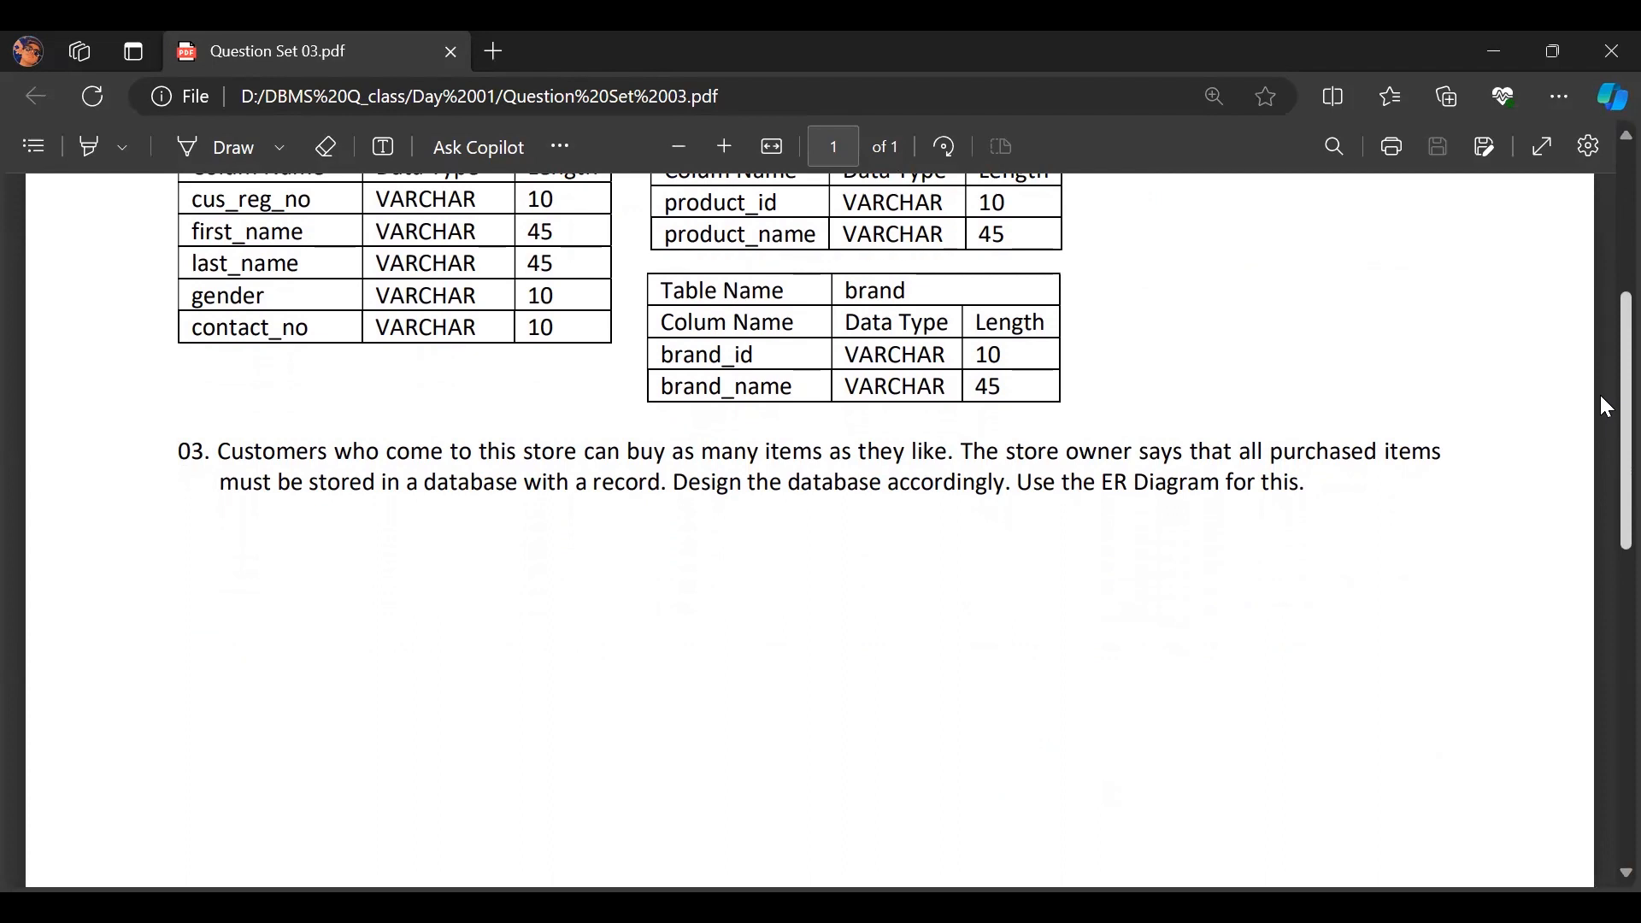
Step: Return from the question PDF to MySQL Workbench, create an n:m relationship between customer and product, and move the associative table below and between them
scroll(1605, 406, up, 1)
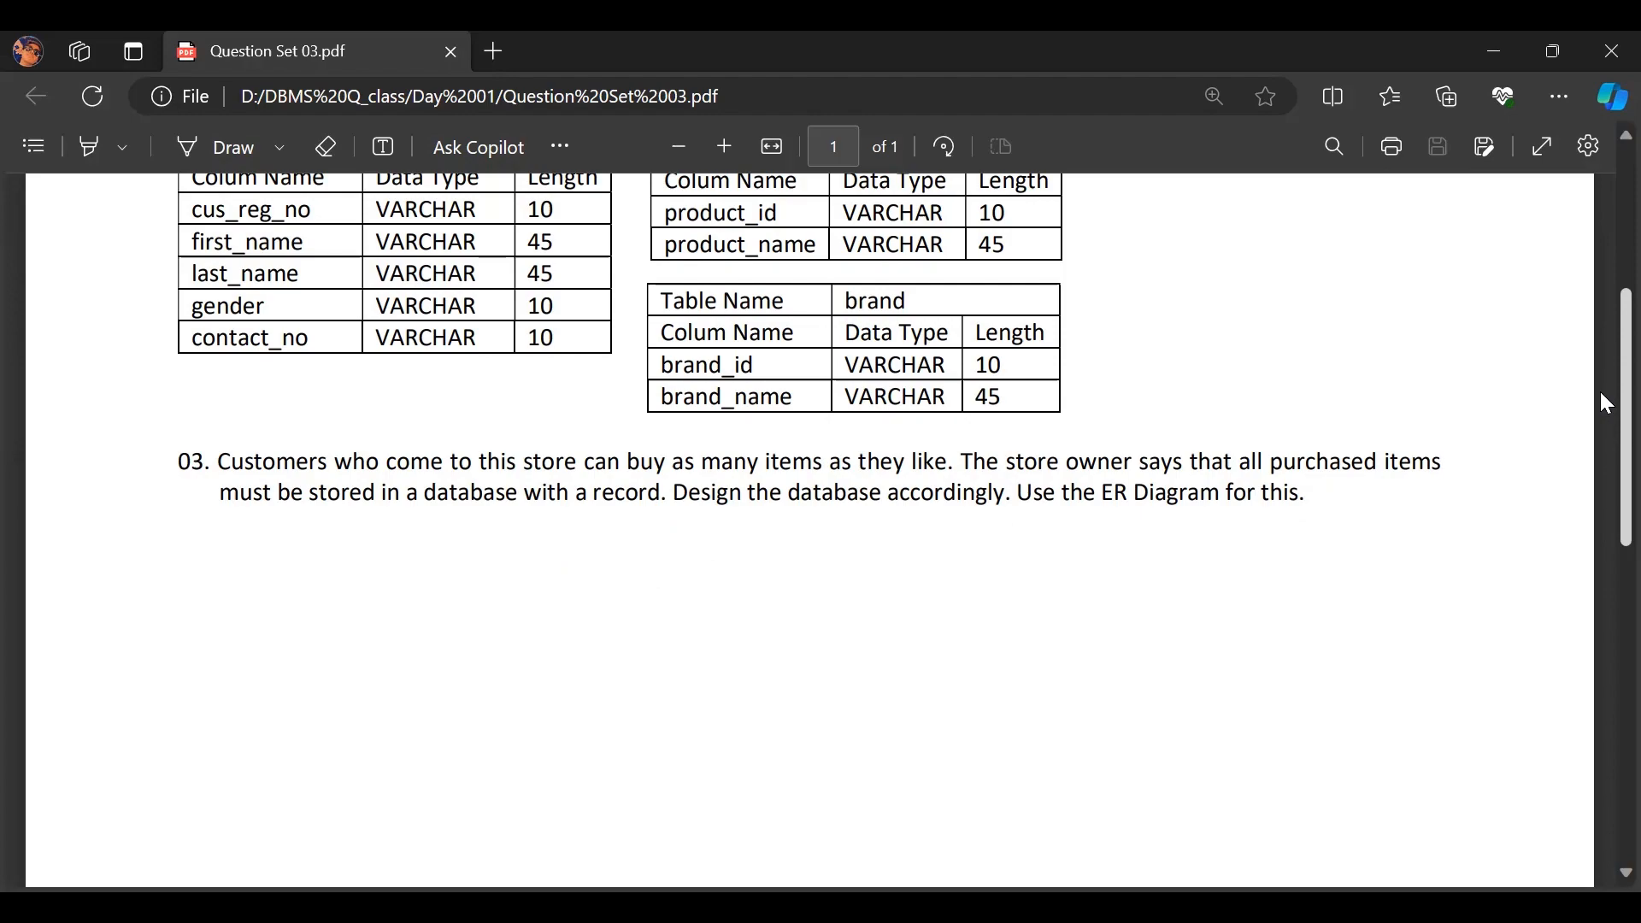
key(alt+Tab)
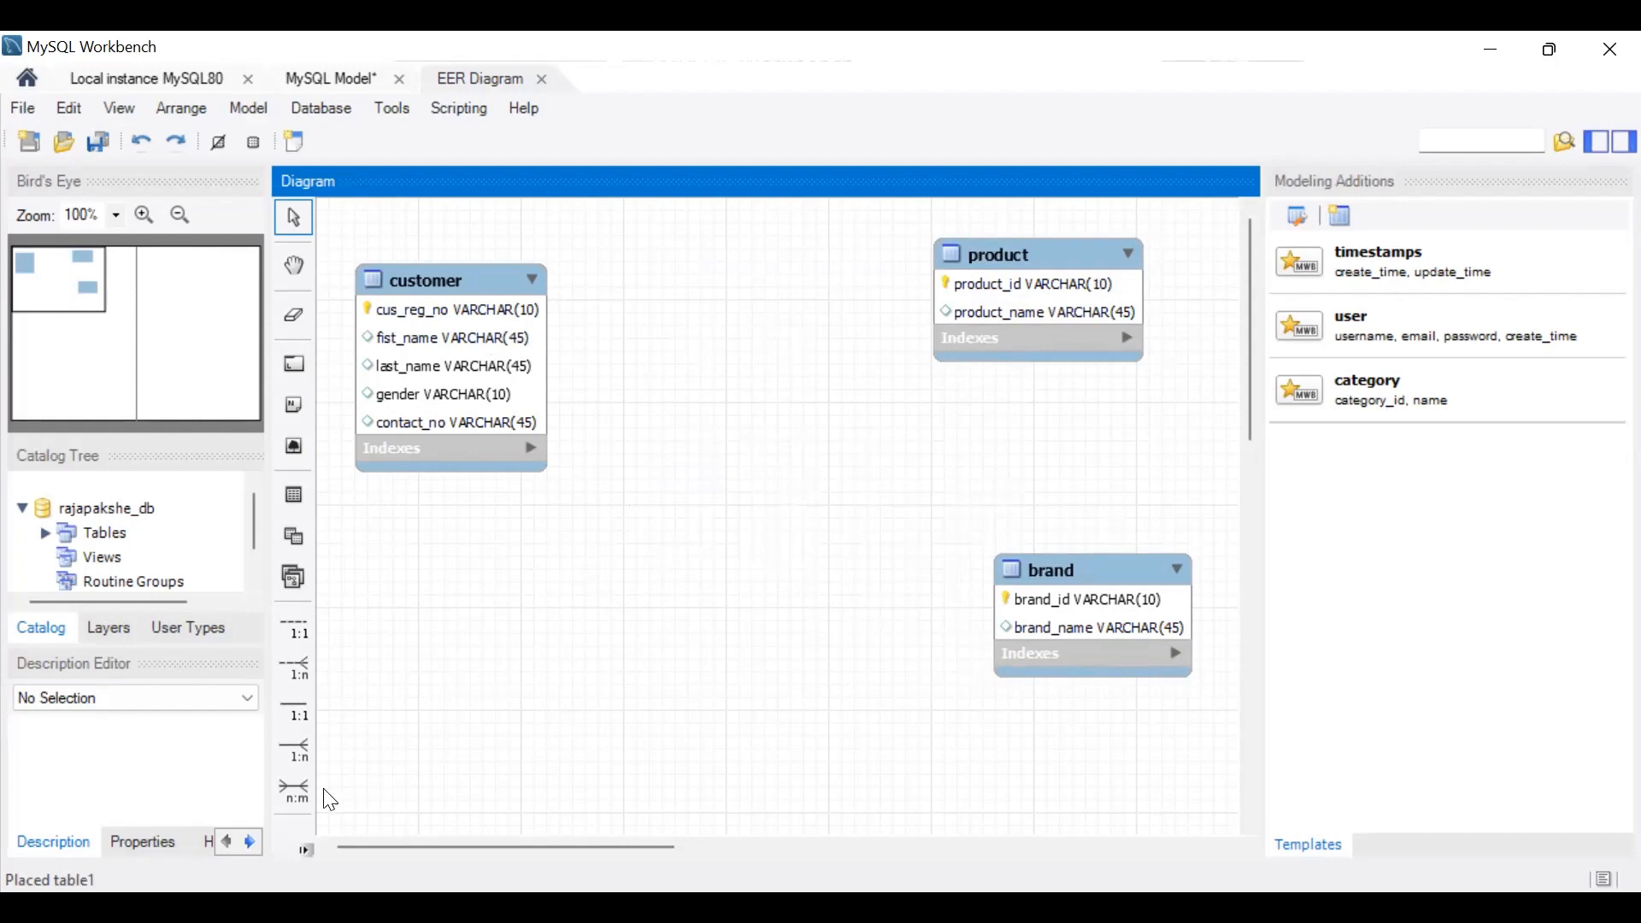
click(294, 790)
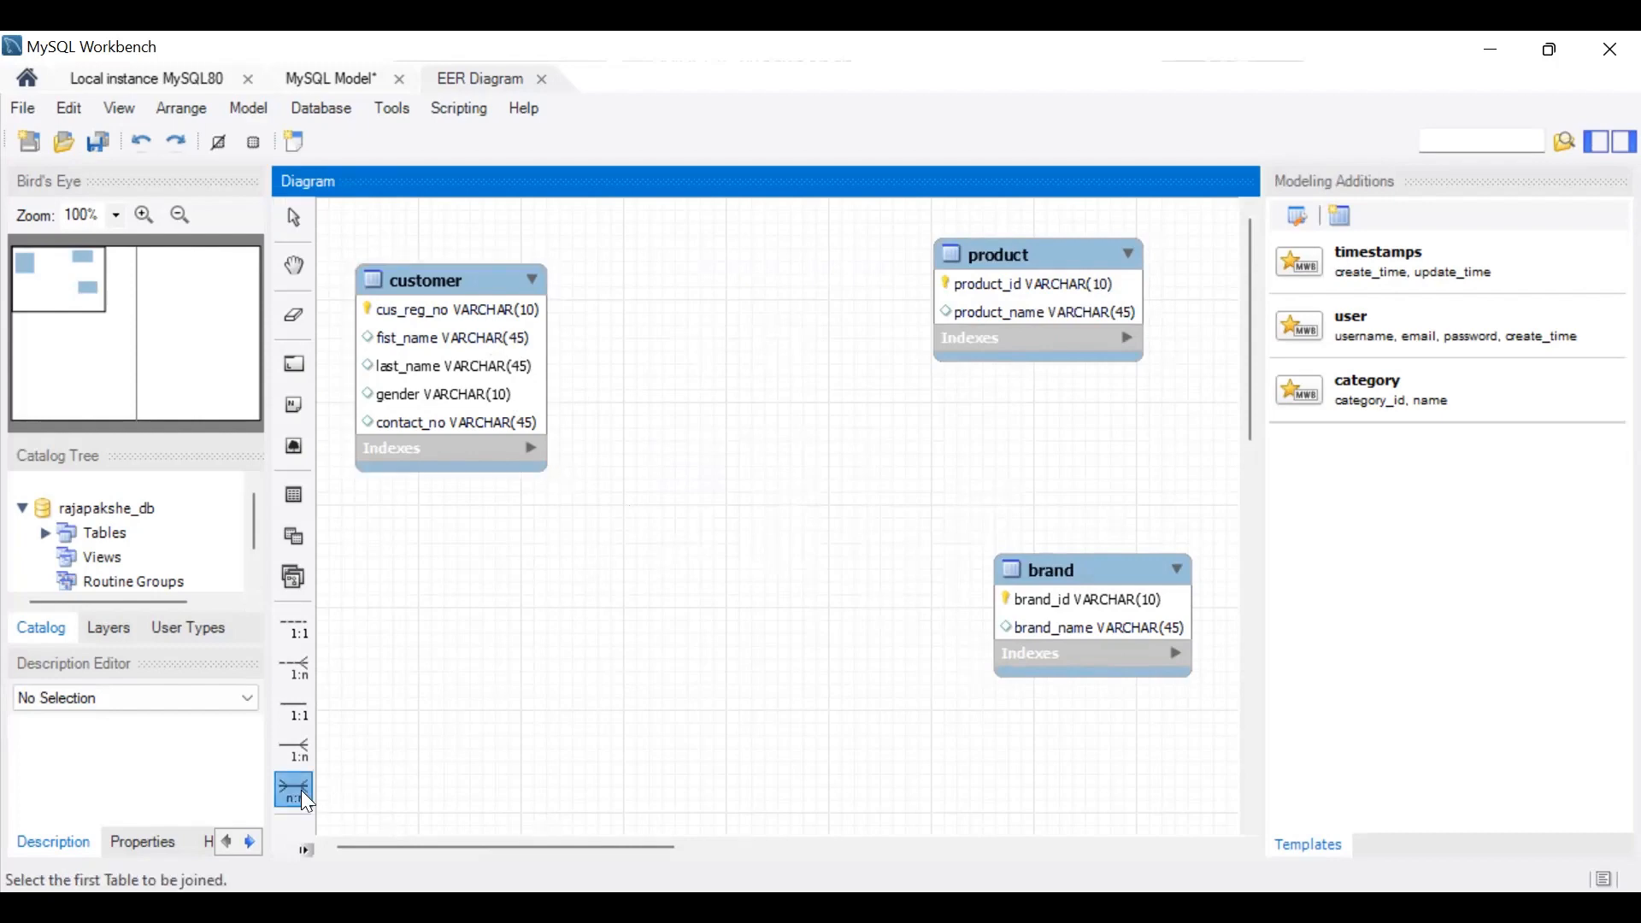
click(502, 389)
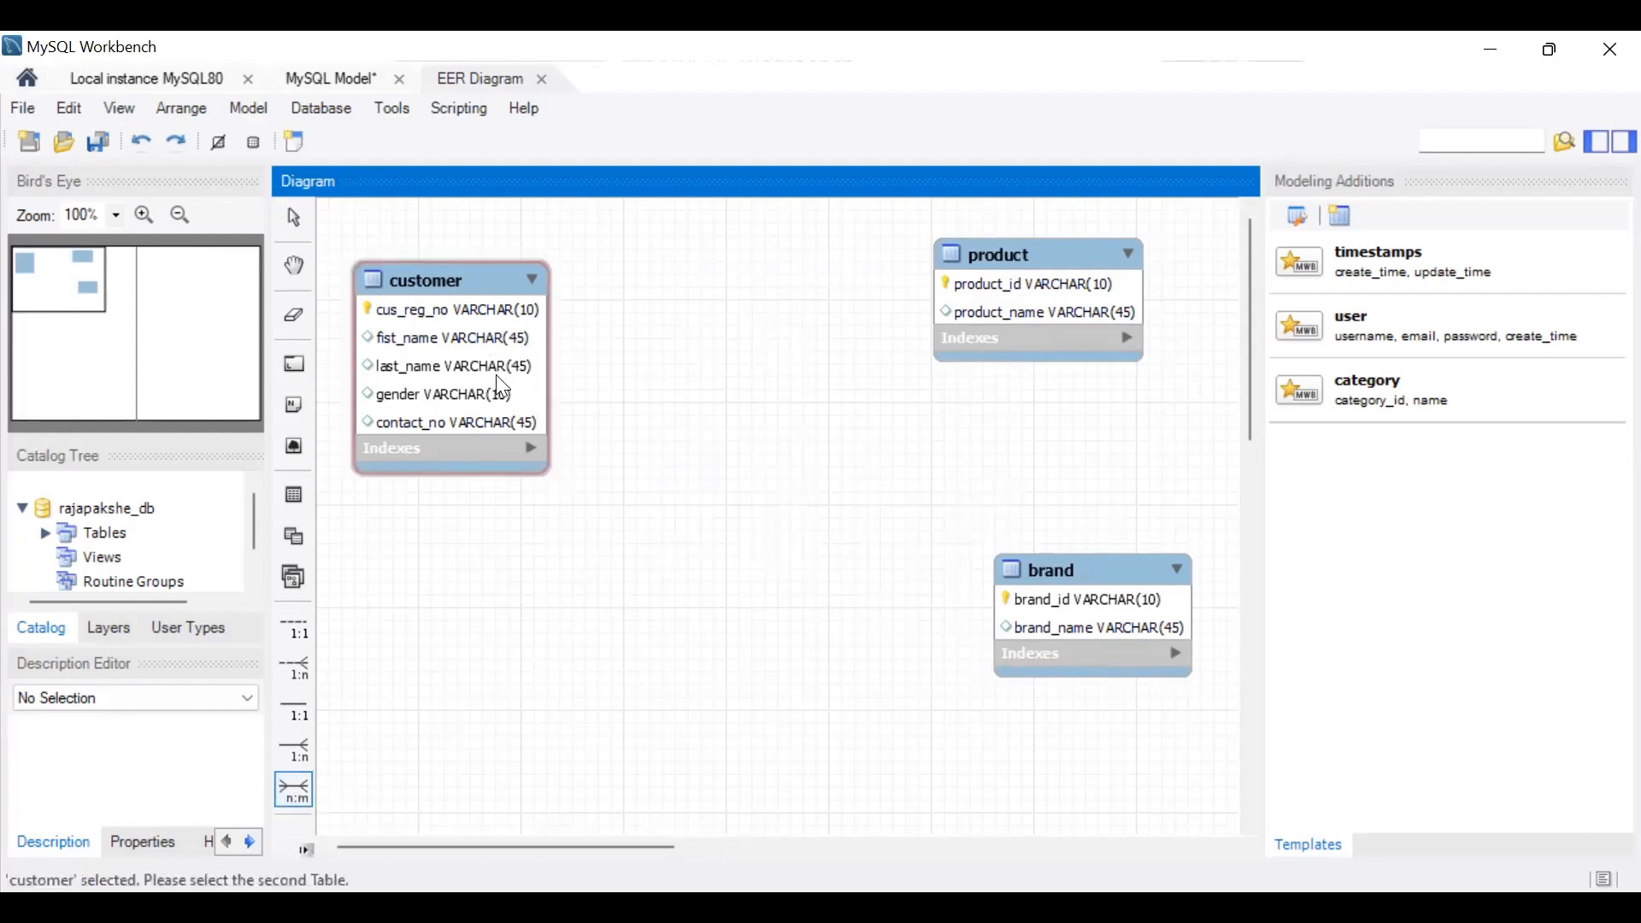
click(1143, 257)
drag(816, 276, 763, 511)
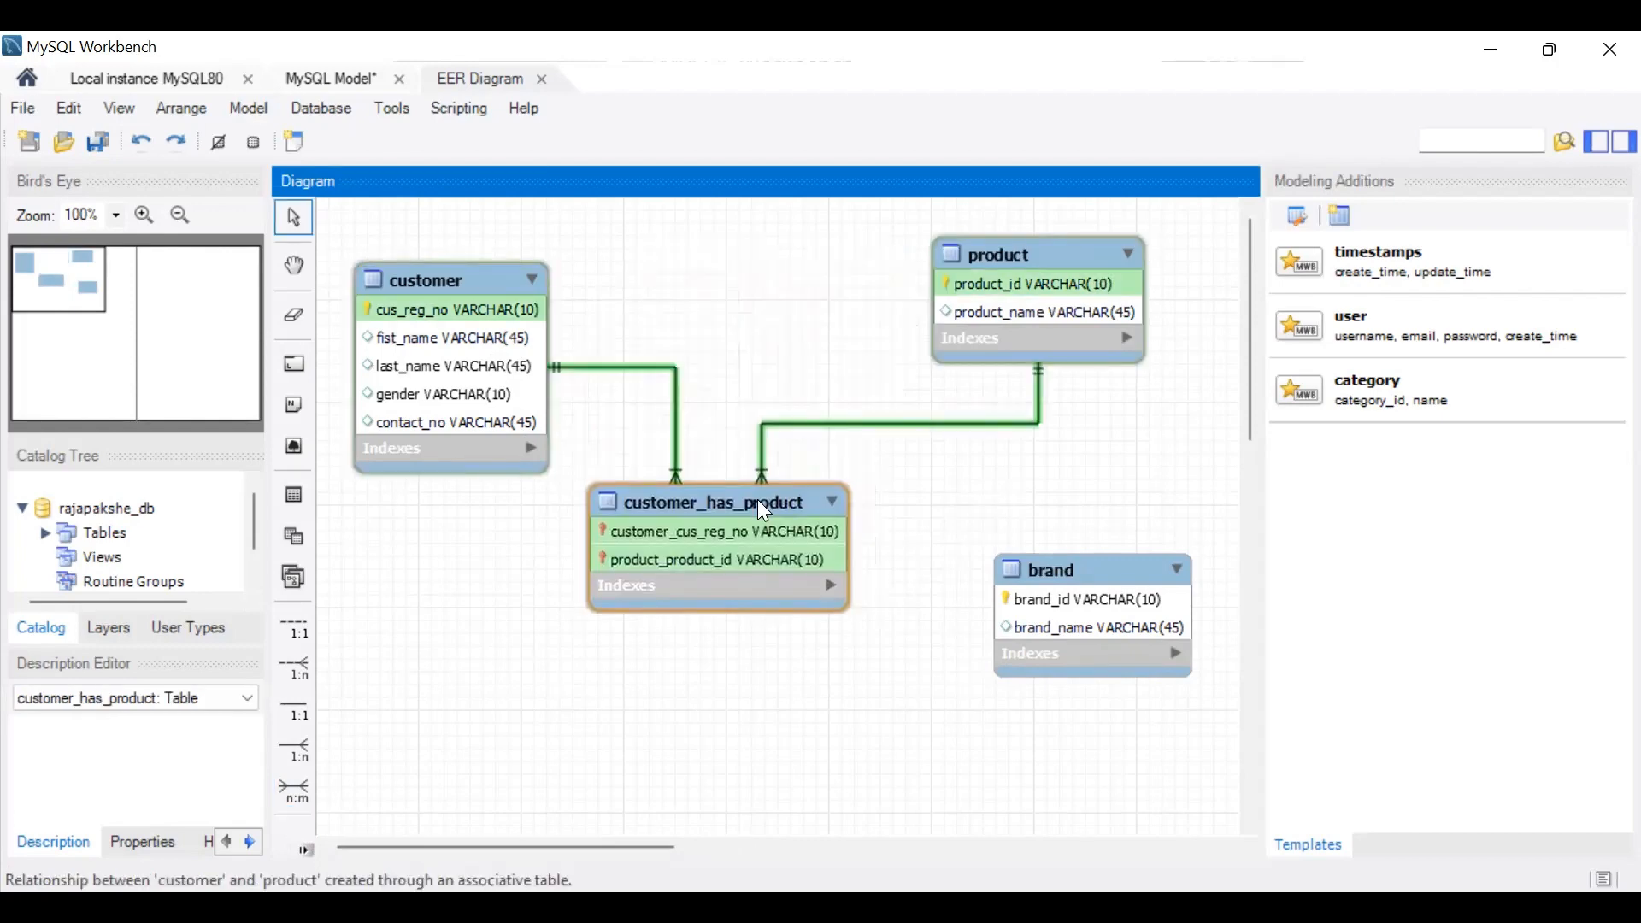
click(904, 532)
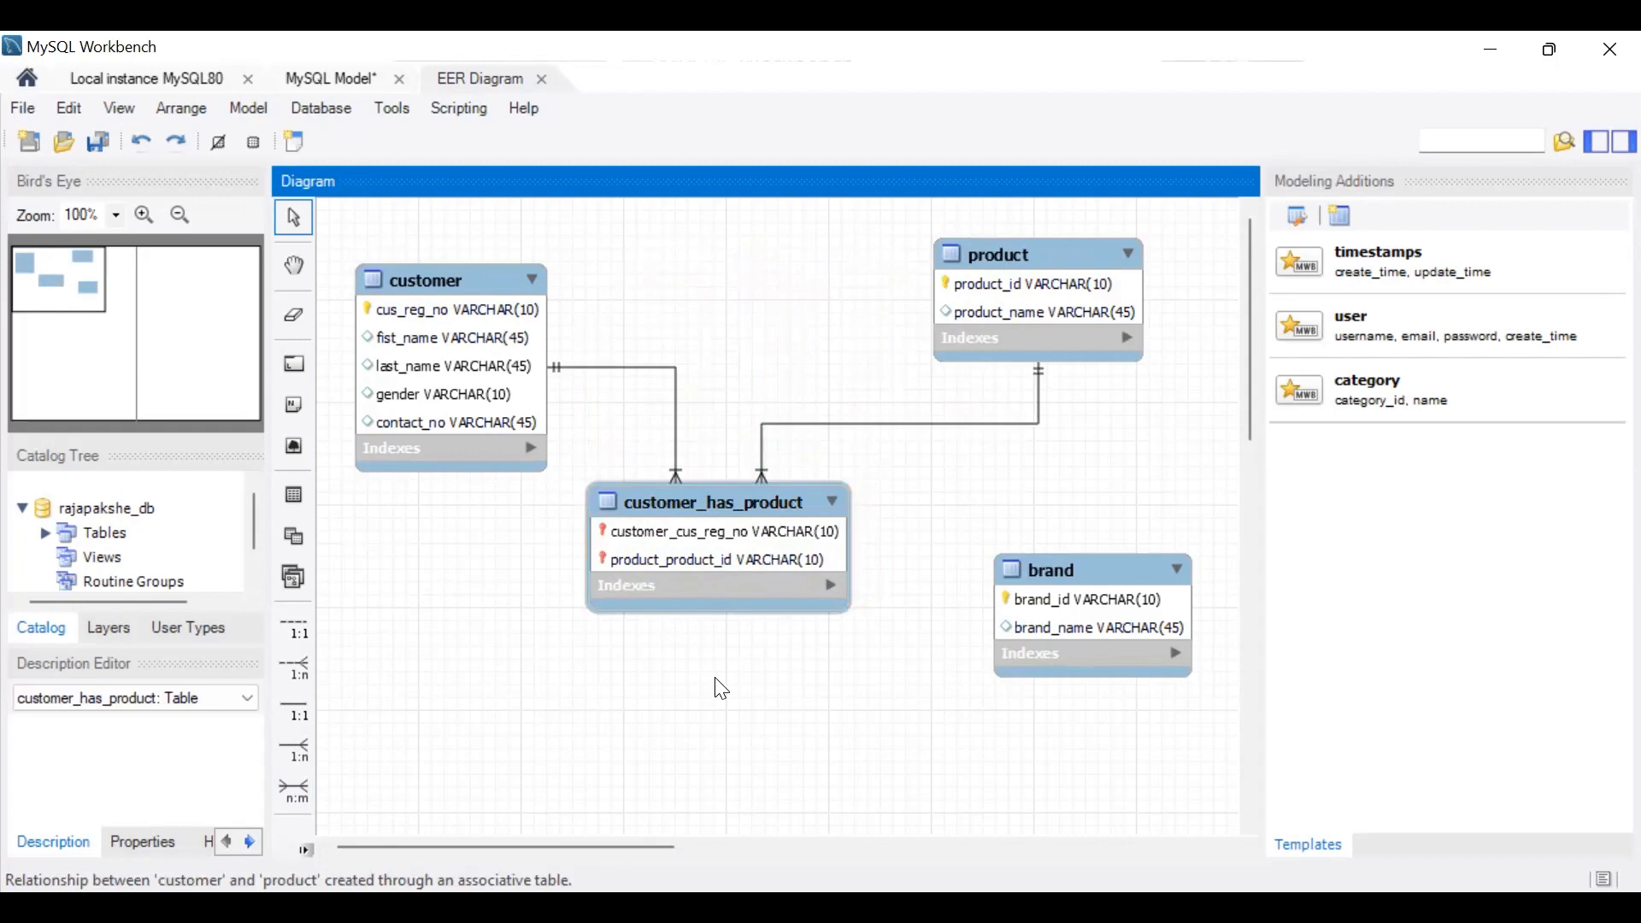
Step: Inspect the columns of the customer_has_product table in its editor and close the editor
double_click(701, 555)
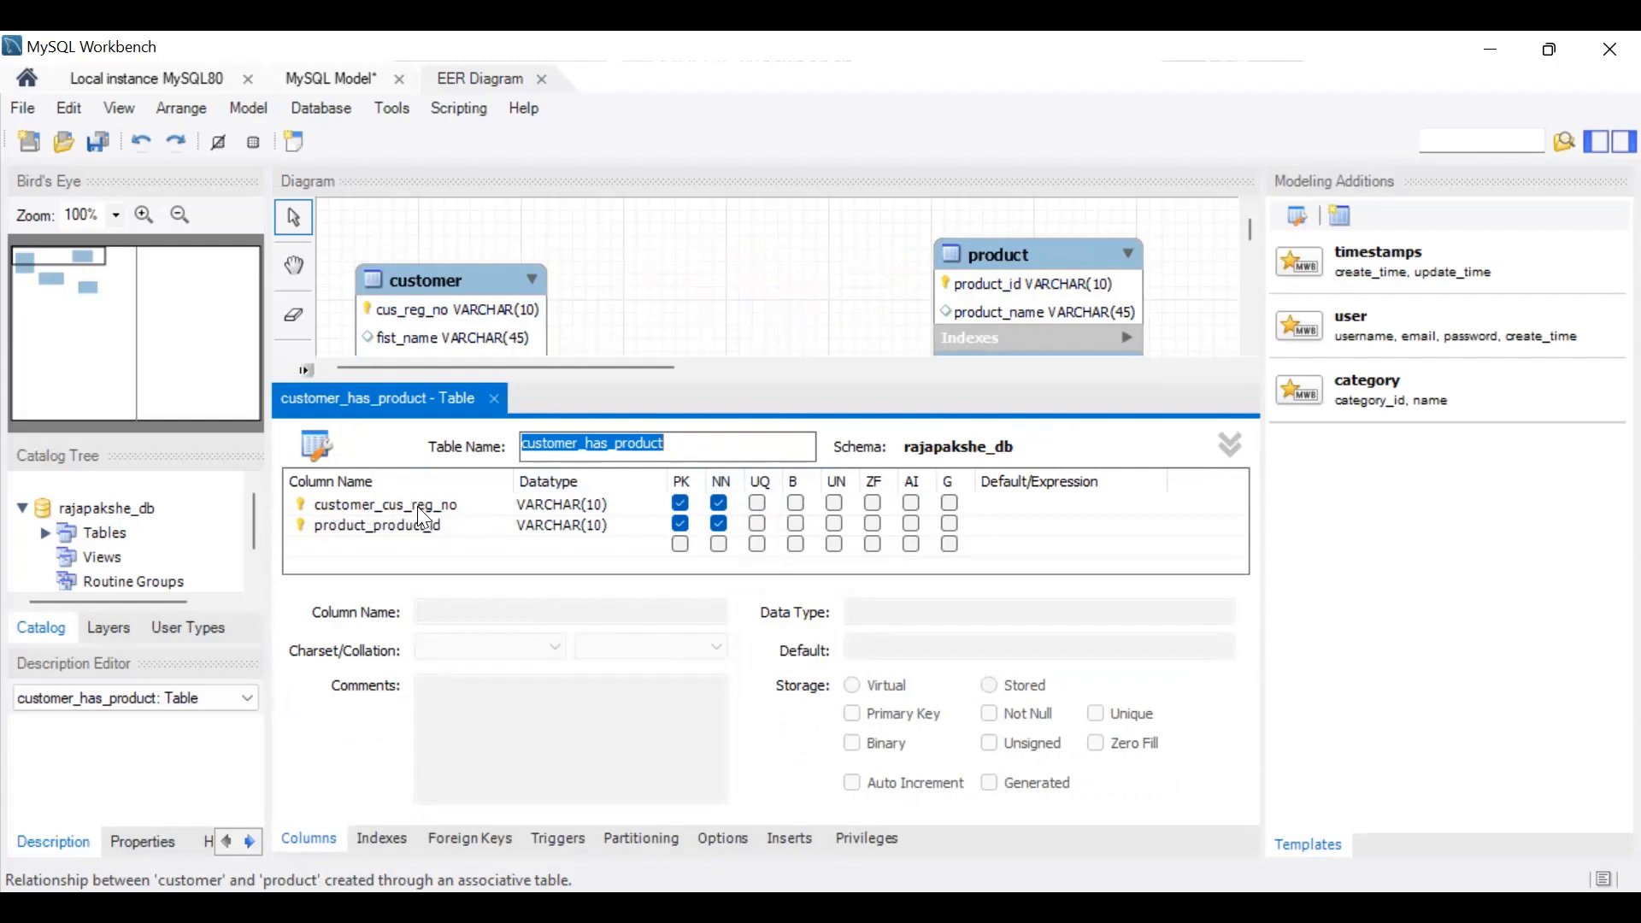
click(494, 400)
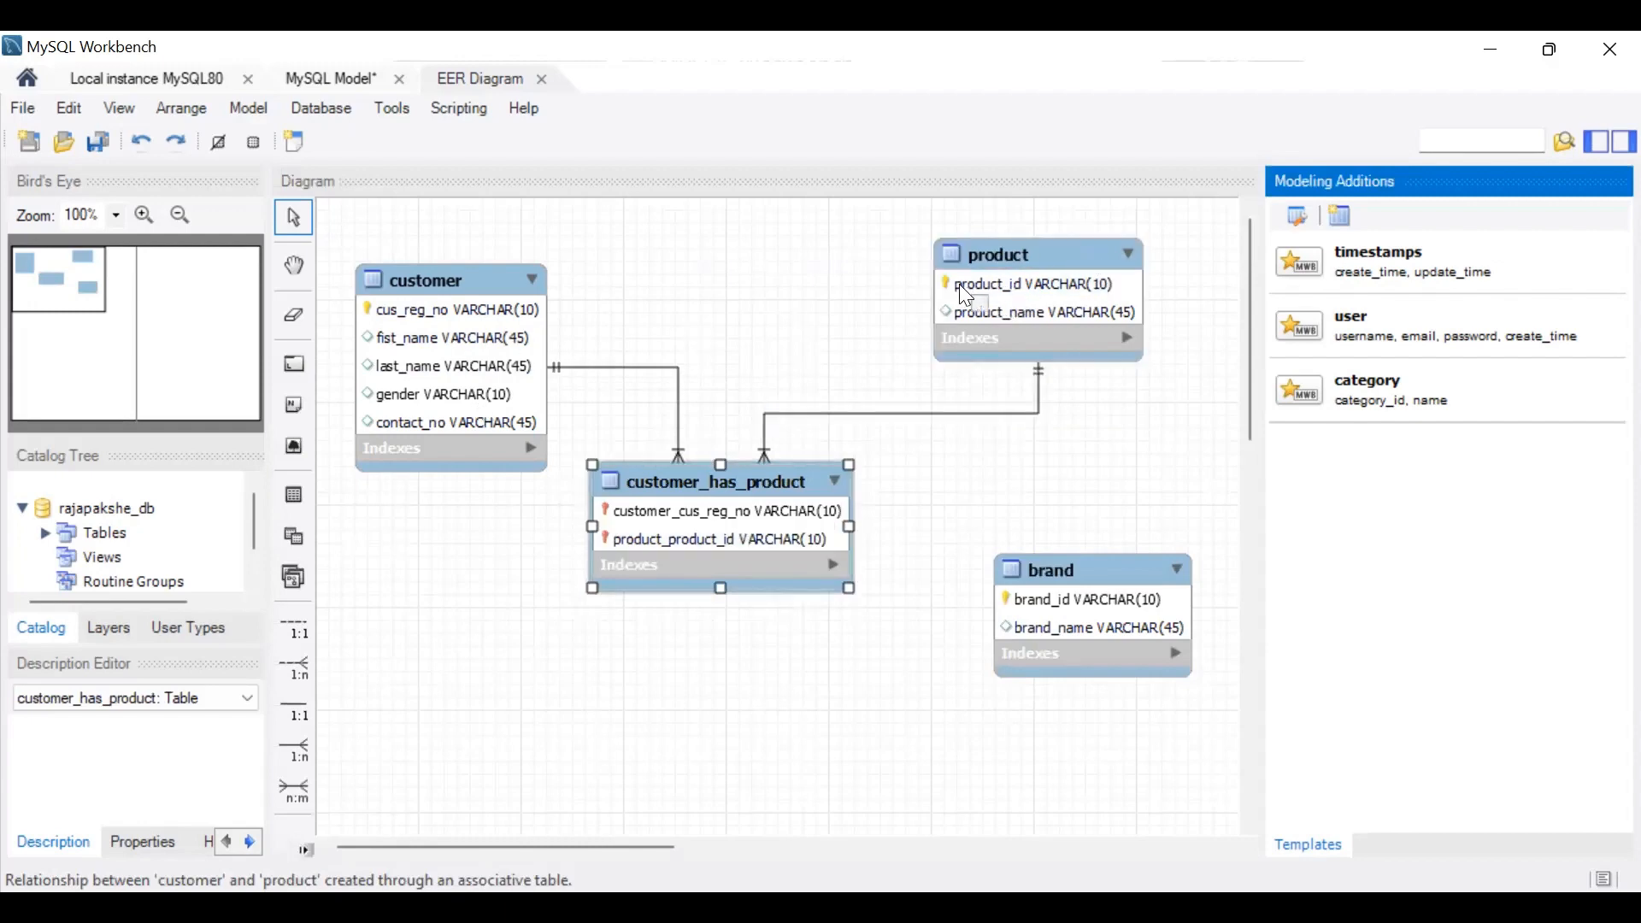
click(902, 696)
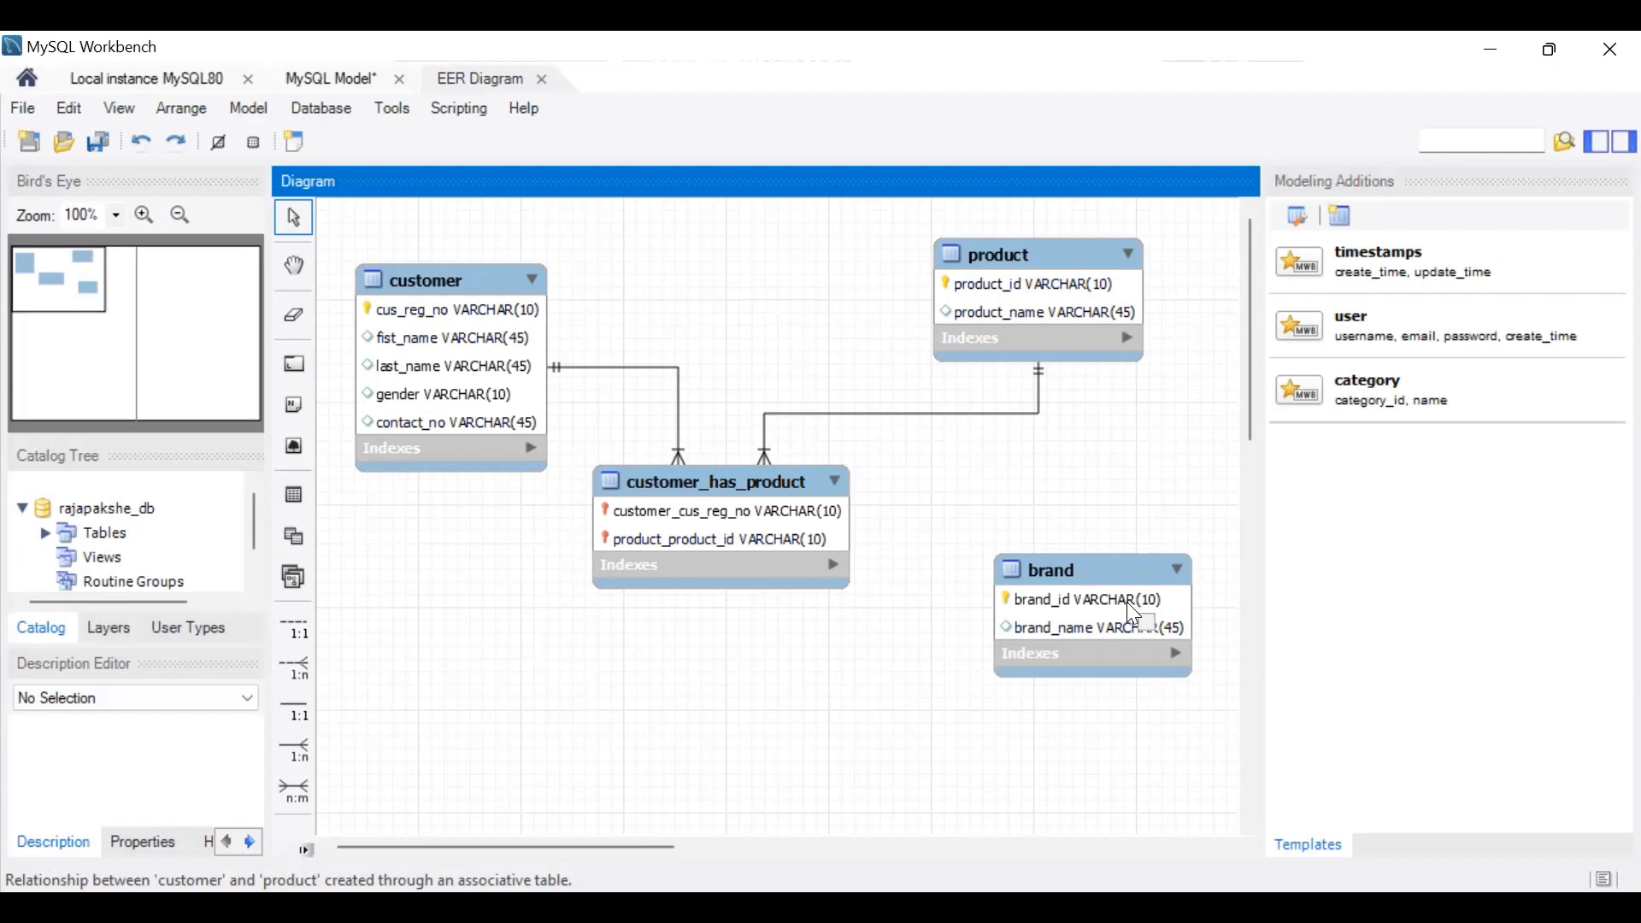
Step: Create a 1:n non-identifying relationship with product receiving the foreign key and brand as the referenced table
click(295, 668)
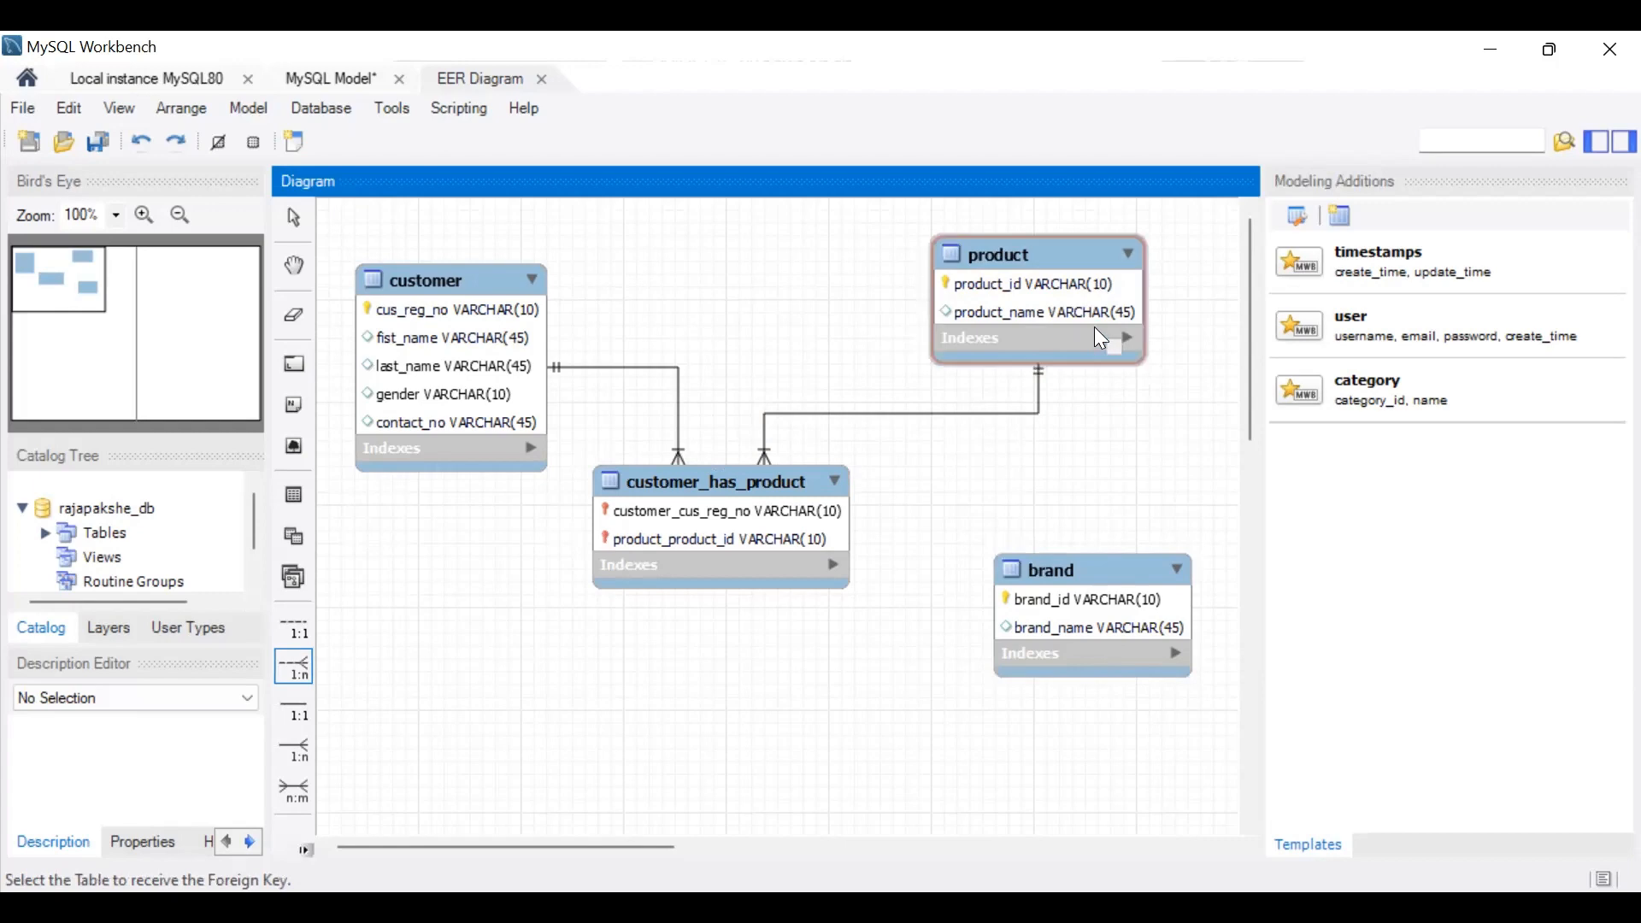
click(983, 304)
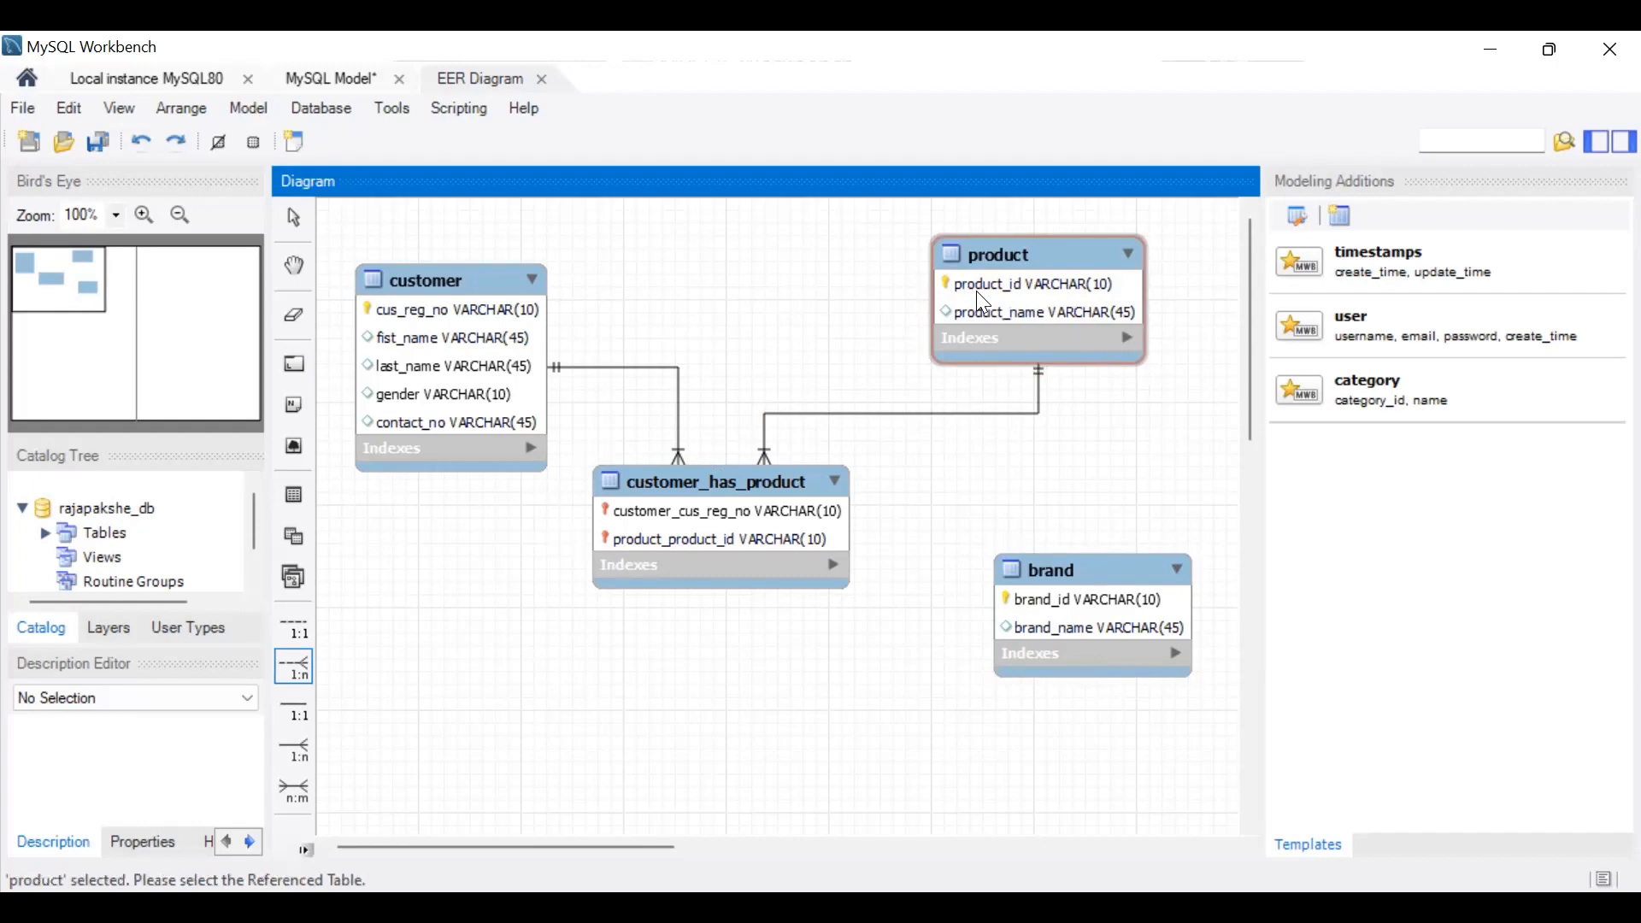
click(1145, 624)
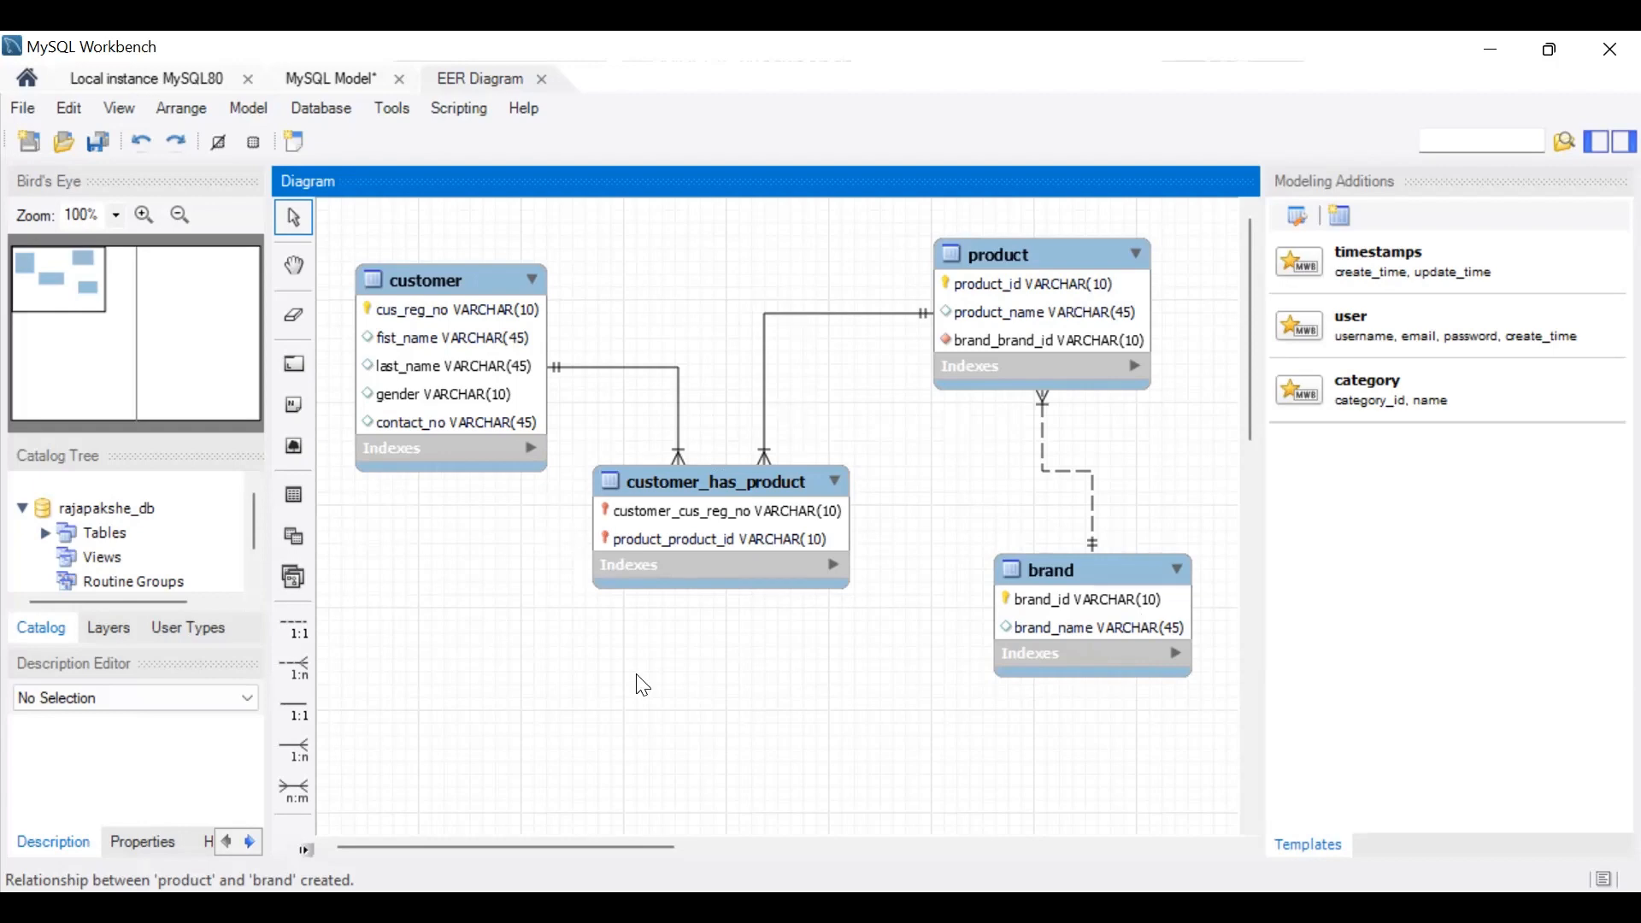
Step: Start Forward Engineer for the model and store the root user's connection password for 127.0.0.1:3306 in the vault
click(339, 110)
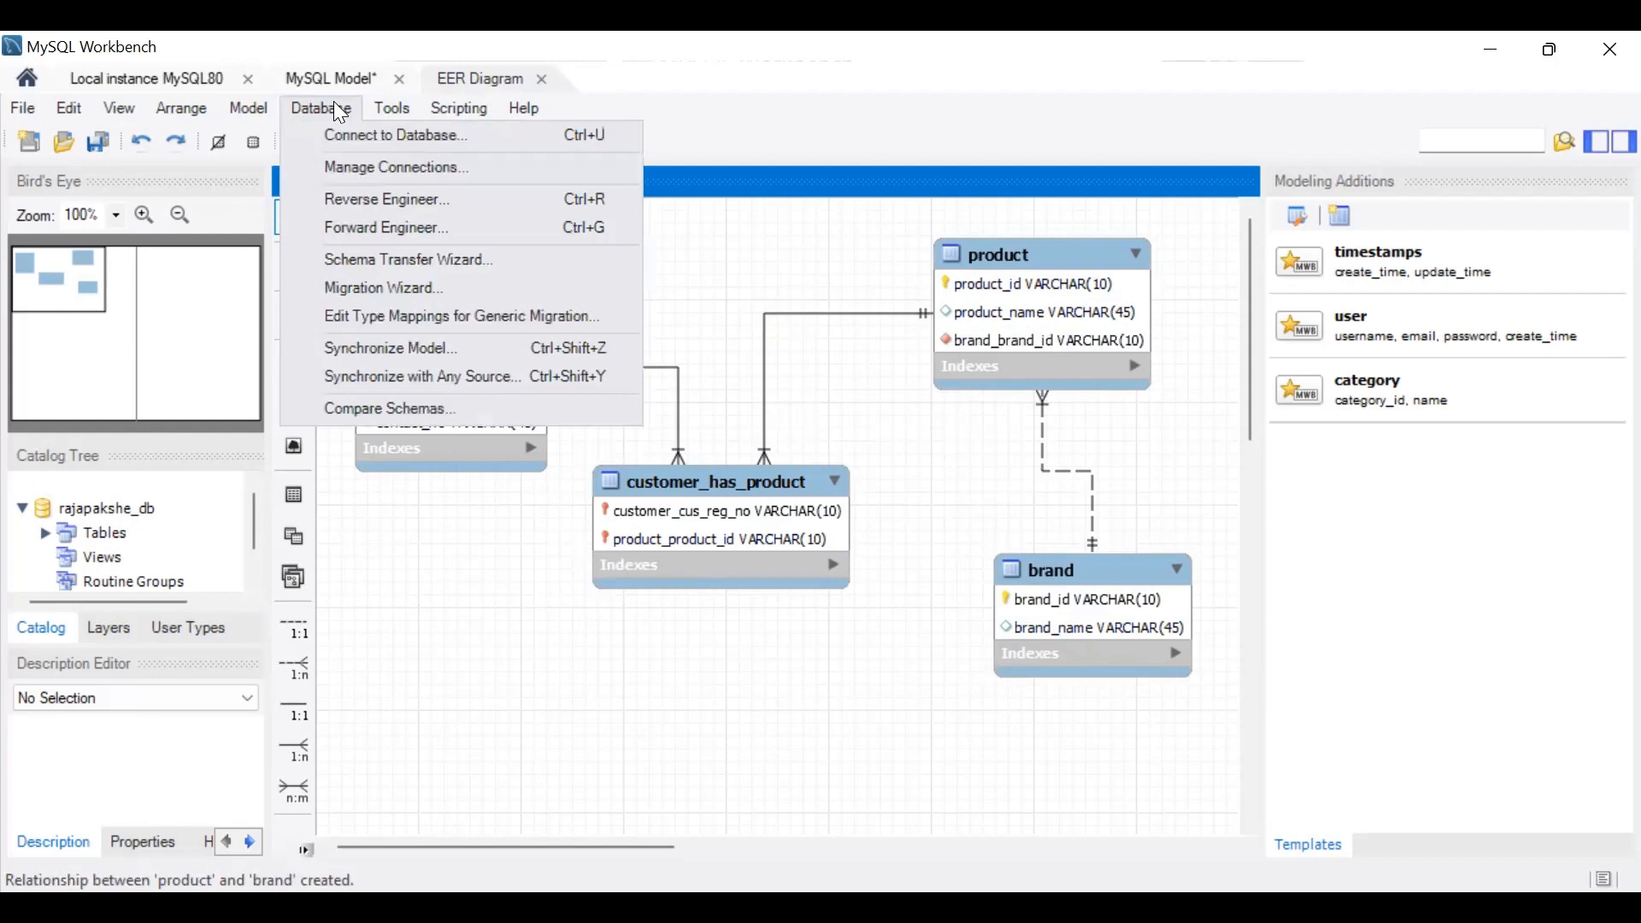
click(370, 229)
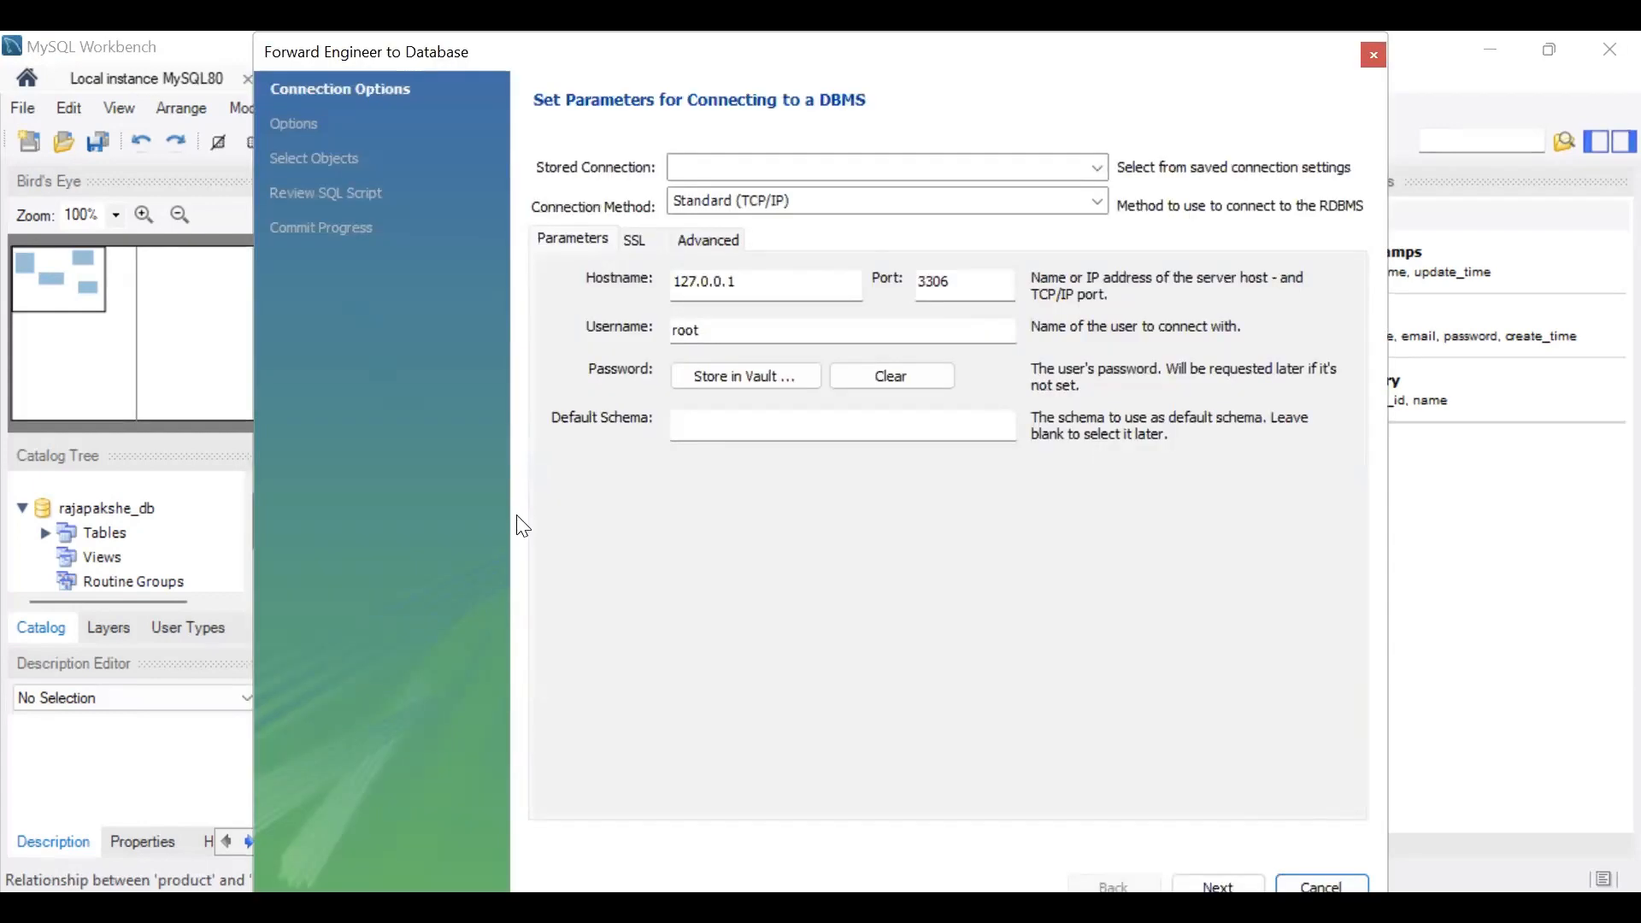
click(722, 378)
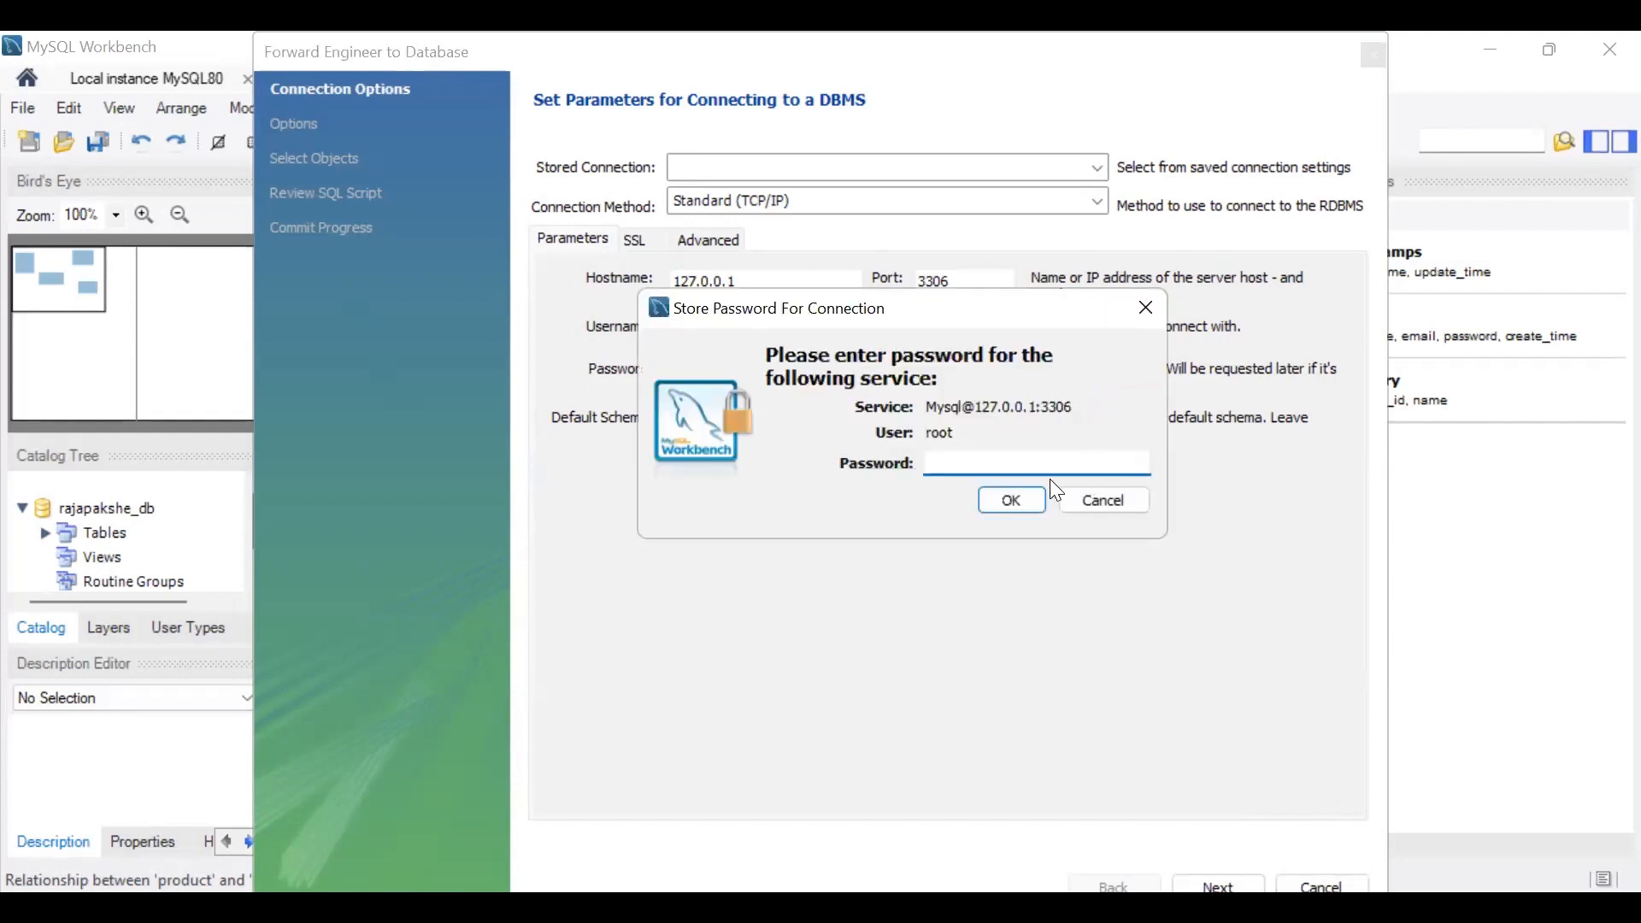
click(1010, 500)
Step: Forward engineer the table objects to the database server with the default options and close the wizard
click(1218, 886)
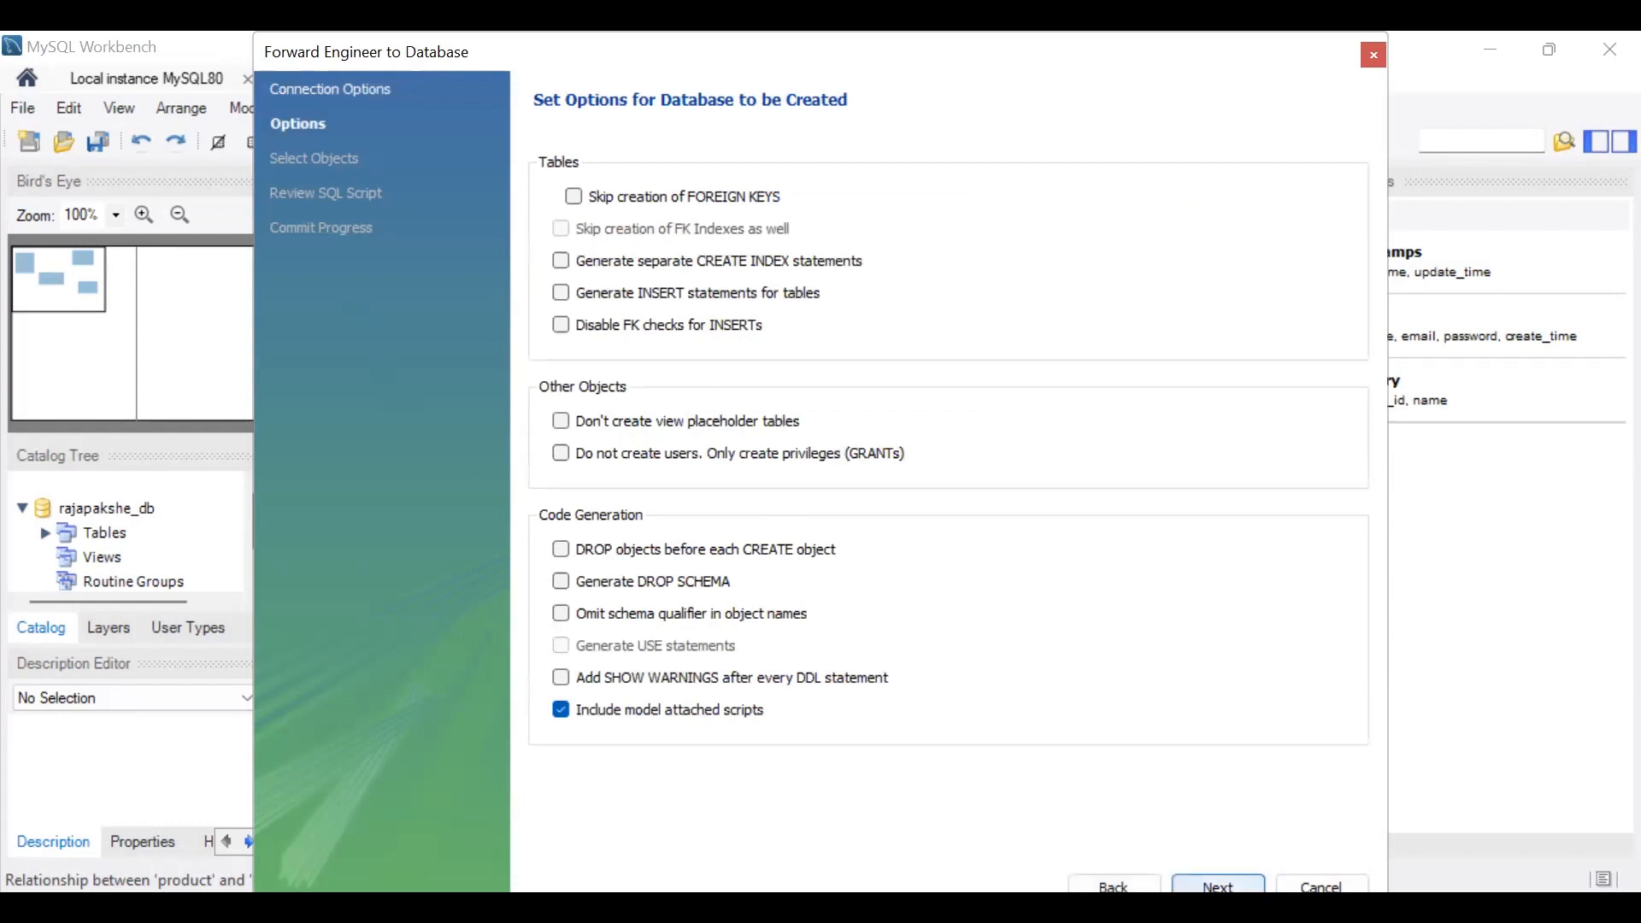
click(1217, 886)
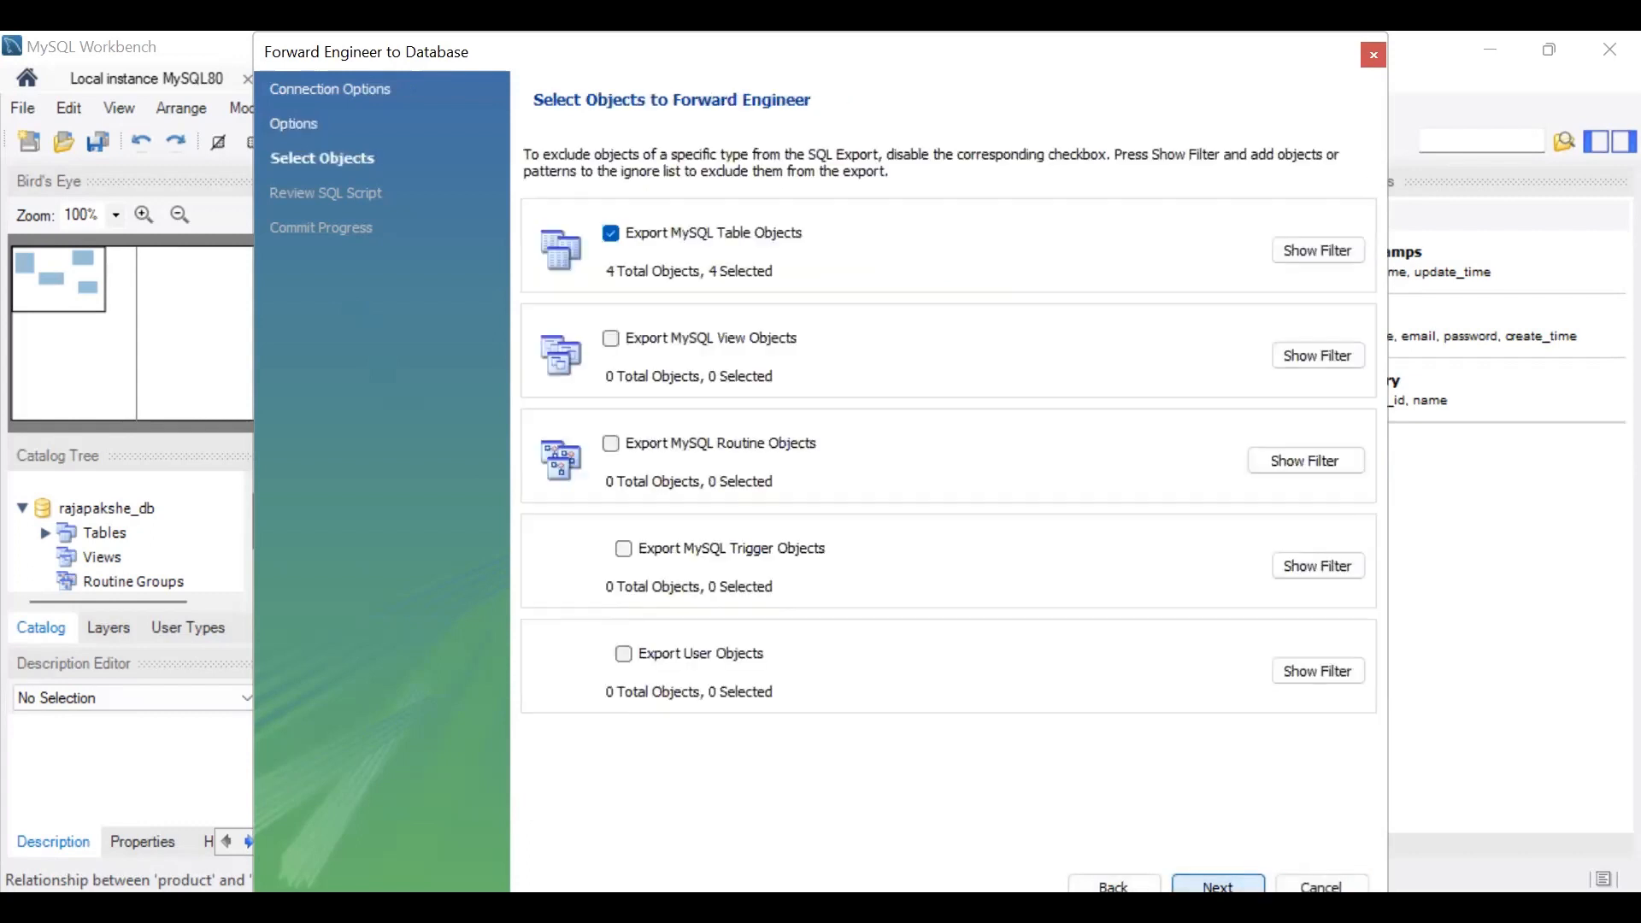
click(1217, 886)
click(1218, 886)
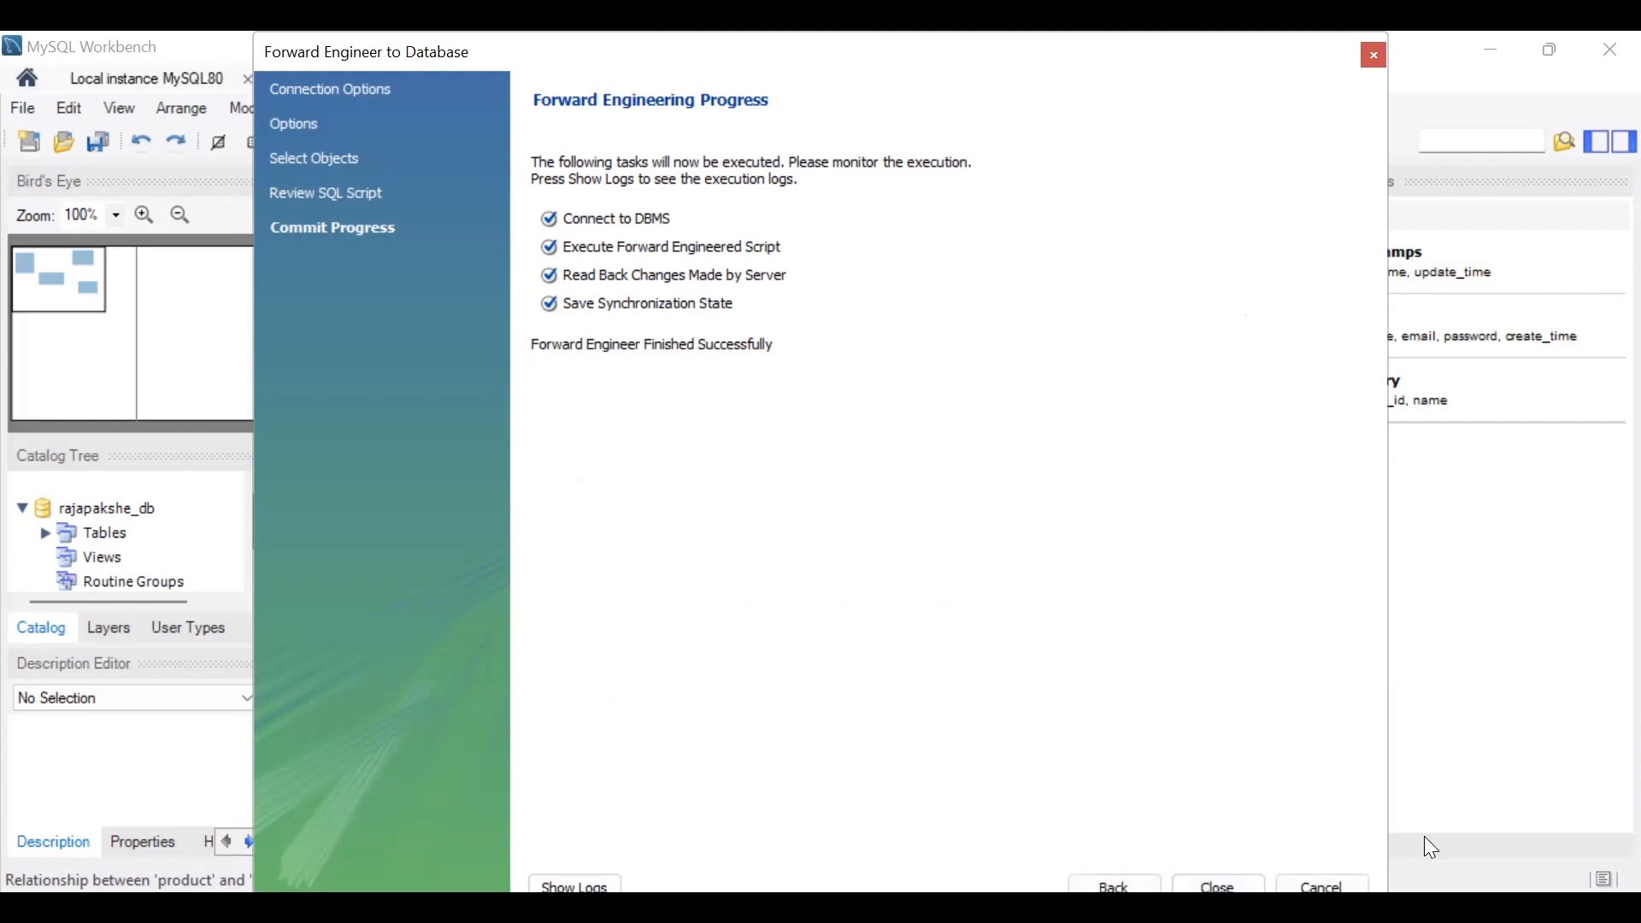
click(1217, 886)
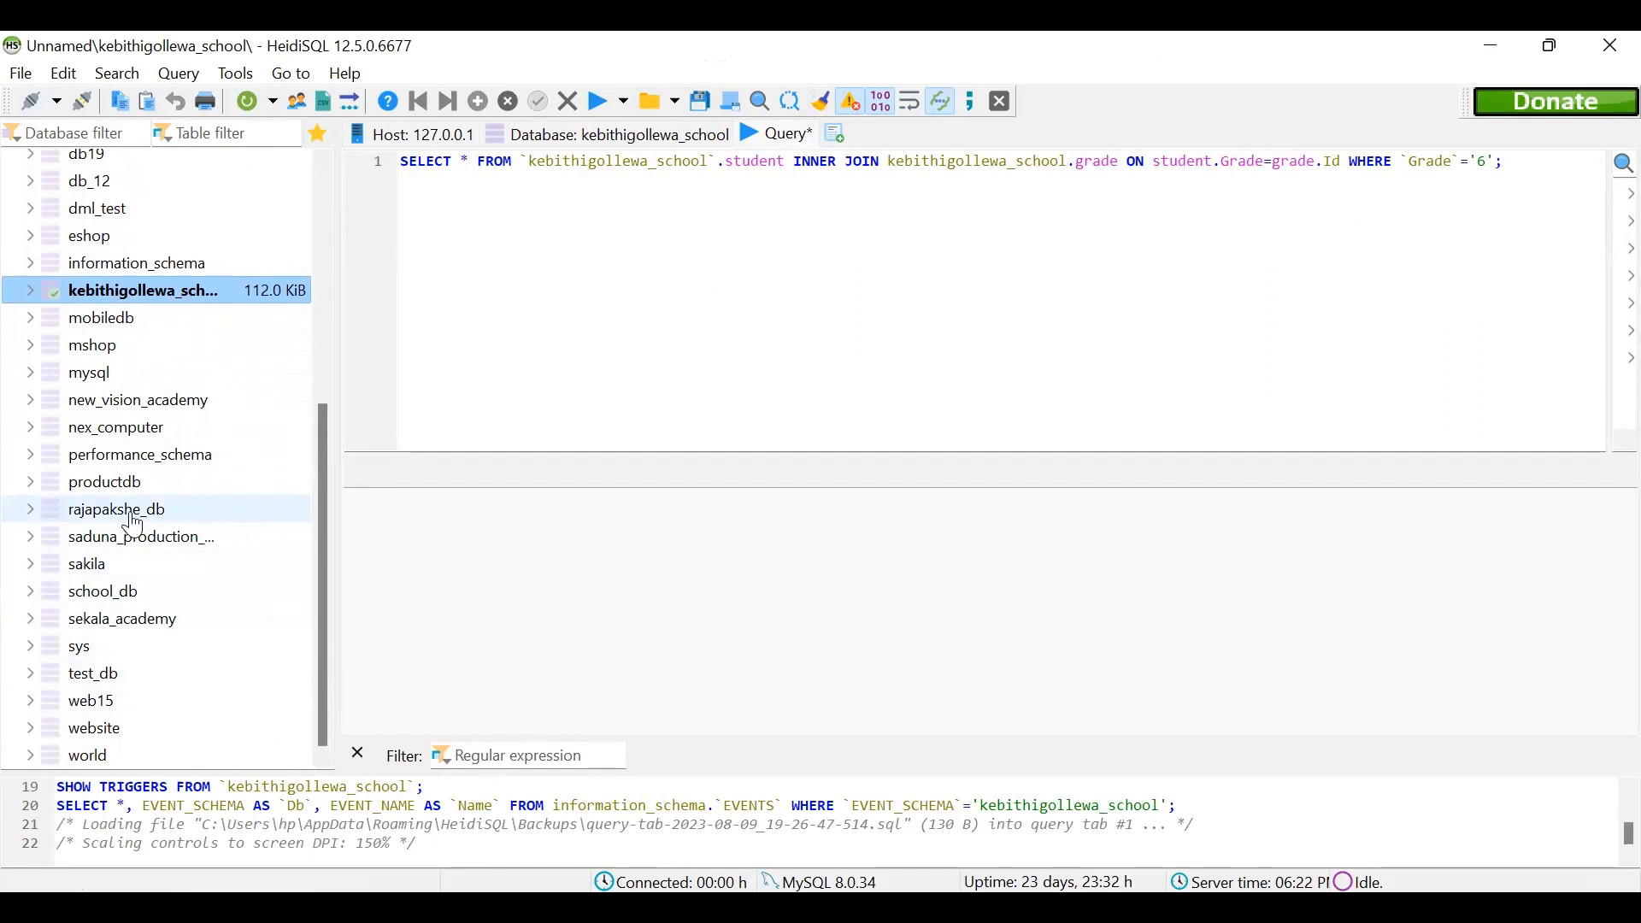
Step: In HeidiSQL, expand rajapakshe_db and examine the columns and keys of its customer, customer_has_product and product tables
click(183, 513)
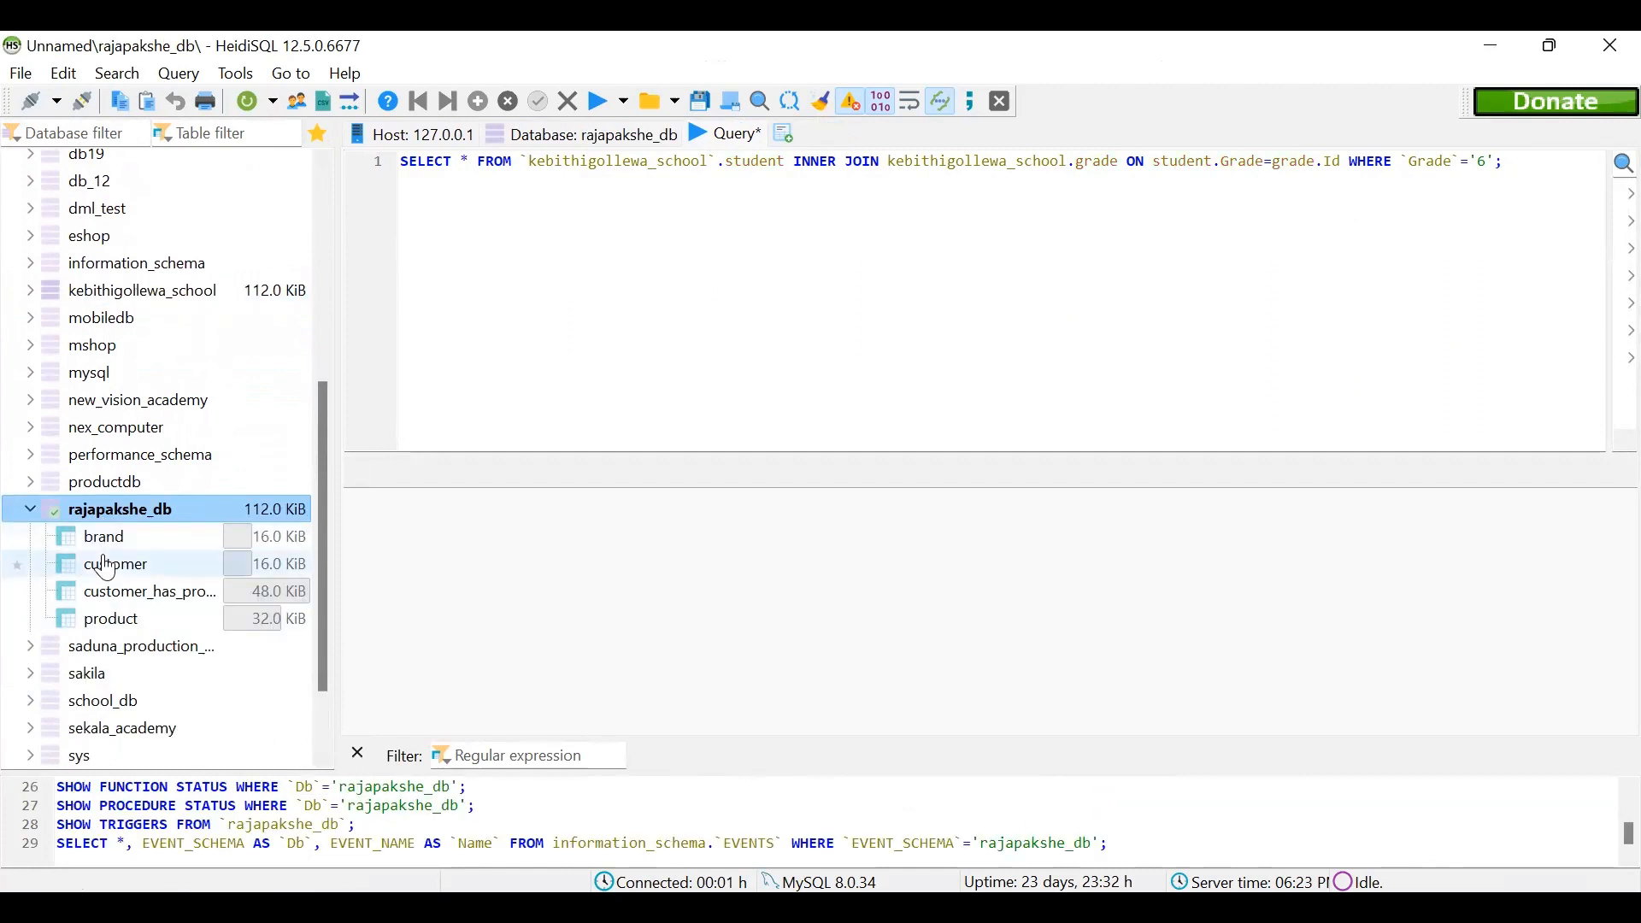
click(168, 609)
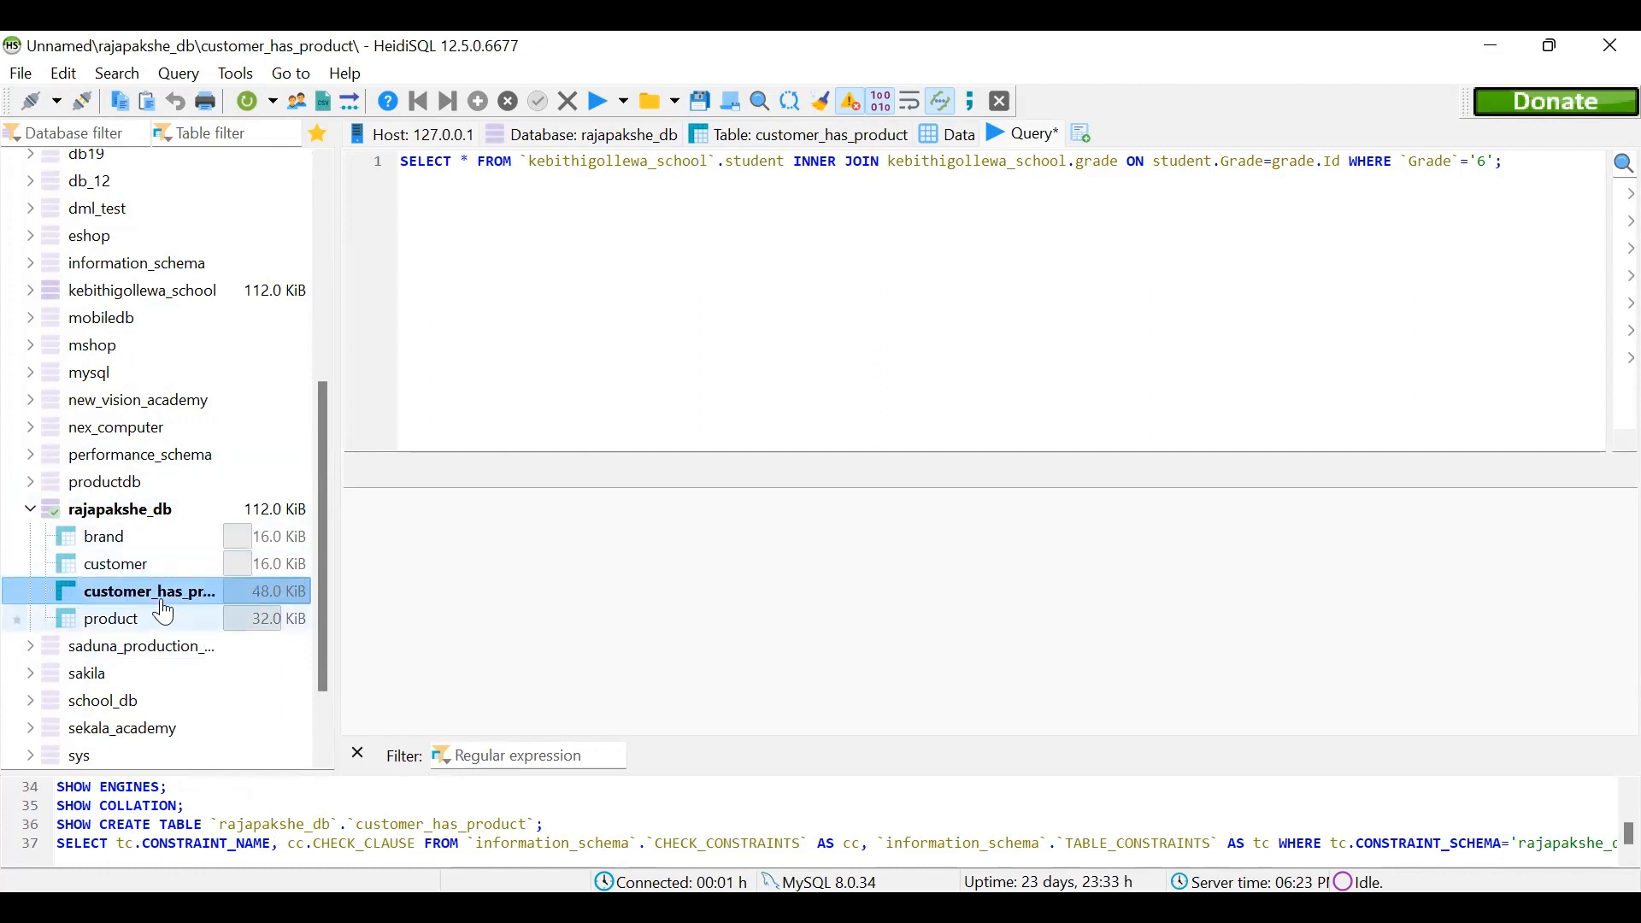
key(Up)
key(Up)
key(Down)
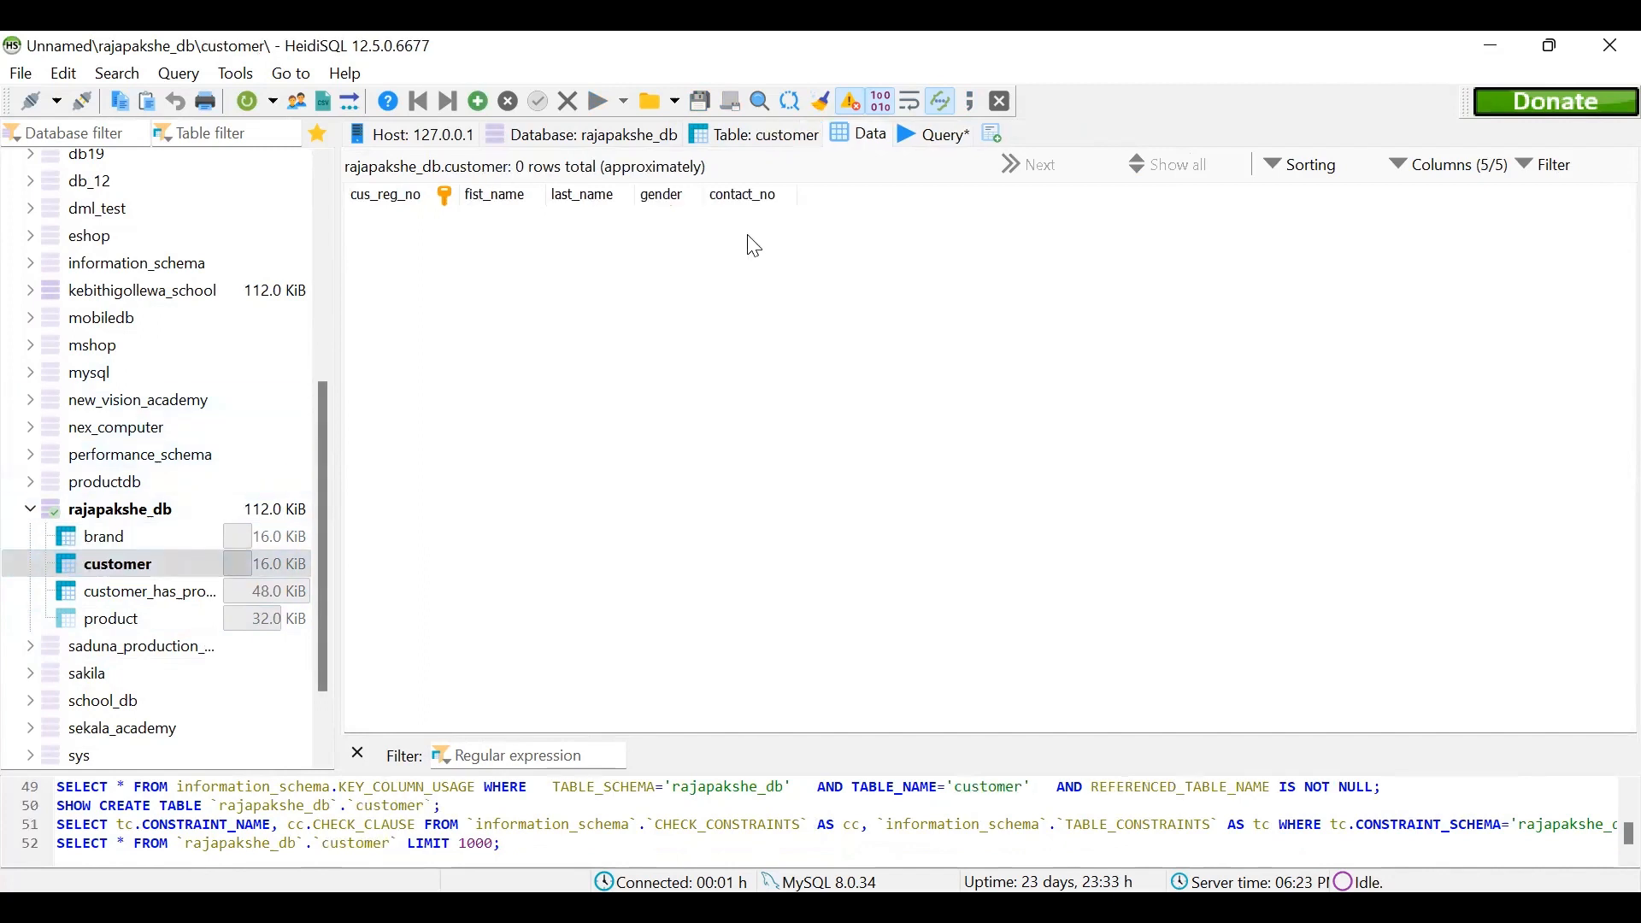
key(Down)
key(Down)
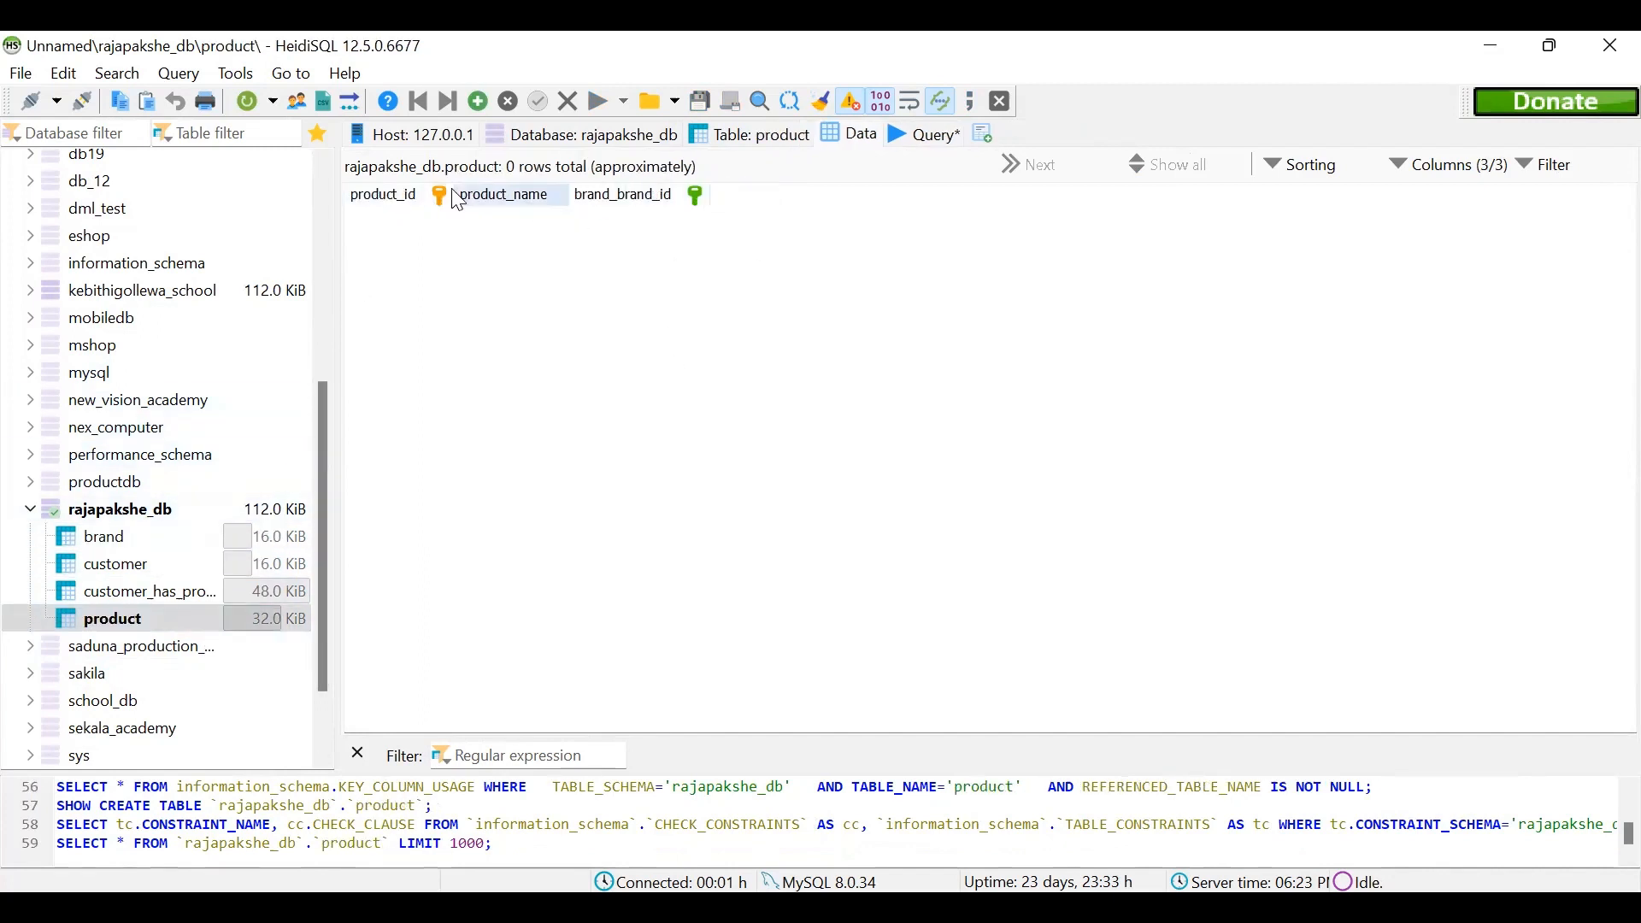
key(Up)
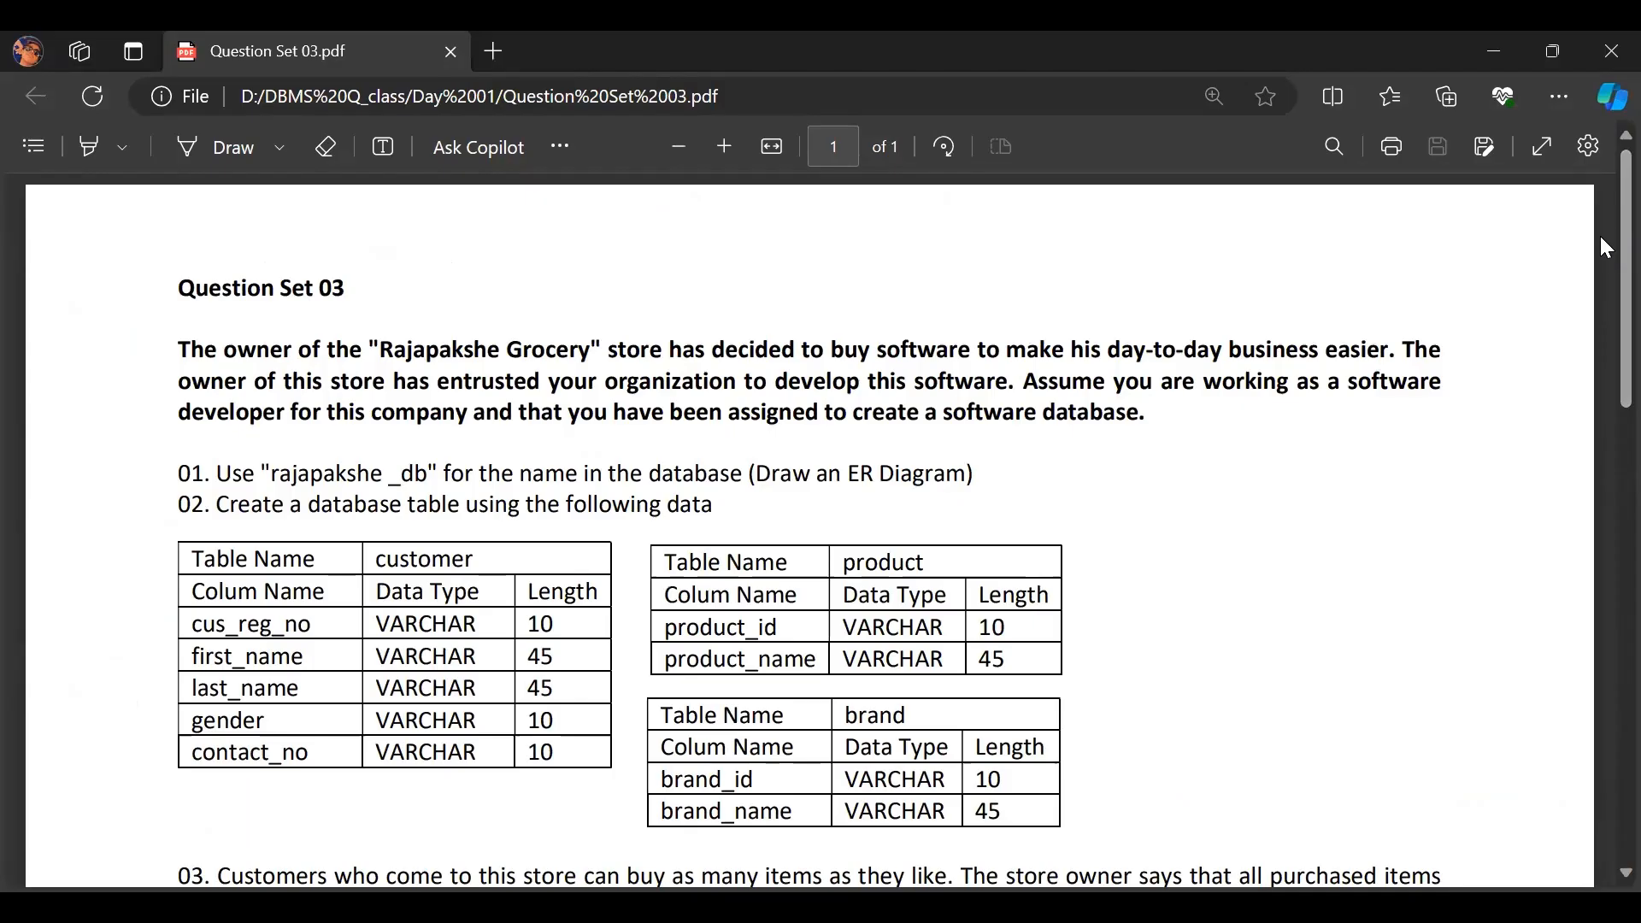
Step: Review the table specifications and question 03 in Question Set 03.pdf
scroll(1600, 248, down, 1)
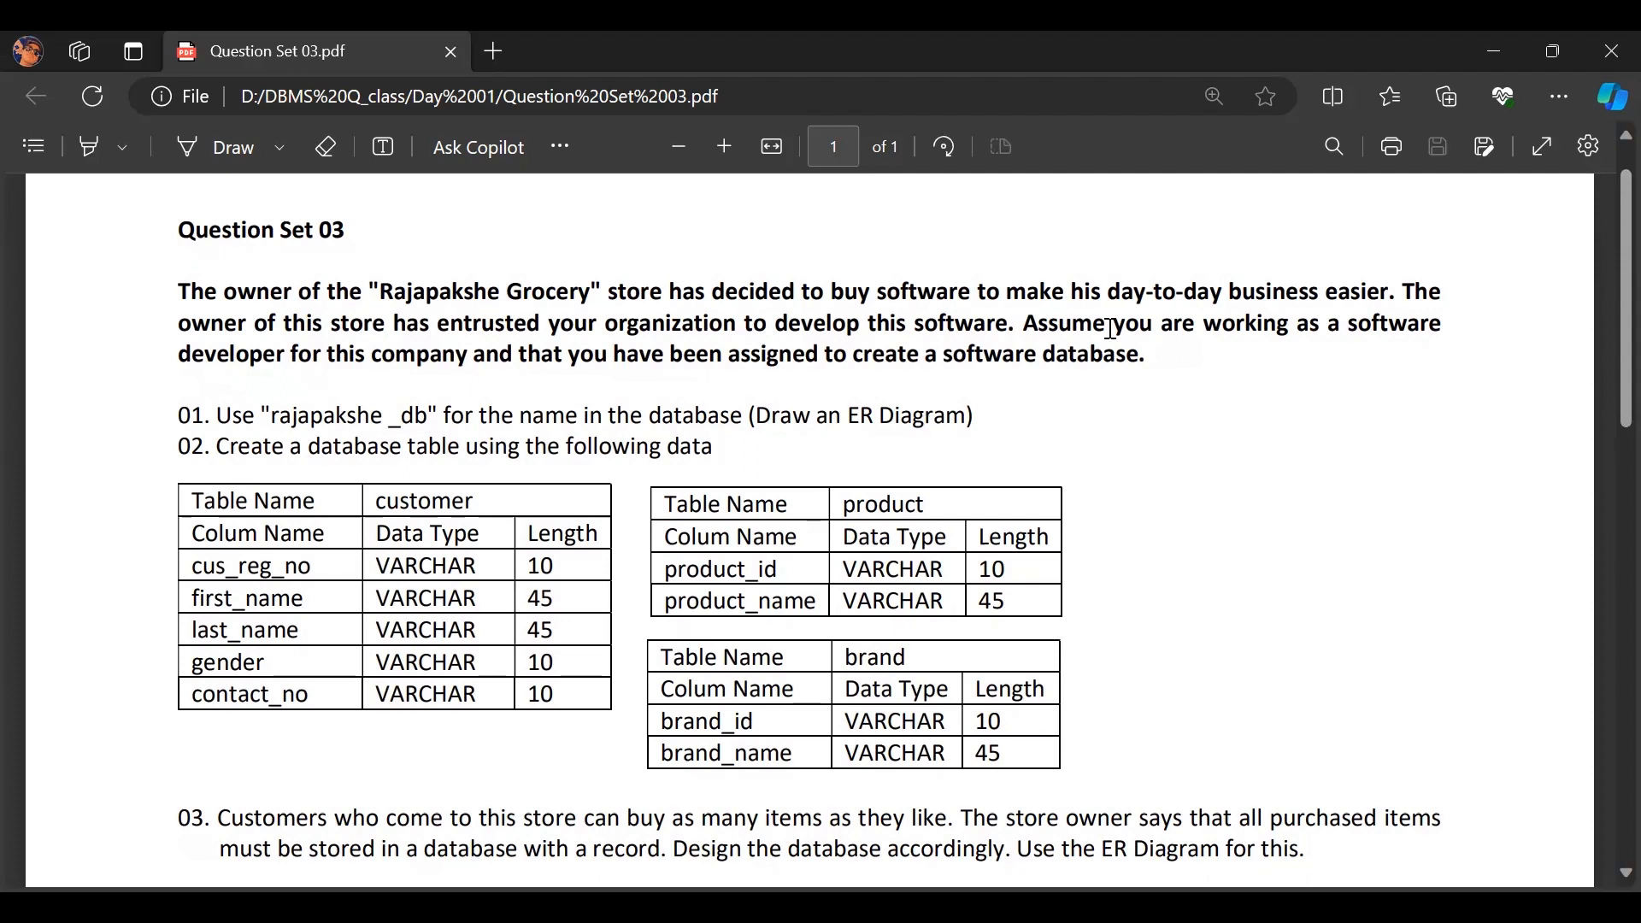
scroll(1601, 239, down, 1)
scroll(1605, 257, down, 3)
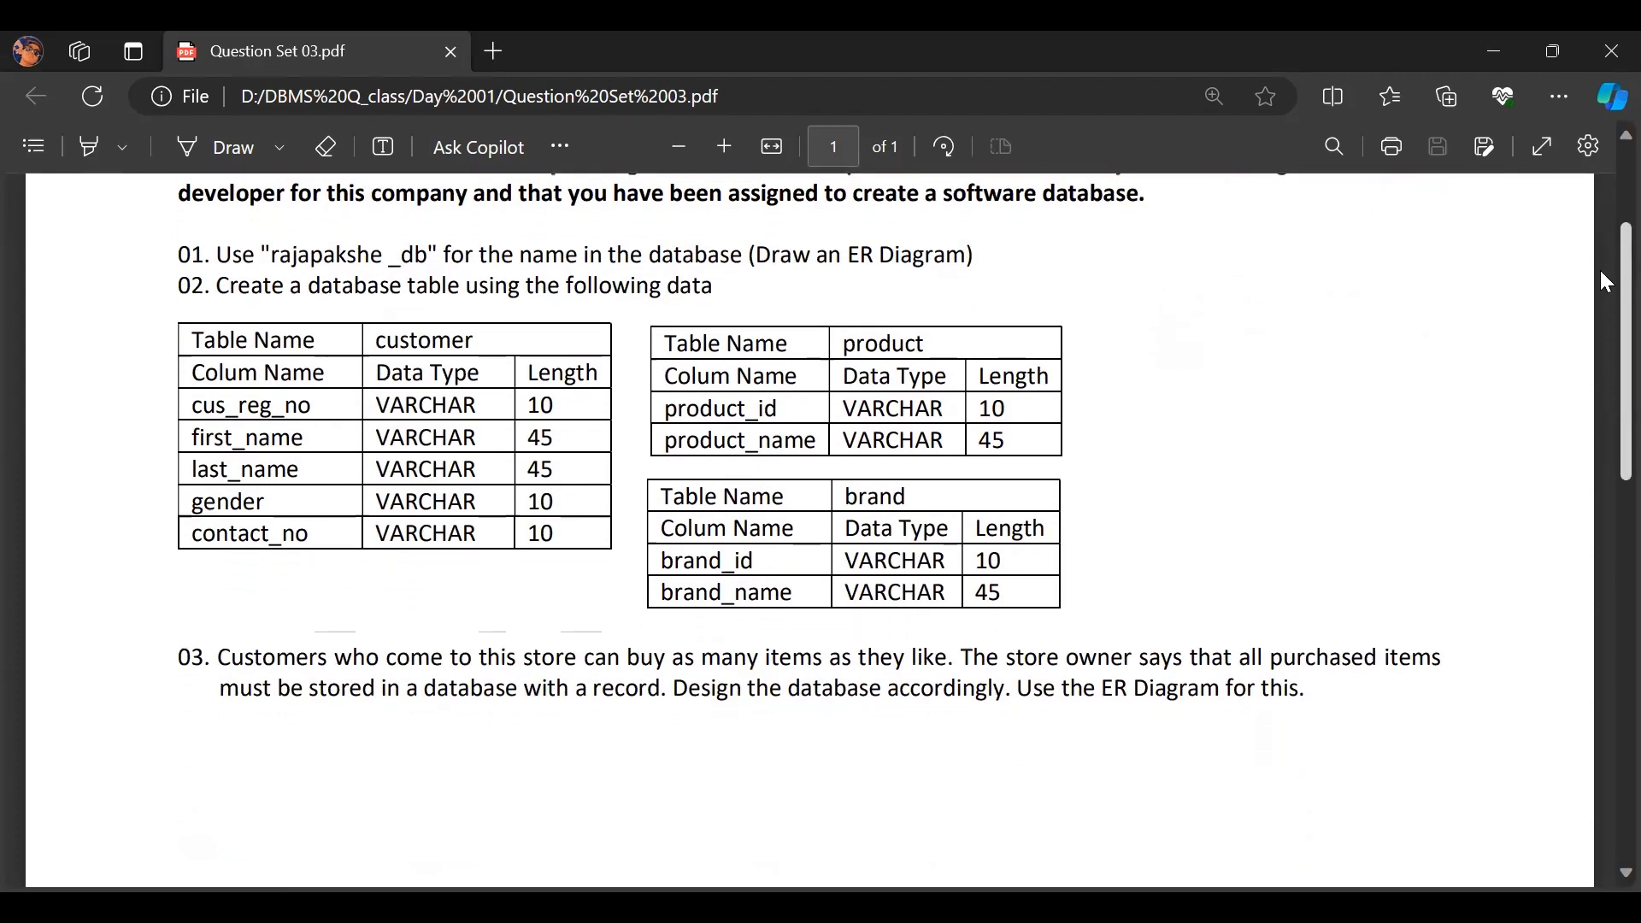